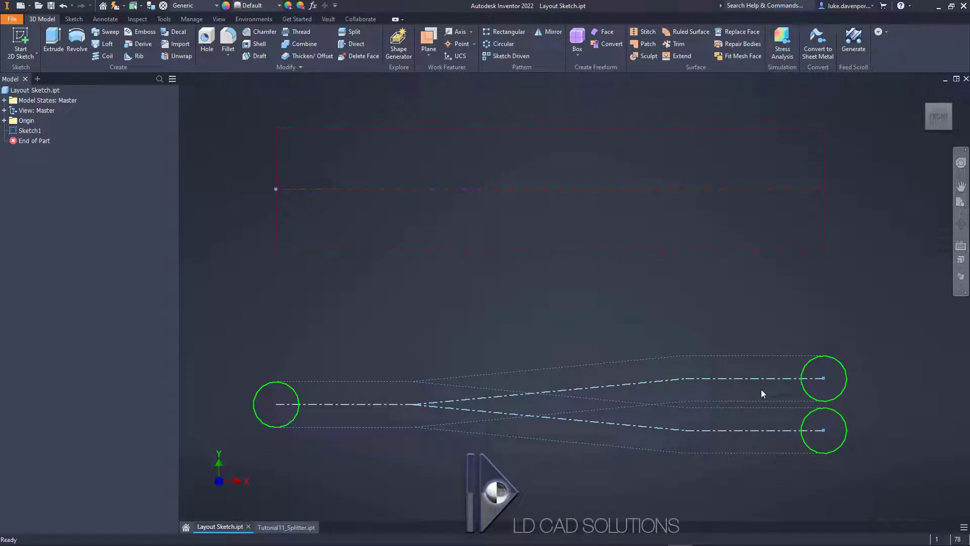
Step: Open Sketch1 for editing and move the branching pipe layout up so that it overlaps the 600 mm long construction rectangle
{"action": "double_click", "coordinate": [31, 131]}
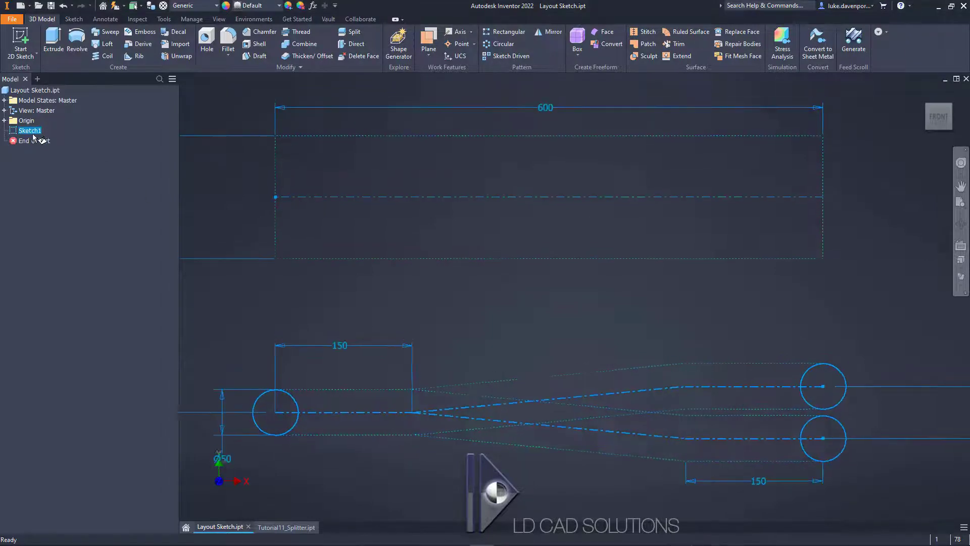
{"action": "scroll", "coordinate": [495, 380], "scroll_direction": "down", "scroll_amount": 2}
{"action": "mouse_move", "coordinate": [495, 380]}
{"action": "middle_mouse_down"}
{"action": "mouse_move", "coordinate": [502, 326]}
{"action": "mouse_move", "coordinate": [529, 329]}
{"action": "middle_mouse_up"}
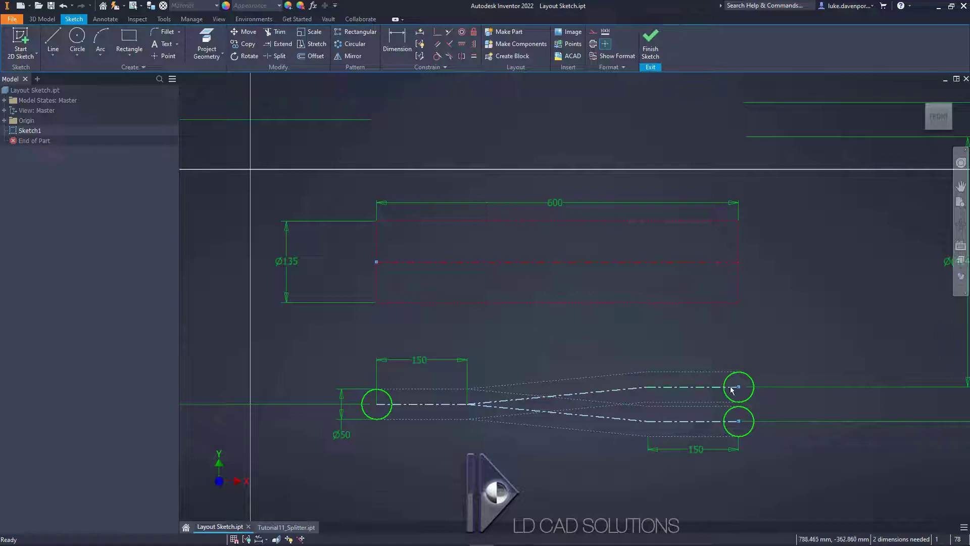
{"action": "left_click_drag", "start_coordinate": [735, 387], "coordinate": [741, 285]}
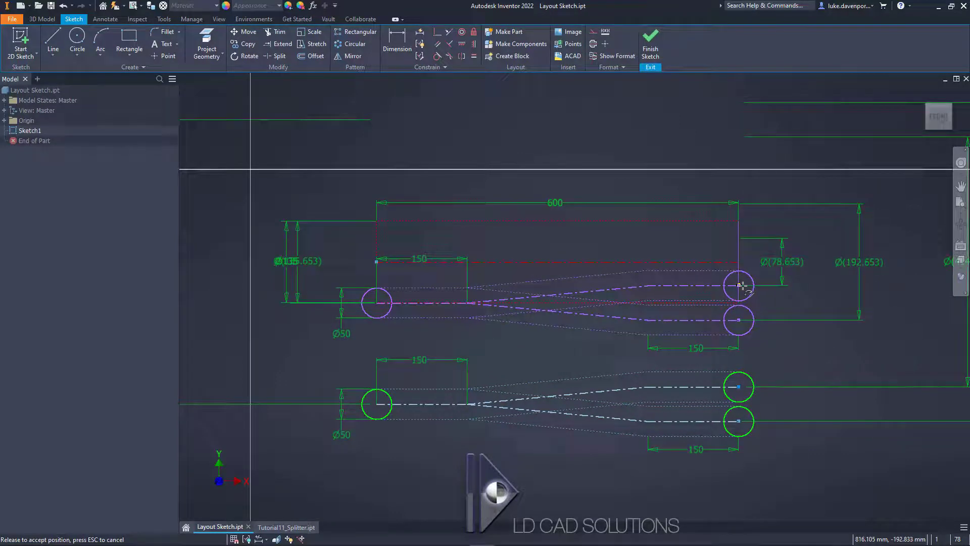
{"action": "mouse_move", "coordinate": [742, 286]}
{"action": "left_mouse_down"}
{"action": "mouse_move", "coordinate": [740, 273]}
{"action": "mouse_move", "coordinate": [737, 281]}
{"action": "left_mouse_up"}
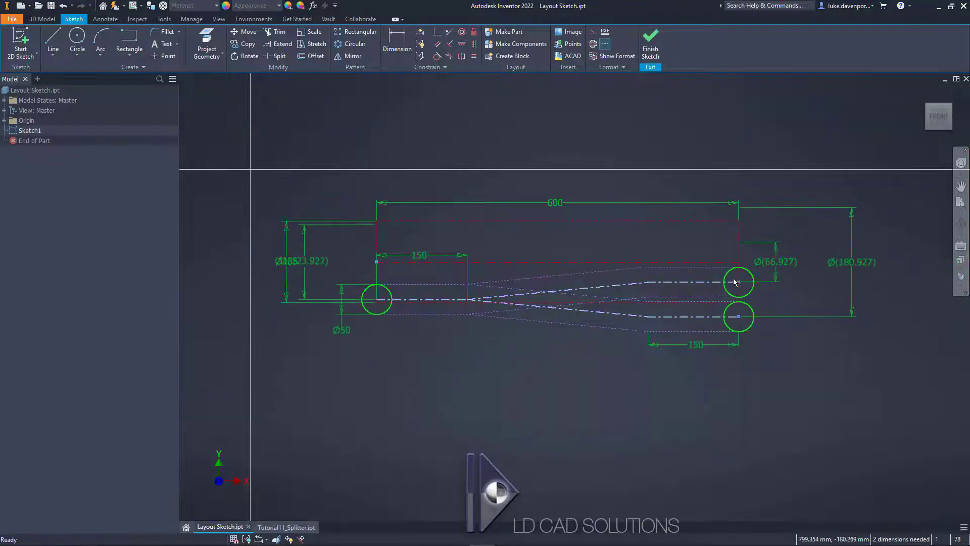
Step: Adjust the upper outlet circle's height so its top sits just below the construction rectangle's centreline
{"action": "scroll", "coordinate": [733, 278], "scroll_direction": "up", "scroll_amount": 6}
{"action": "middle_click_drag", "start_coordinate": [733, 278], "coordinate": [725, 307]}
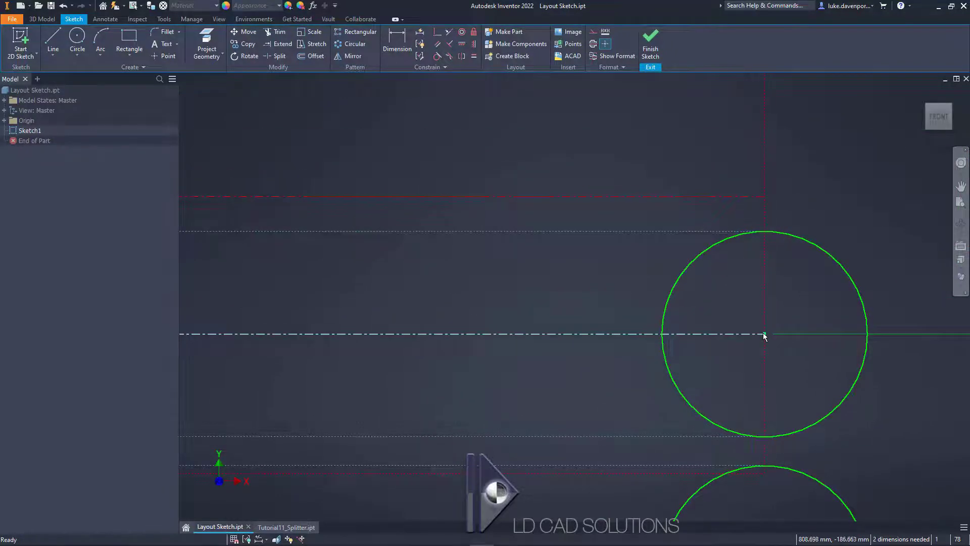
{"action": "left_click_drag", "start_coordinate": [764, 336], "coordinate": [764, 306]}
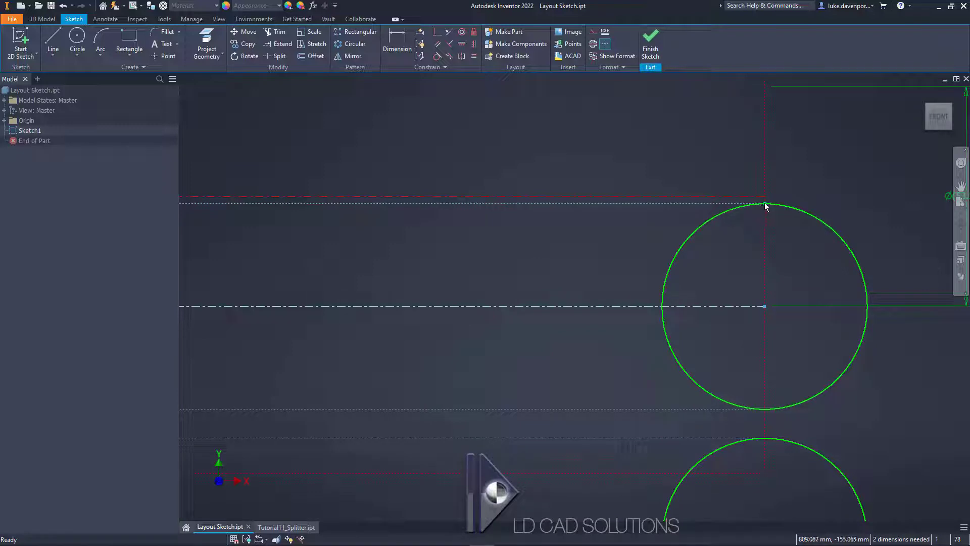
{"action": "left_click_drag", "start_coordinate": [765, 306], "coordinate": [764, 285]}
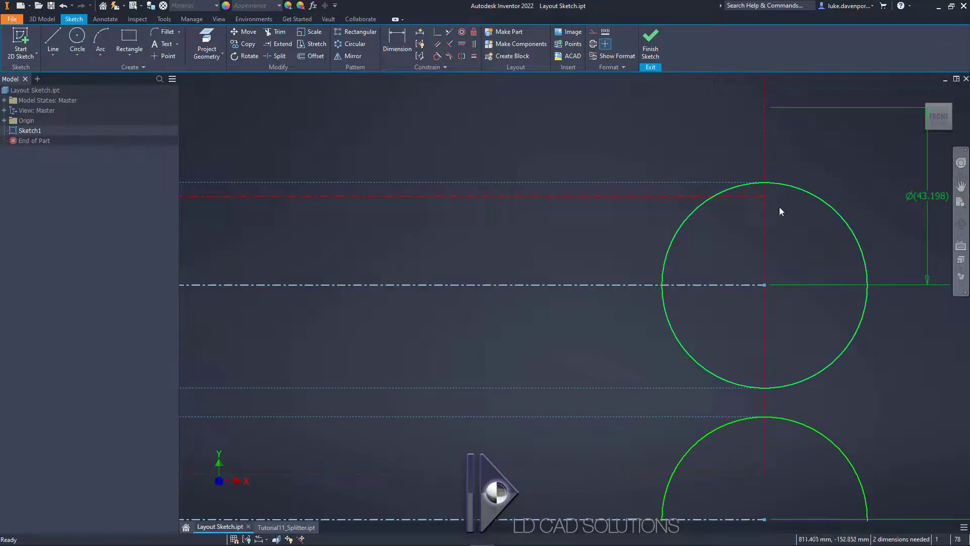
{"action": "left_click_drag", "start_coordinate": [765, 287], "coordinate": [765, 302]}
{"action": "middle_click_drag", "start_coordinate": [848, 182], "coordinate": [838, 195]}
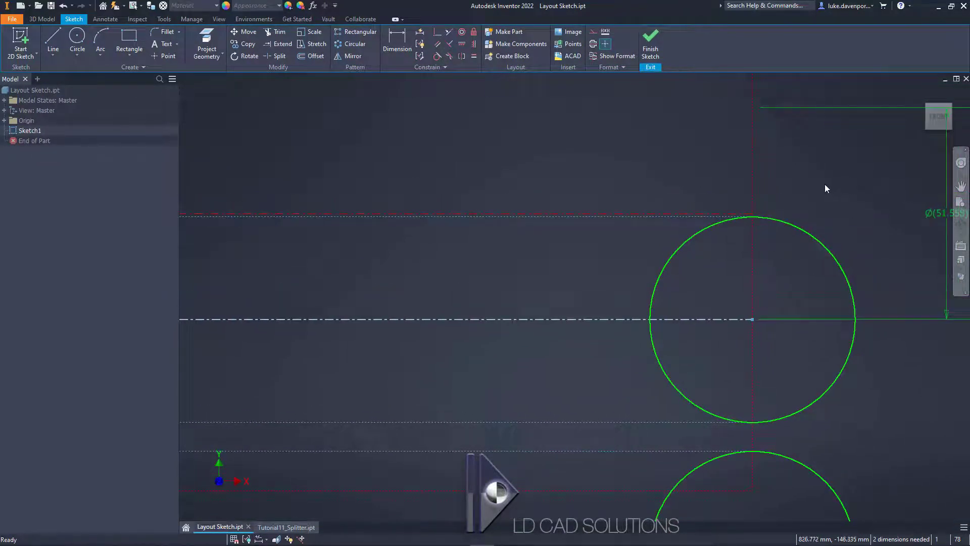
{"action": "middle_click_drag", "start_coordinate": [824, 188], "coordinate": [812, 180]}
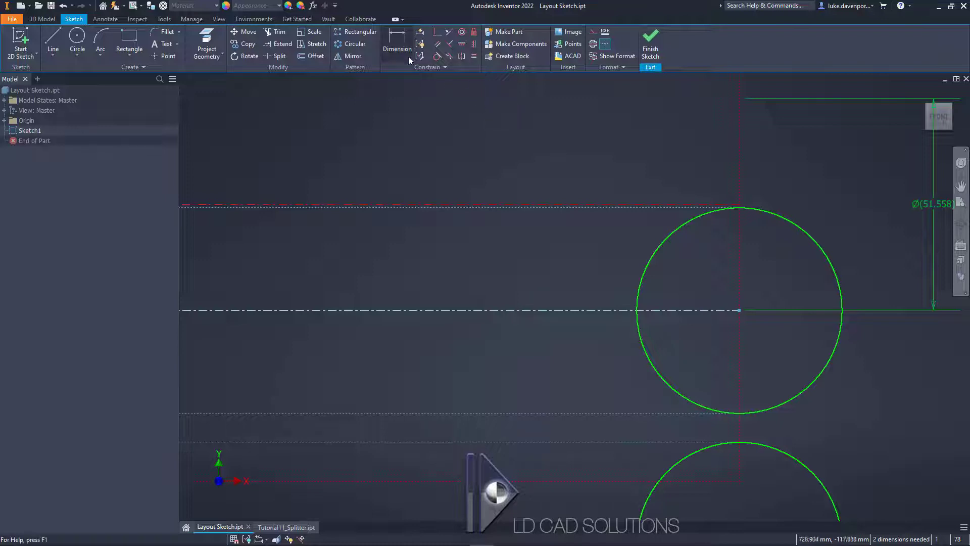
Step: Dimension the gap between the end of the rectangle's centreline and the top of the upper outlet circle at 0.5 mm
{"action": "left_click", "coordinate": [396, 47]}
{"action": "left_click", "coordinate": [390, 58]}
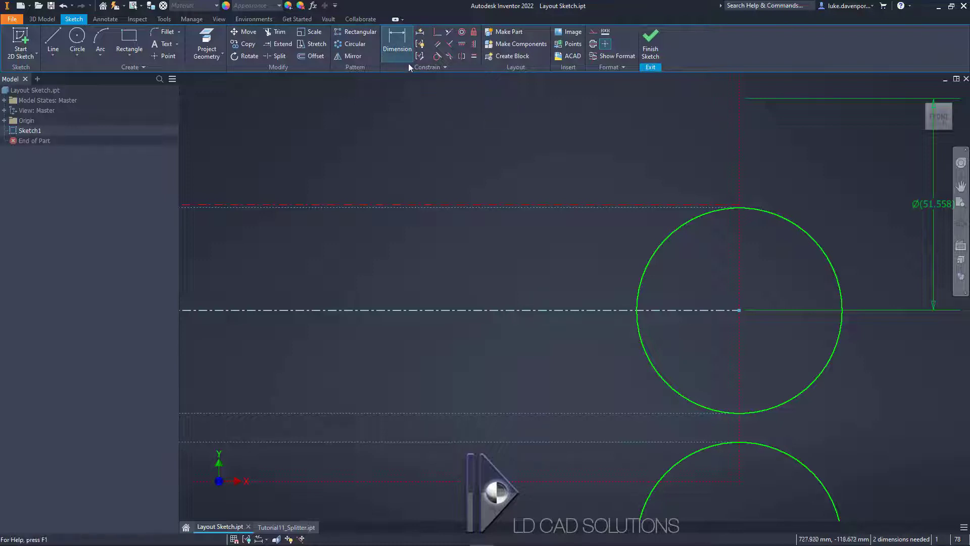
{"action": "left_click", "coordinate": [740, 208]}
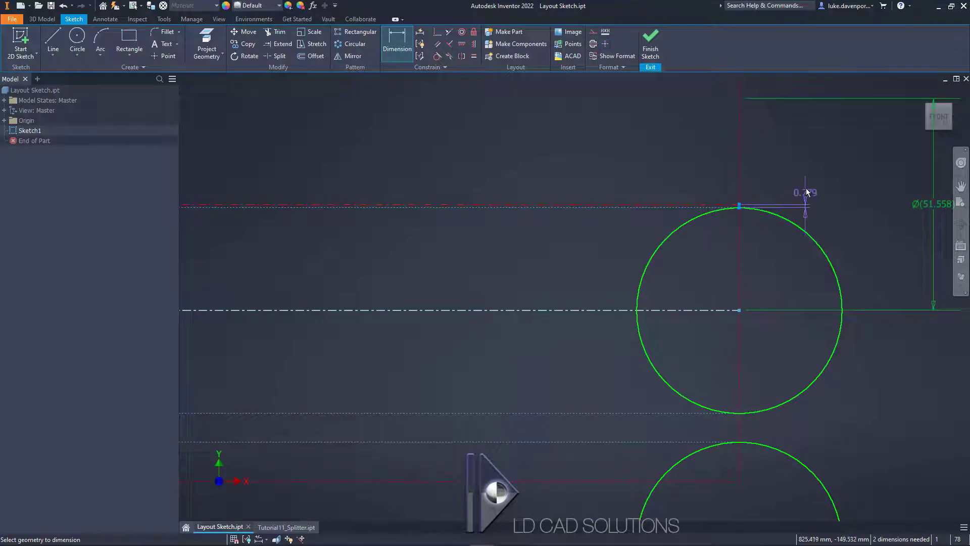
{"action": "left_click", "coordinate": [801, 161]}
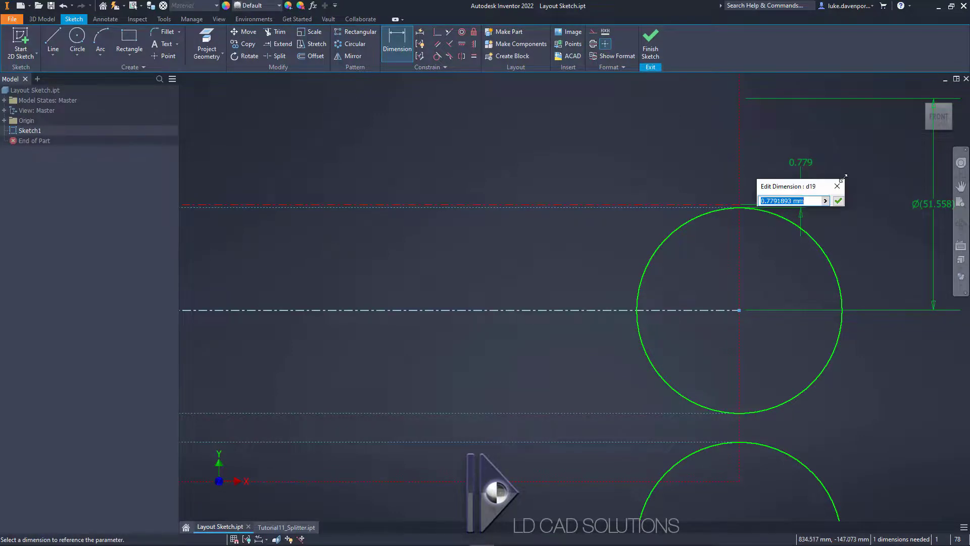
{"action": "type", "text": "0.5"}
{"action": "key", "text": "Return"}
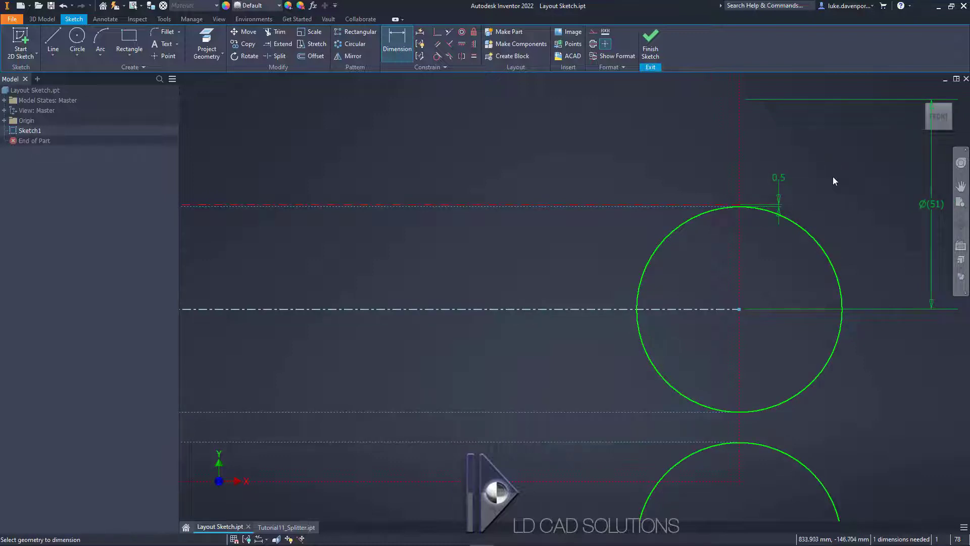
Step: Exit the Dimension command and try different heights for the lower outlet circle to test the branch spacing
{"action": "scroll", "coordinate": [725, 158], "scroll_direction": "down", "scroll_amount": 5}
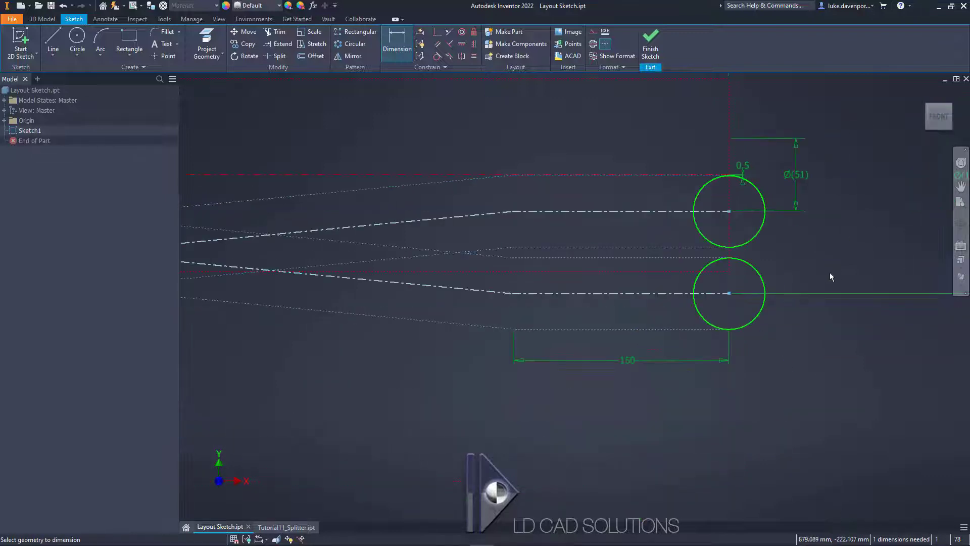
{"action": "middle_click_drag", "start_coordinate": [829, 272], "coordinate": [850, 271]}
{"action": "key", "text": "Escape"}
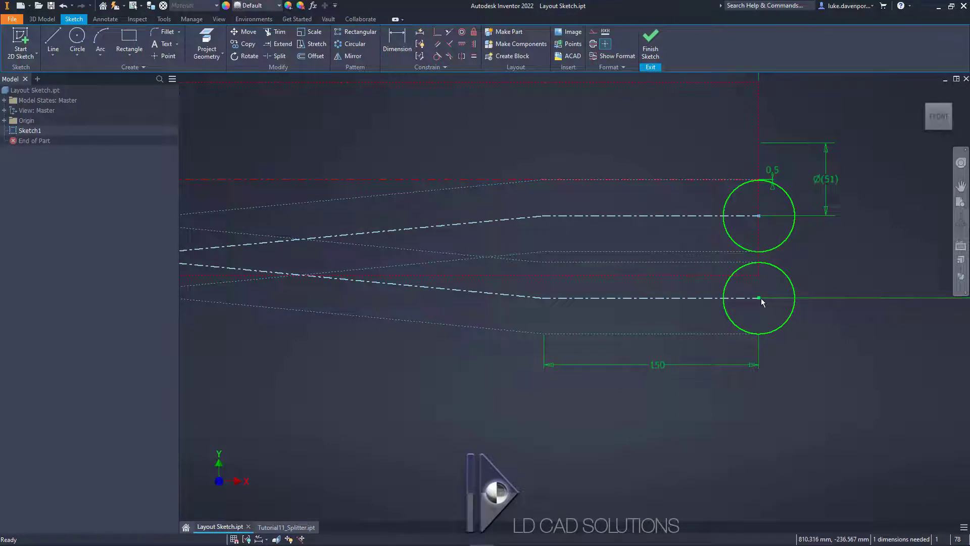
{"action": "left_click_drag", "start_coordinate": [761, 298], "coordinate": [758, 343]}
{"action": "scroll", "coordinate": [757, 387], "scroll_direction": "down", "scroll_amount": 5}
{"action": "scroll", "coordinate": [748, 409], "scroll_direction": "up", "scroll_amount": 4}
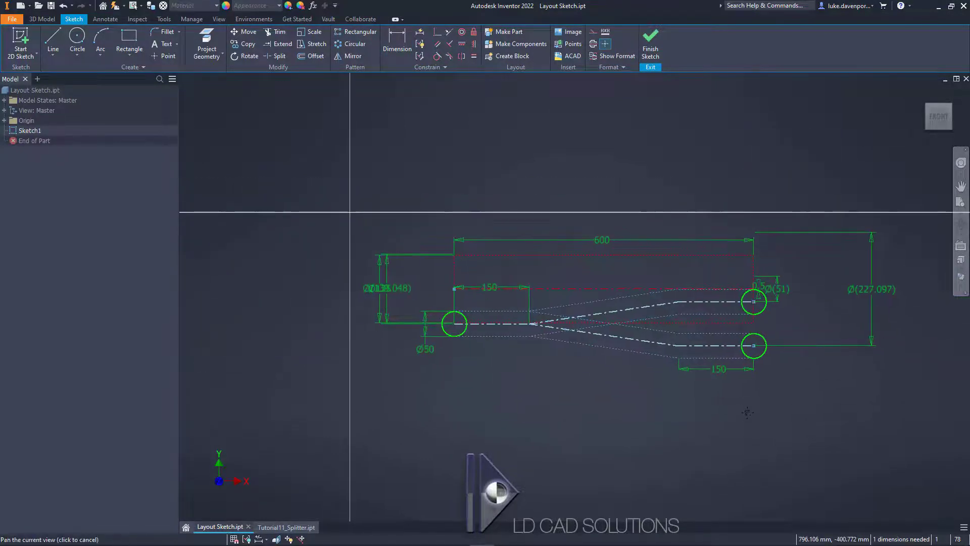
{"action": "middle_click_drag", "start_coordinate": [735, 395], "coordinate": [768, 444]}
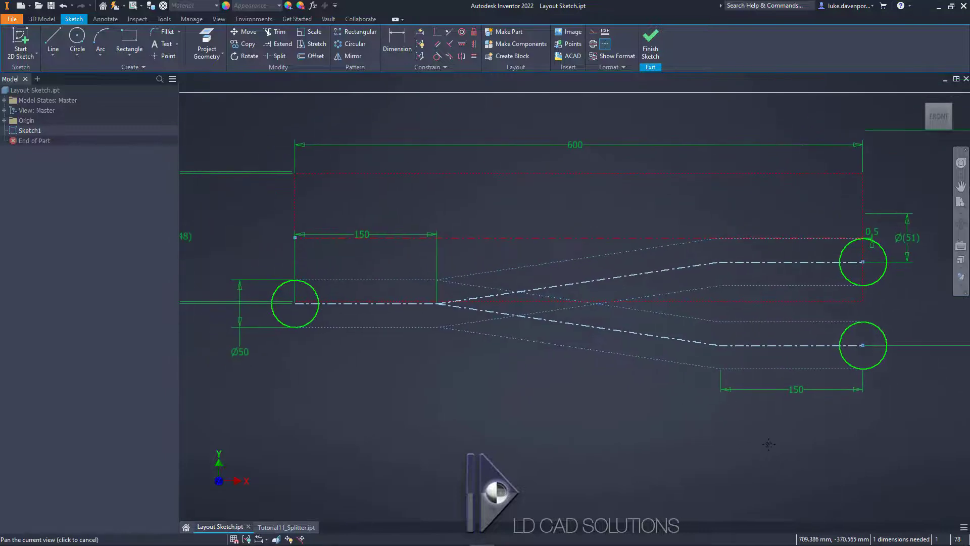
{"action": "mouse_move", "coordinate": [863, 345]}
{"action": "left_mouse_down"}
{"action": "mouse_move", "coordinate": [863, 420]}
{"action": "mouse_move", "coordinate": [859, 343]}
{"action": "mouse_move", "coordinate": [855, 358]}
{"action": "left_mouse_up"}
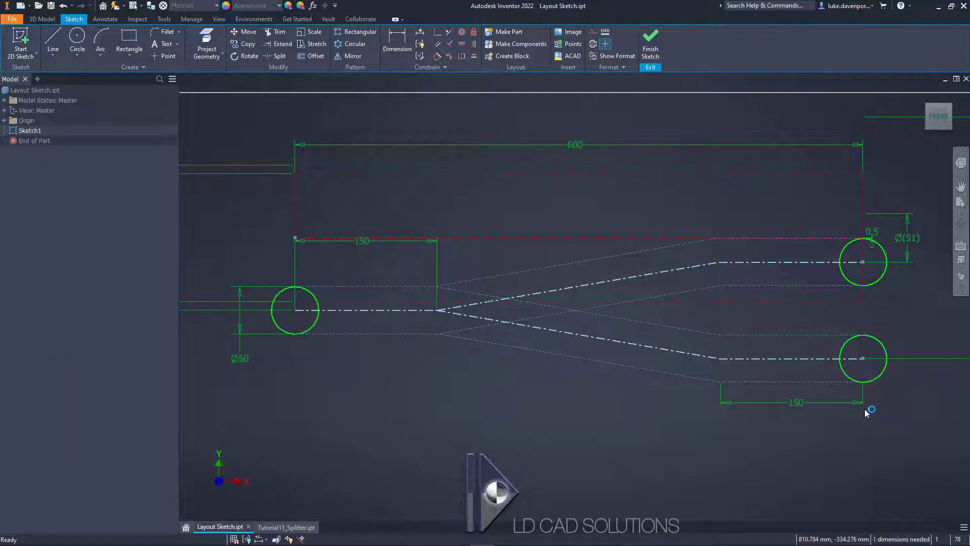
{"action": "mouse_move", "coordinate": [854, 354]}
{"action": "left_mouse_down"}
{"action": "mouse_move", "coordinate": [855, 370]}
{"action": "mouse_move", "coordinate": [850, 304]}
{"action": "mouse_move", "coordinate": [854, 316]}
{"action": "mouse_move", "coordinate": [859, 307]}
{"action": "mouse_move", "coordinate": [859, 429]}
{"action": "mouse_move", "coordinate": [864, 303]}
{"action": "mouse_move", "coordinate": [864, 318]}
{"action": "left_mouse_up"}
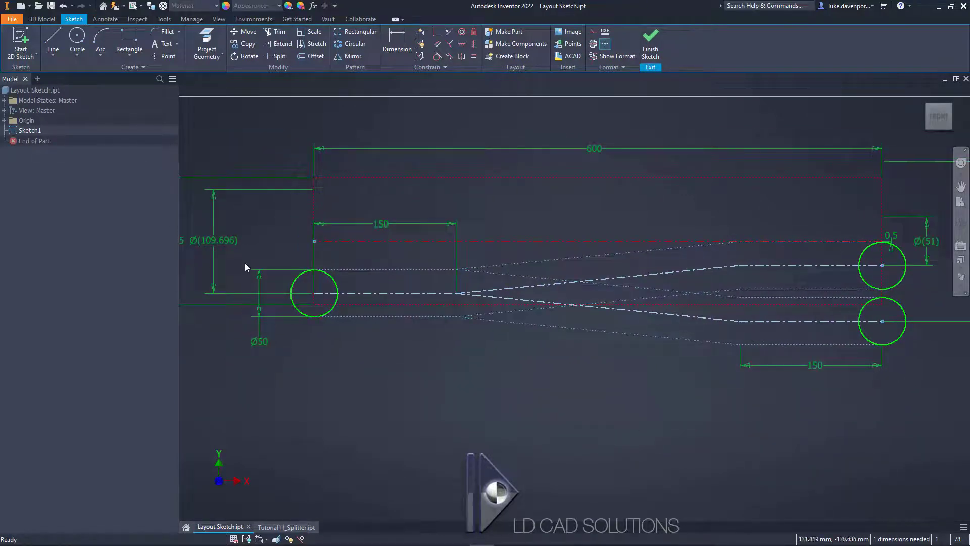
Step: Rearrange the Ø135 dimension and the driven inlet diameter dimension beside the sketch so they stay clear of each other
{"action": "scroll", "coordinate": [267, 279], "scroll_direction": "down", "scroll_amount": 3}
{"action": "left_click_drag", "start_coordinate": [214, 259], "coordinate": [201, 256]}
{"action": "middle_click_drag", "start_coordinate": [330, 390], "coordinate": [397, 386]}
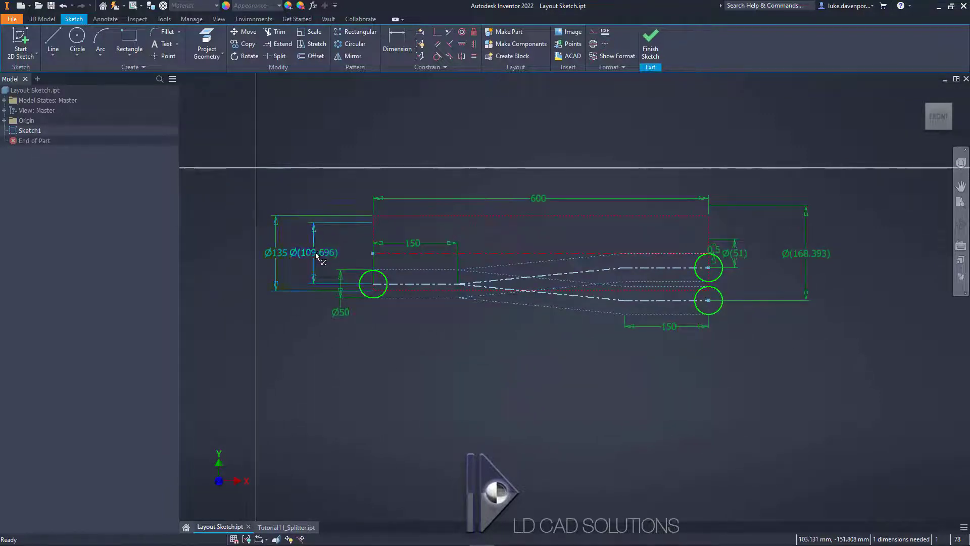
{"action": "mouse_move", "coordinate": [316, 255]}
{"action": "left_mouse_down"}
{"action": "mouse_move", "coordinate": [329, 250]}
{"action": "mouse_move", "coordinate": [298, 259]}
{"action": "left_mouse_up"}
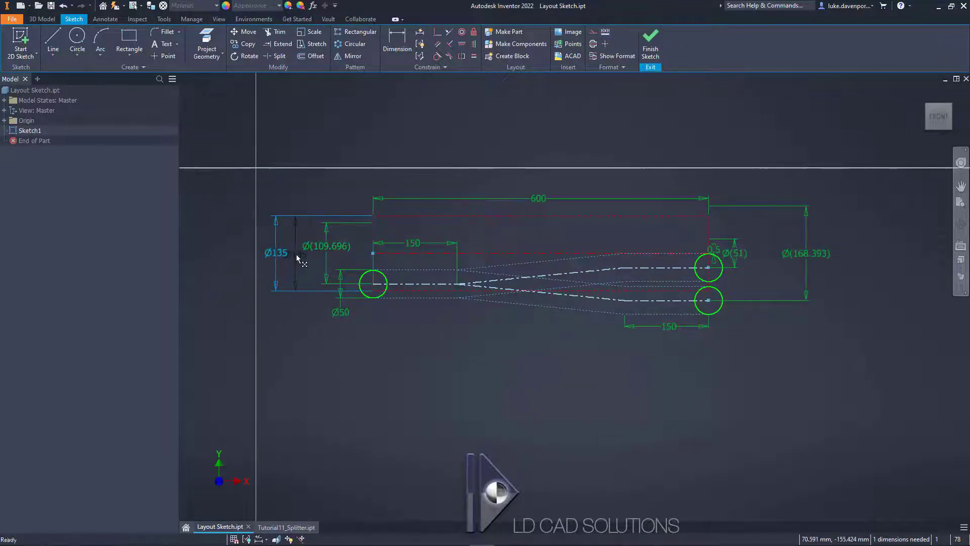
{"action": "scroll", "coordinate": [684, 301], "scroll_direction": "up", "scroll_amount": 4}
{"action": "scroll", "coordinate": [656, 312], "scroll_direction": "down", "scroll_amount": 3}
{"action": "middle_click_drag", "start_coordinate": [507, 398], "coordinate": [544, 398]}
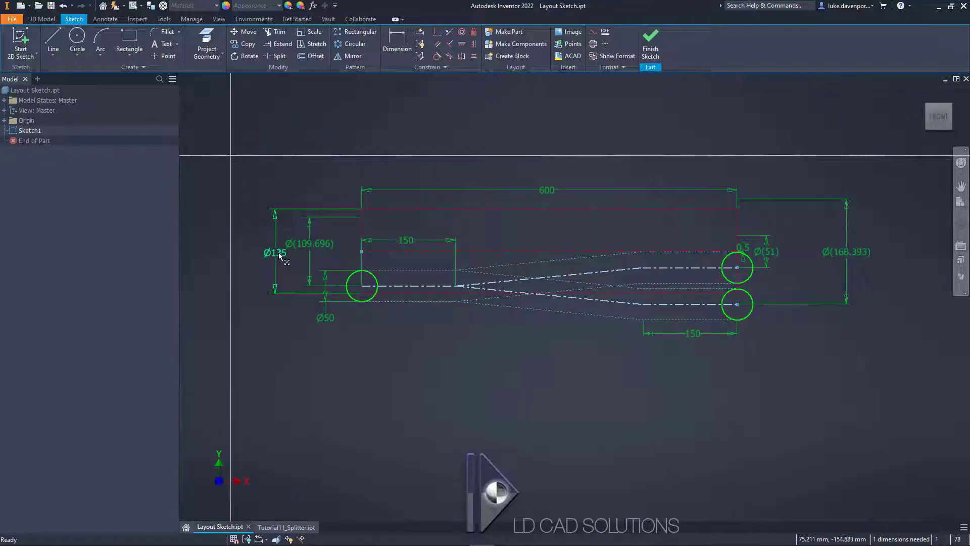
Step: Dimension the vertical distance from the top of the lower outlet circle to the rectangle's lower corner at 10 mm
{"action": "scroll", "coordinate": [742, 306], "scroll_direction": "up", "scroll_amount": 3}
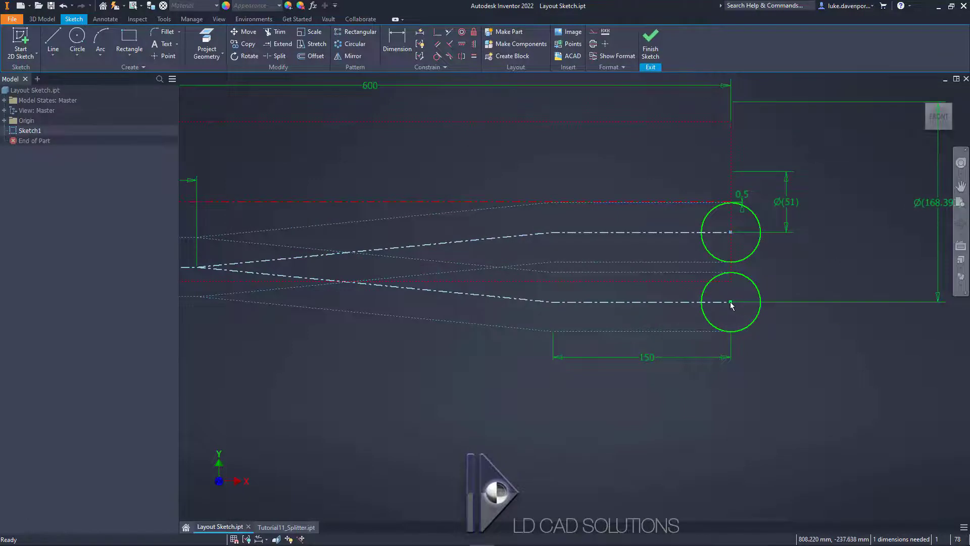
{"action": "scroll", "coordinate": [731, 302], "scroll_direction": "up", "scroll_amount": 4}
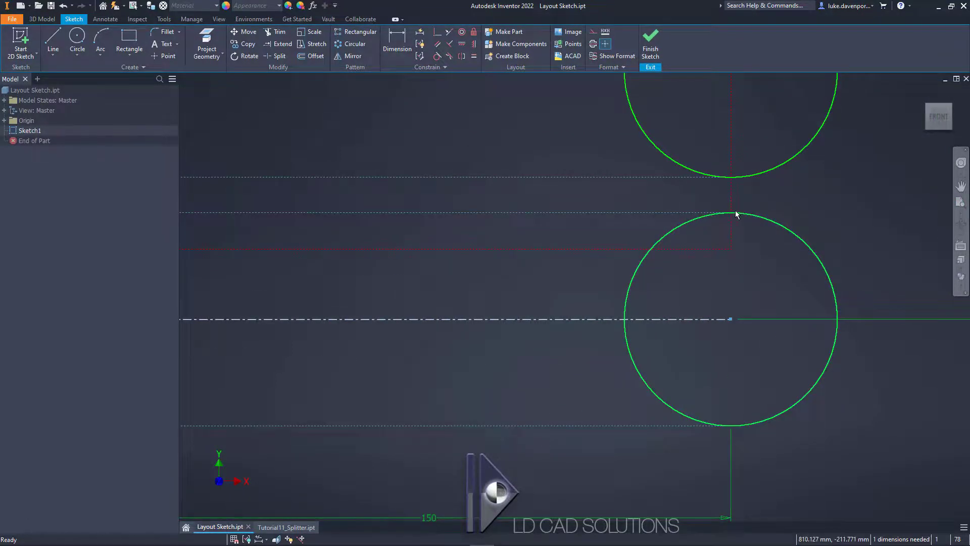
{"action": "scroll", "coordinate": [713, 245], "scroll_direction": "down", "scroll_amount": 4}
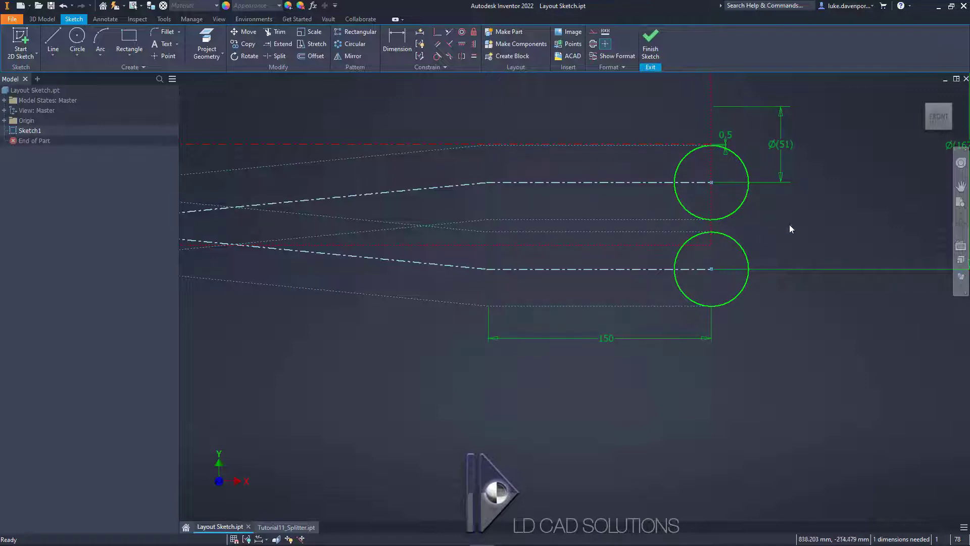
{"action": "middle_click_drag", "start_coordinate": [791, 228], "coordinate": [738, 250]}
{"action": "key", "text": "d"}
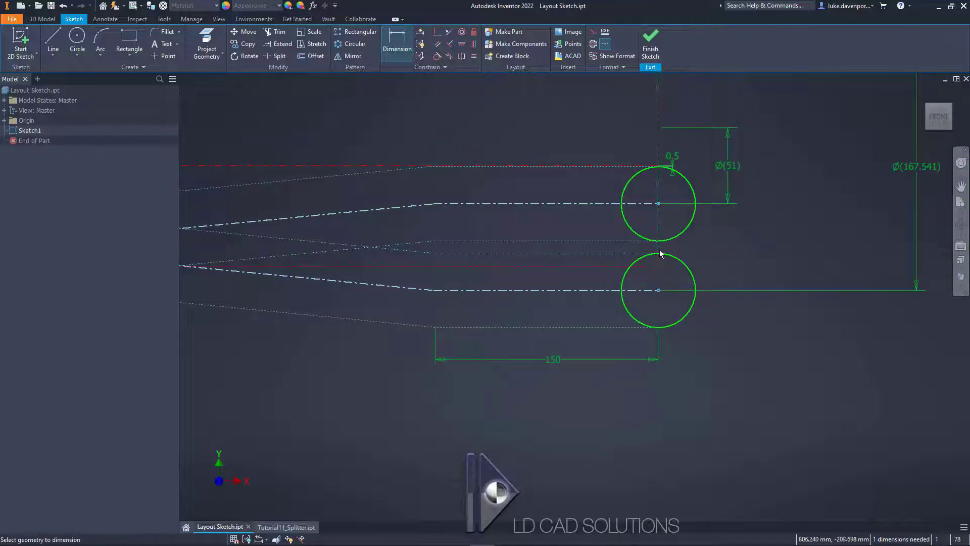
{"action": "left_click", "coordinate": [660, 255]}
{"action": "left_click", "coordinate": [665, 264]}
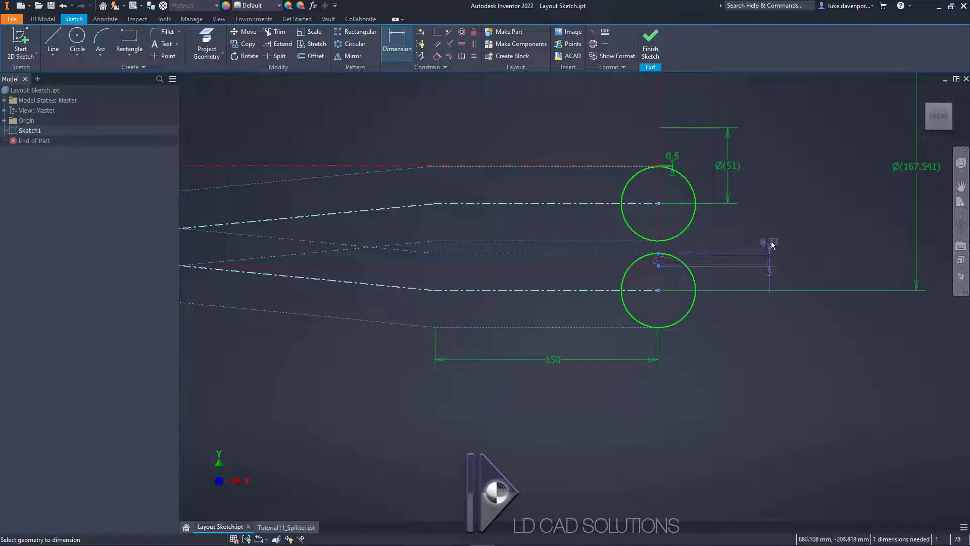
{"action": "left_click", "coordinate": [772, 245]}
{"action": "type", "text": "10"}
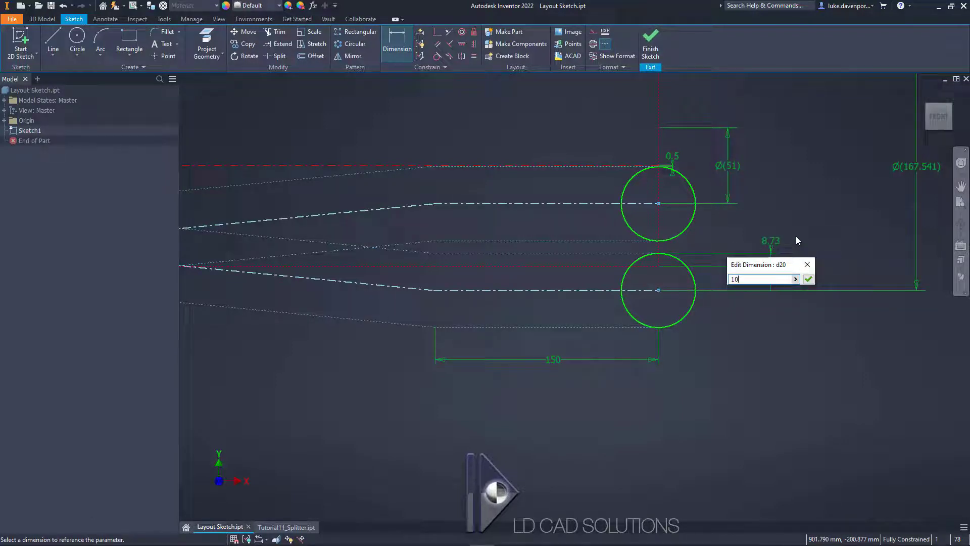
{"action": "key", "text": "Return"}
Step: Set the distance between the lower outlet circle's top and the rectangle's lower edge to 8 mm
{"action": "scroll", "coordinate": [659, 266], "scroll_direction": "up", "scroll_amount": 3}
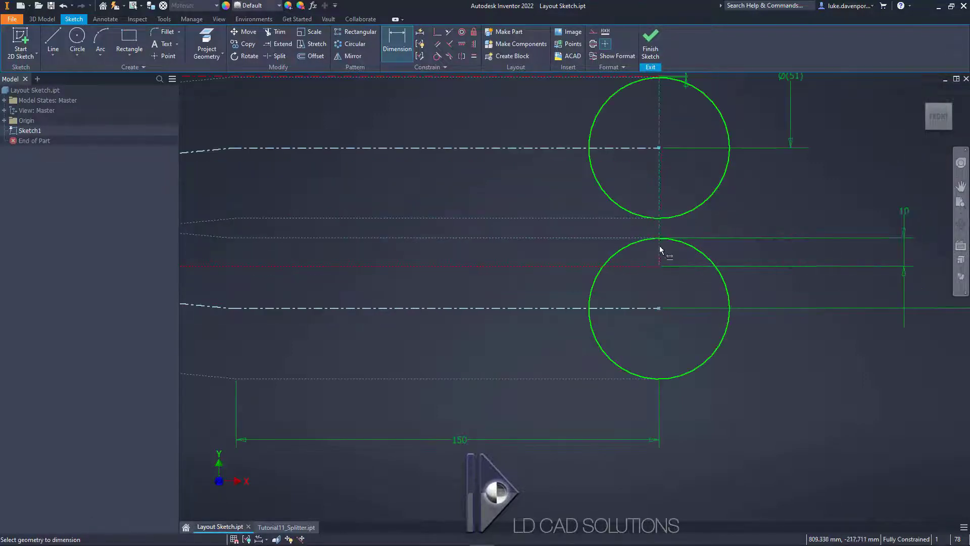
{"action": "left_click", "coordinate": [902, 243]}
{"action": "type", "text": "8"}
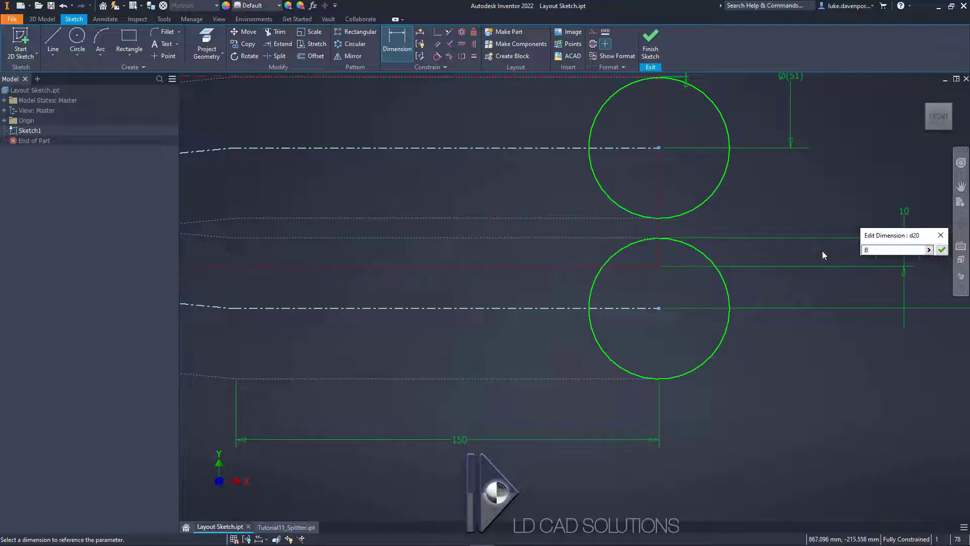
{"action": "key", "text": "Return"}
{"action": "scroll", "coordinate": [657, 250], "scroll_direction": "down", "scroll_amount": 4}
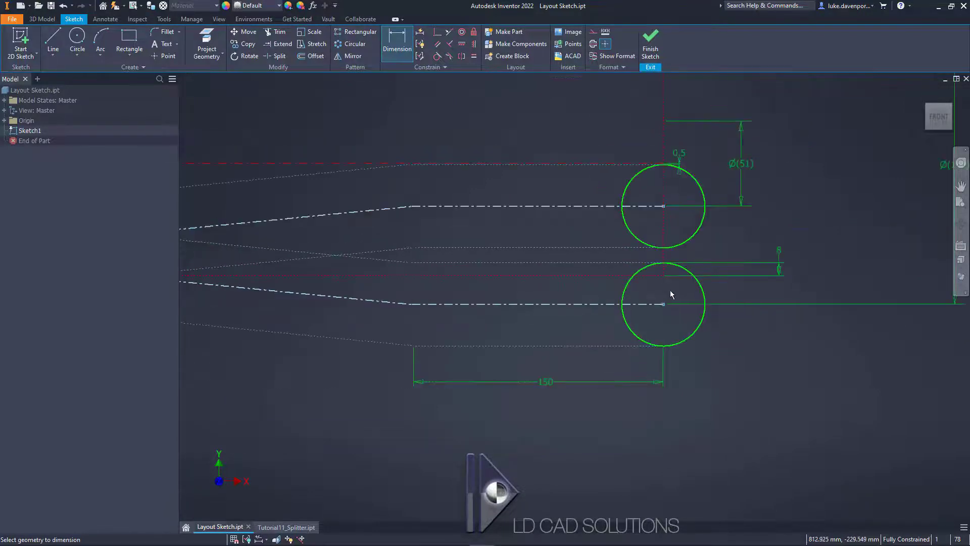
Step: Add a driven dimension for the gap between the bottom of the upper outlet circle and the top of the lower one
{"action": "middle_click_drag", "start_coordinate": [743, 342], "coordinate": [807, 370]}
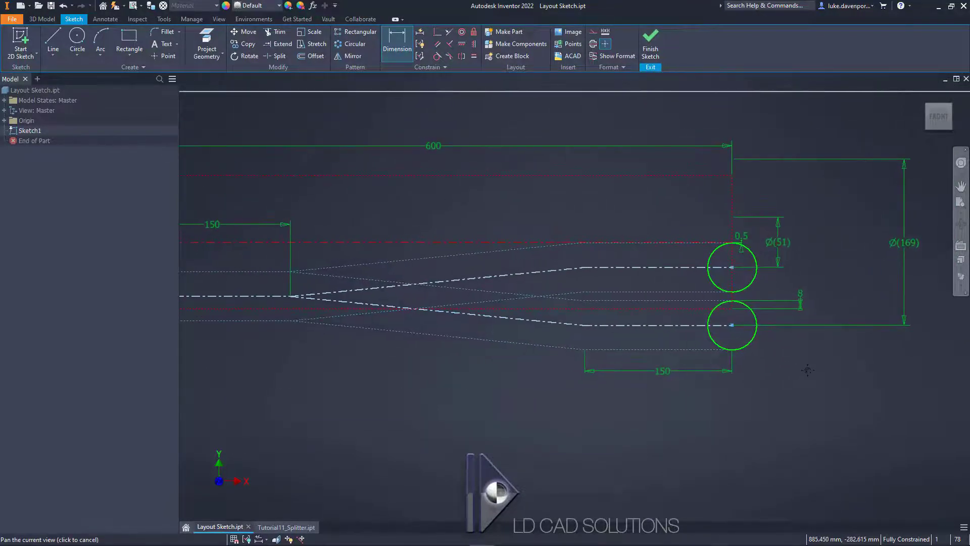
{"action": "left_click", "coordinate": [397, 40]}
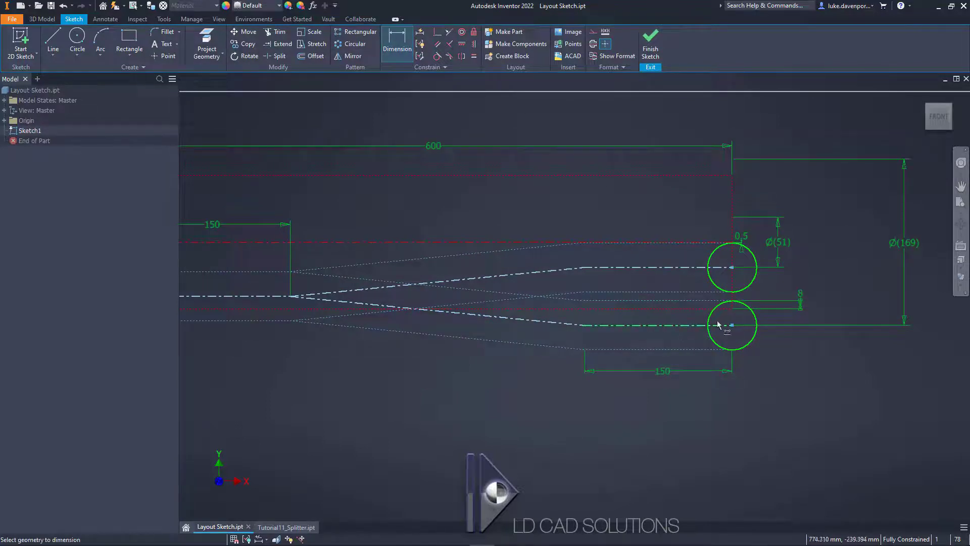
{"action": "scroll", "coordinate": [740, 299], "scroll_direction": "up", "scroll_amount": 3}
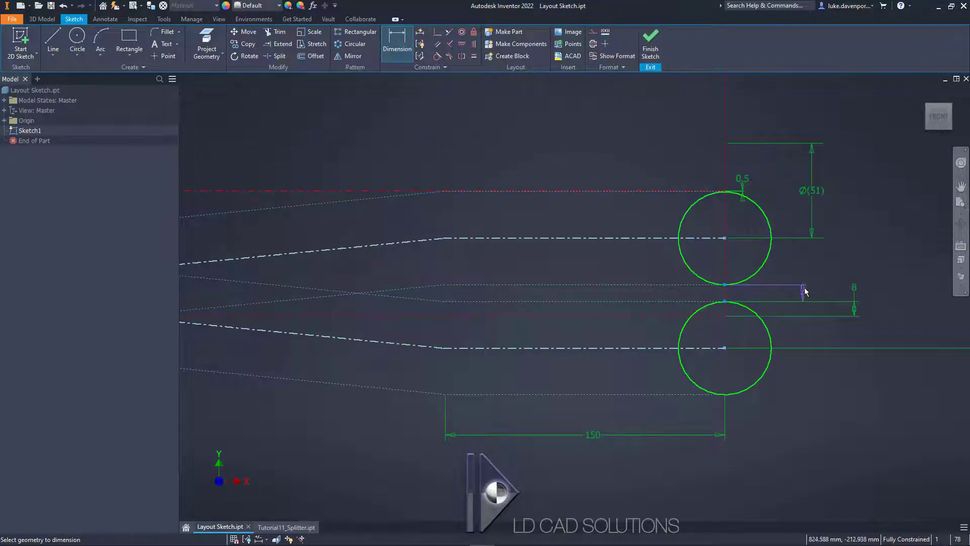
{"action": "scroll", "coordinate": [806, 277], "scroll_direction": "up", "scroll_amount": 4}
{"action": "left_click", "coordinate": [812, 310]}
{"action": "left_click", "coordinate": [220, 94]}
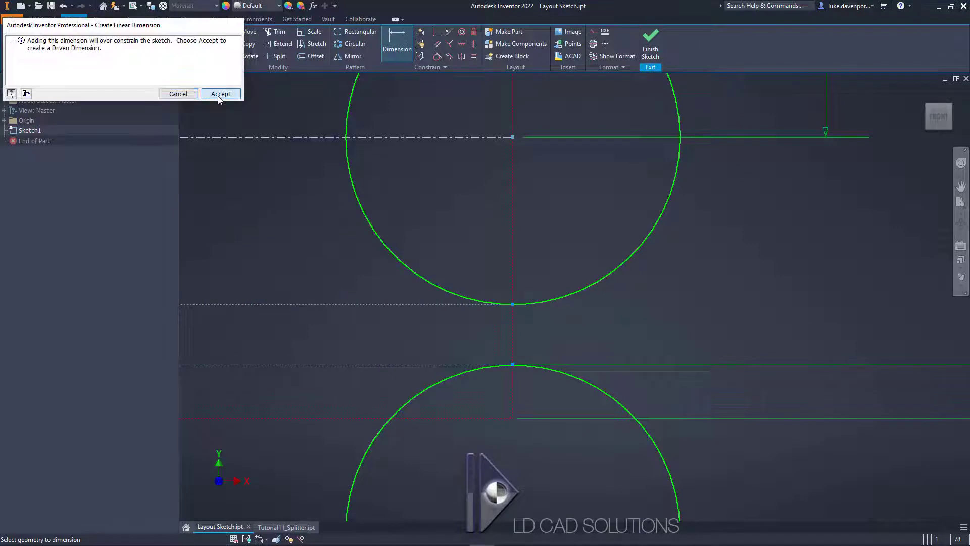
Step: Test the layout by setting the construction rectangle's length to 500 mm and restoring it to 600 mm
{"action": "scroll", "coordinate": [720, 299], "scroll_direction": "down", "scroll_amount": 3}
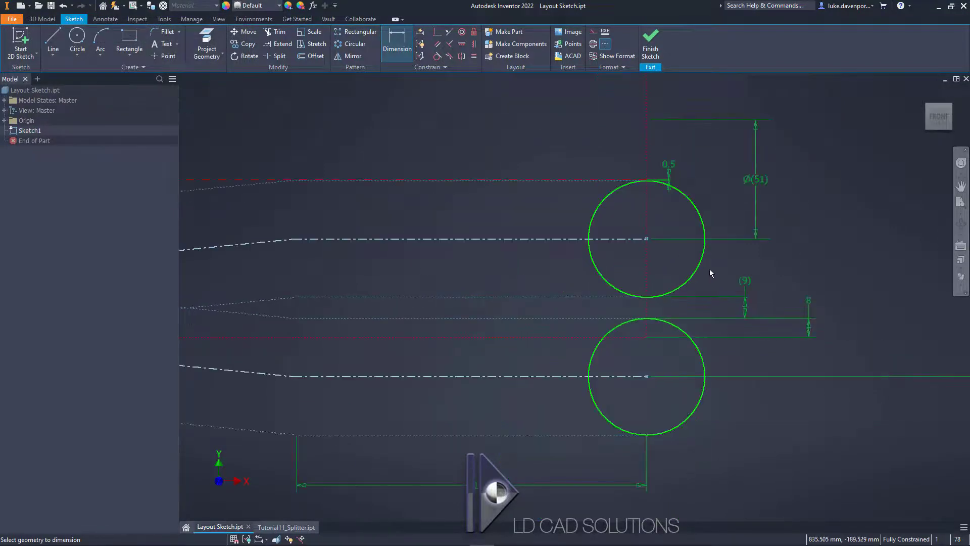
{"action": "scroll", "coordinate": [710, 275], "scroll_direction": "down", "scroll_amount": 3}
{"action": "scroll", "coordinate": [676, 300], "scroll_direction": "up", "scroll_amount": 4}
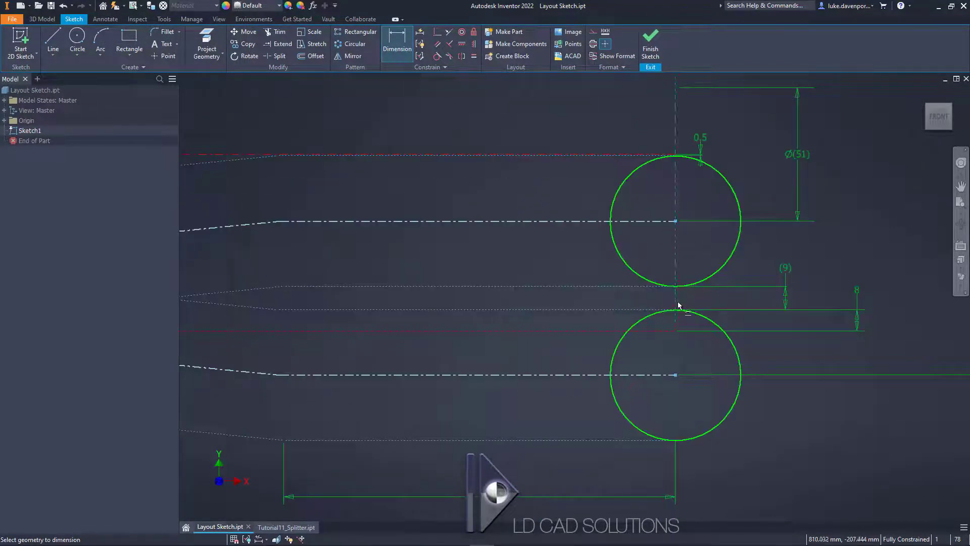
{"action": "scroll", "coordinate": [675, 304], "scroll_direction": "down", "scroll_amount": 4}
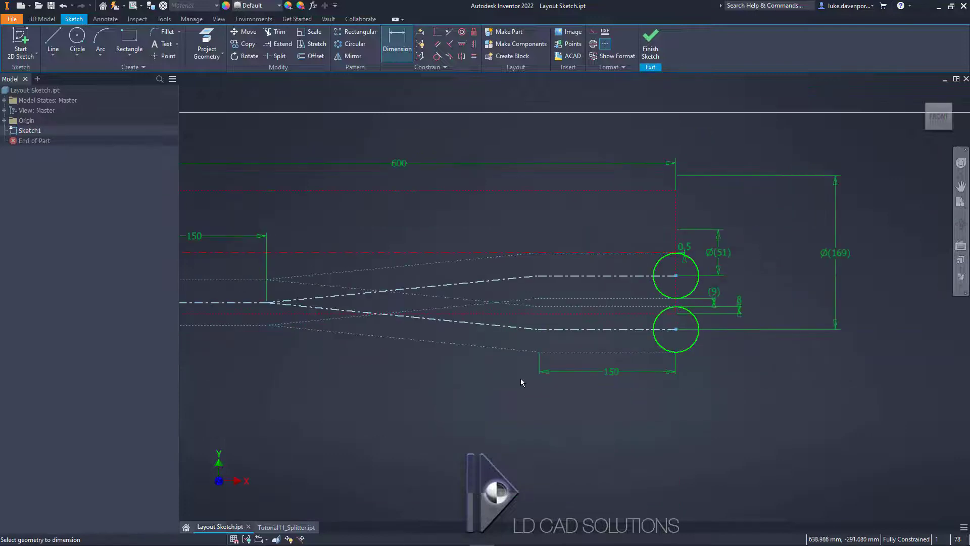
{"action": "mouse_move", "coordinate": [520, 378]}
{"action": "middle_mouse_down"}
{"action": "mouse_move", "coordinate": [654, 377]}
{"action": "mouse_move", "coordinate": [631, 395]}
{"action": "mouse_move", "coordinate": [644, 411]}
{"action": "mouse_move", "coordinate": [597, 395]}
{"action": "middle_mouse_up"}
{"action": "double_click", "coordinate": [590, 194]}
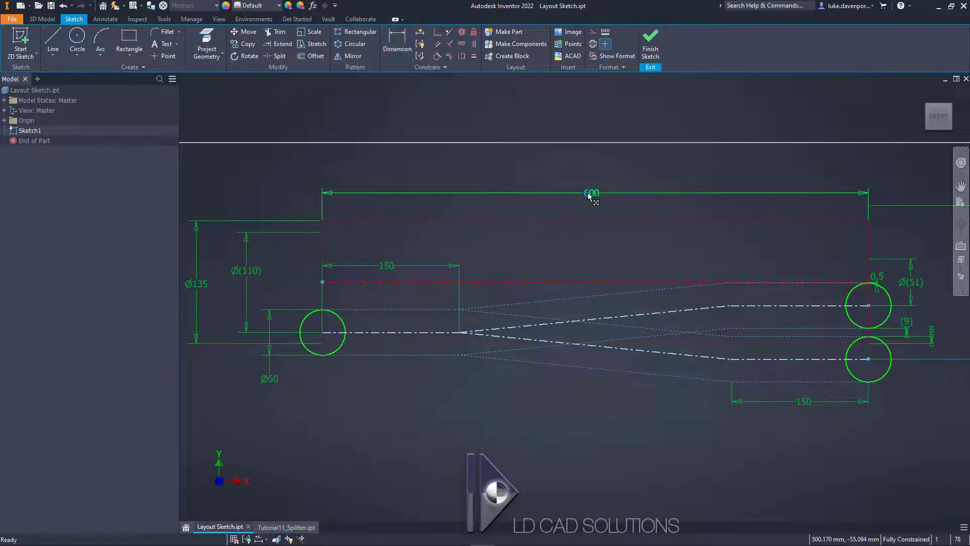
{"action": "type", "text": "500"}
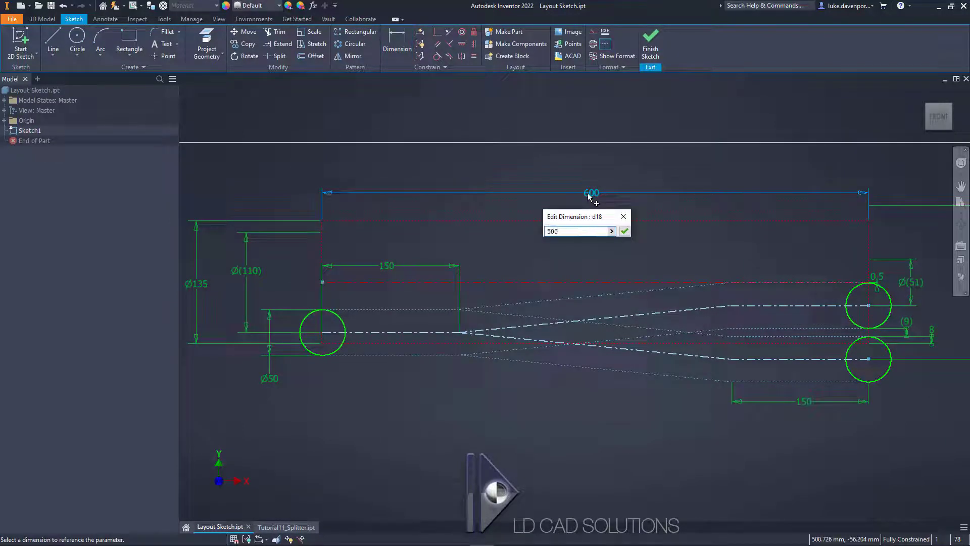
{"action": "key", "text": "Return"}
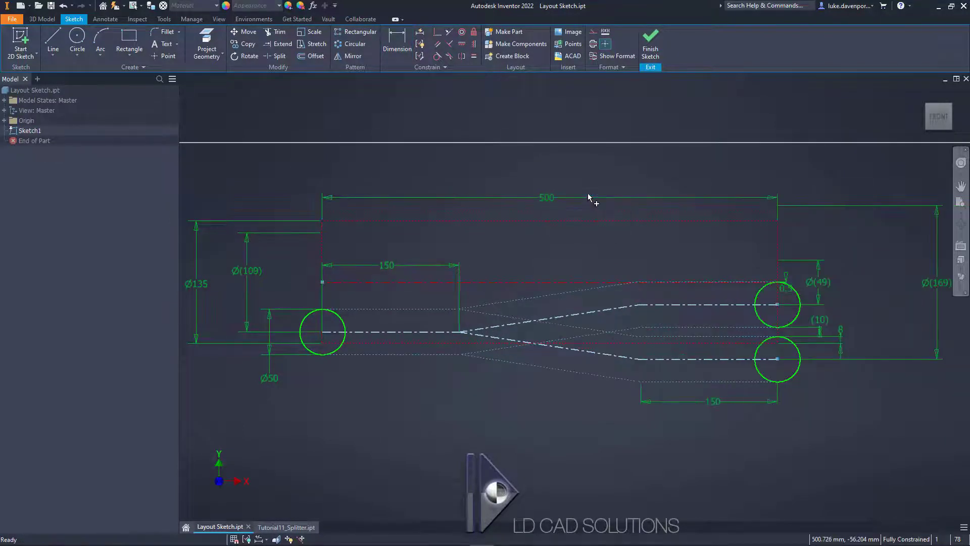
{"action": "double_click", "coordinate": [547, 198]}
{"action": "type", "text": "600"}
{"action": "key", "text": "Return"}
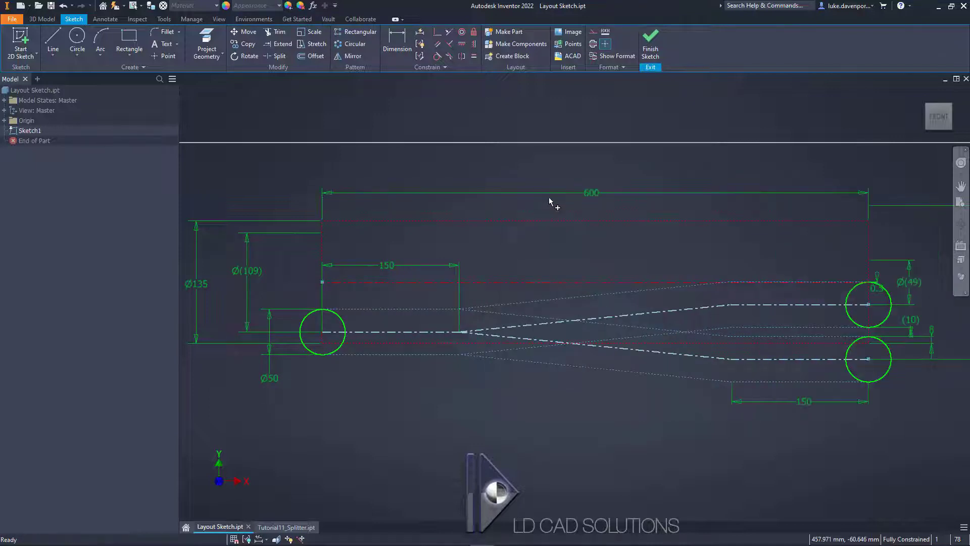
Step: Test the straight outlet section at a length of 250 mm and restore it to 150 mm
{"action": "double_click", "coordinate": [791, 397]}
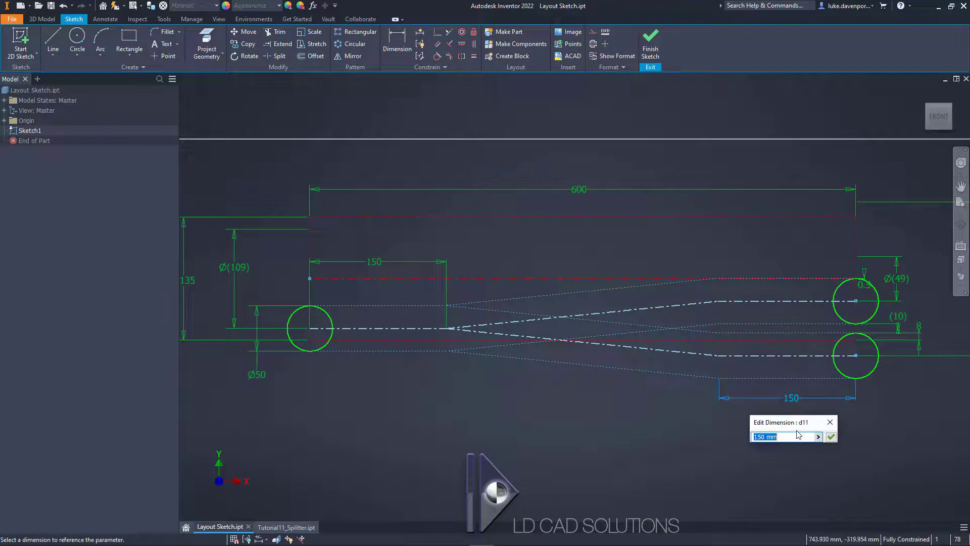
{"action": "type", "text": "250"}
{"action": "key", "text": "Return"}
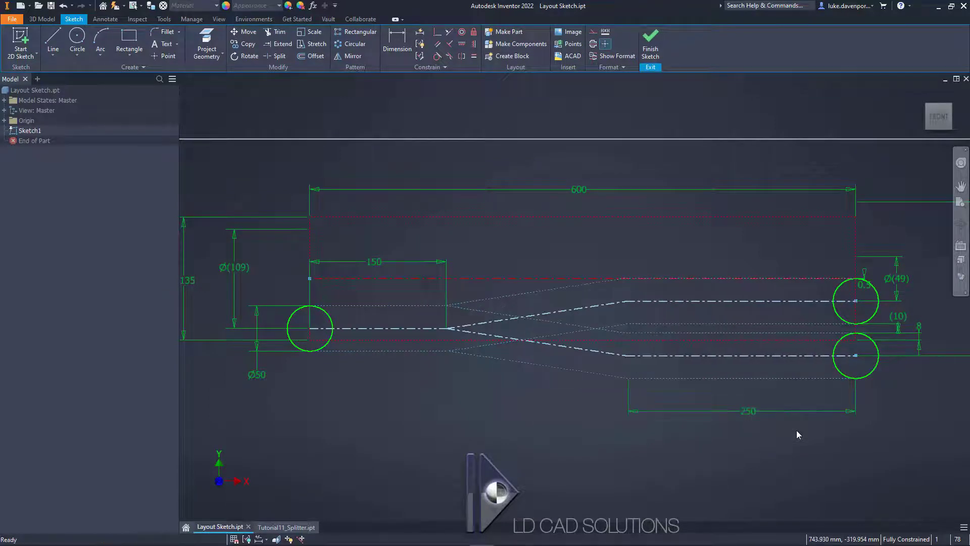
{"action": "double_click", "coordinate": [747, 411]}
{"action": "type", "text": "150"}
{"action": "key", "text": "Return"}
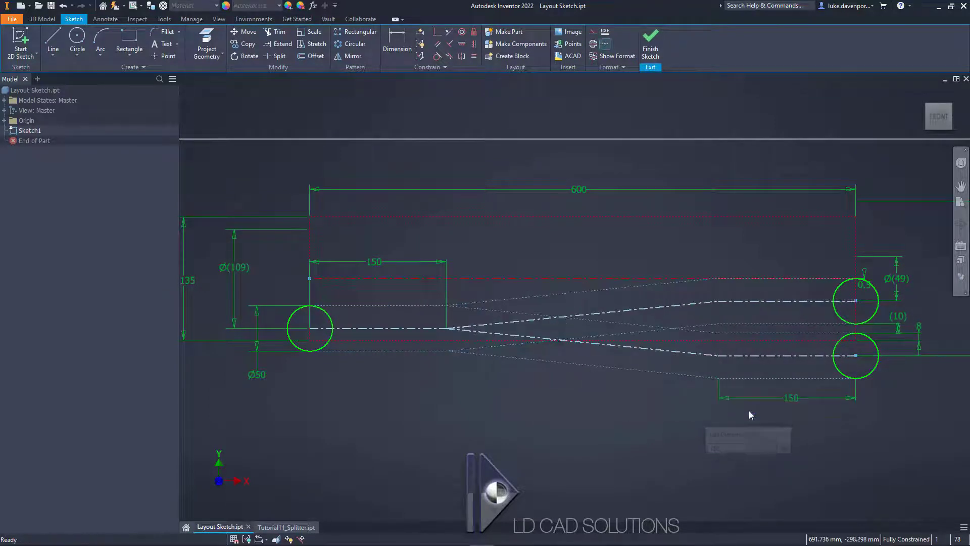
{"action": "double_click", "coordinate": [371, 262]}
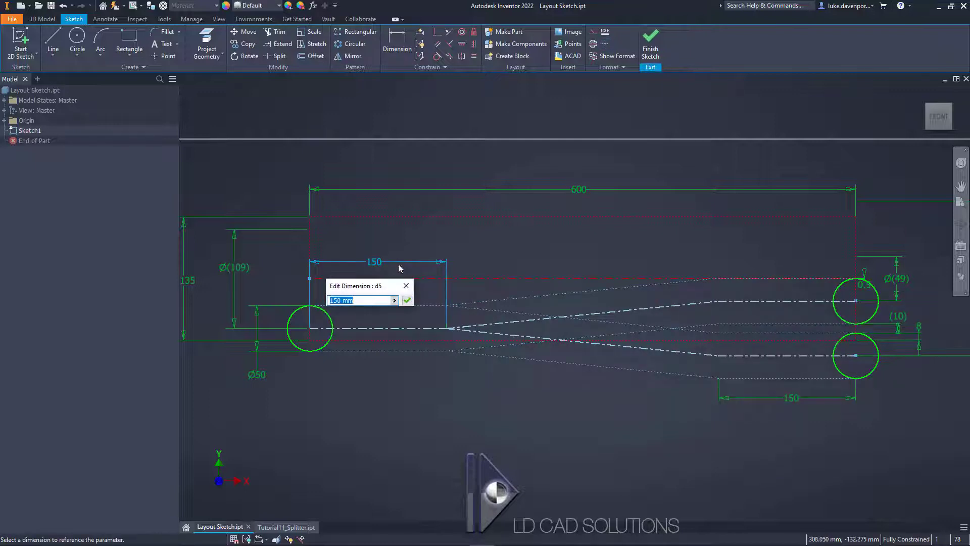
{"action": "left_click", "coordinate": [405, 300]}
{"action": "middle_click_drag", "start_coordinate": [476, 258], "coordinate": [474, 269]}
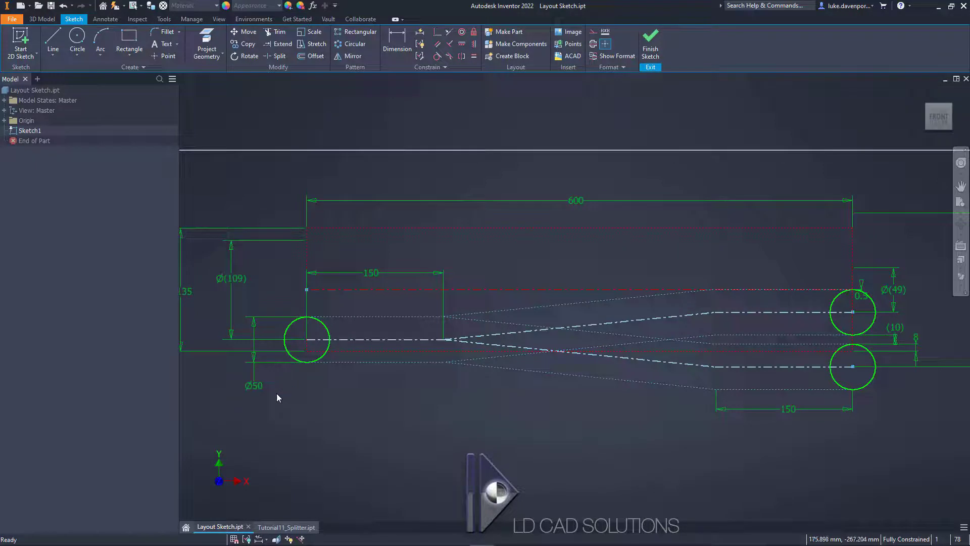
Step: Test the inlet circle at a diameter of 60 mm and restore it to 50 mm
{"action": "double_click", "coordinate": [255, 387]}
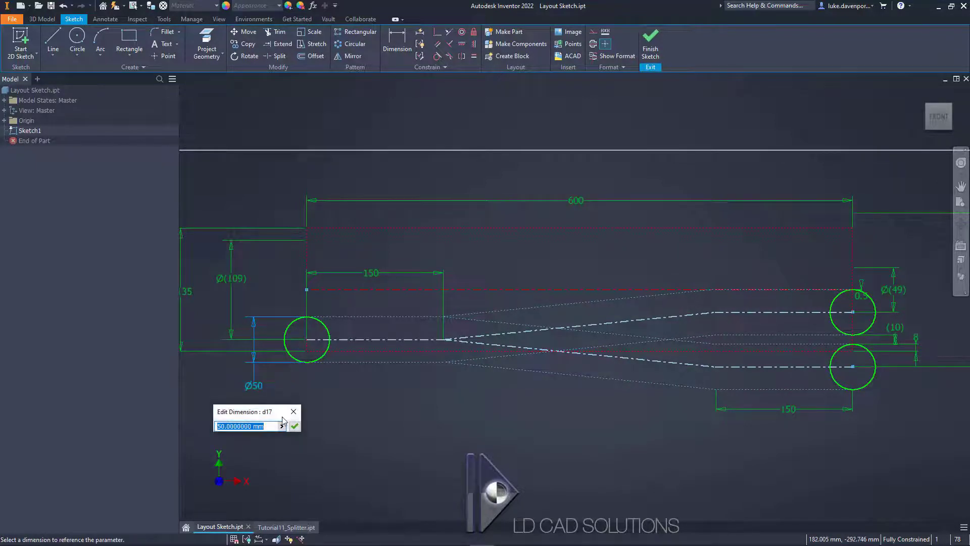
{"action": "type", "text": "60"}
{"action": "key", "text": "Return"}
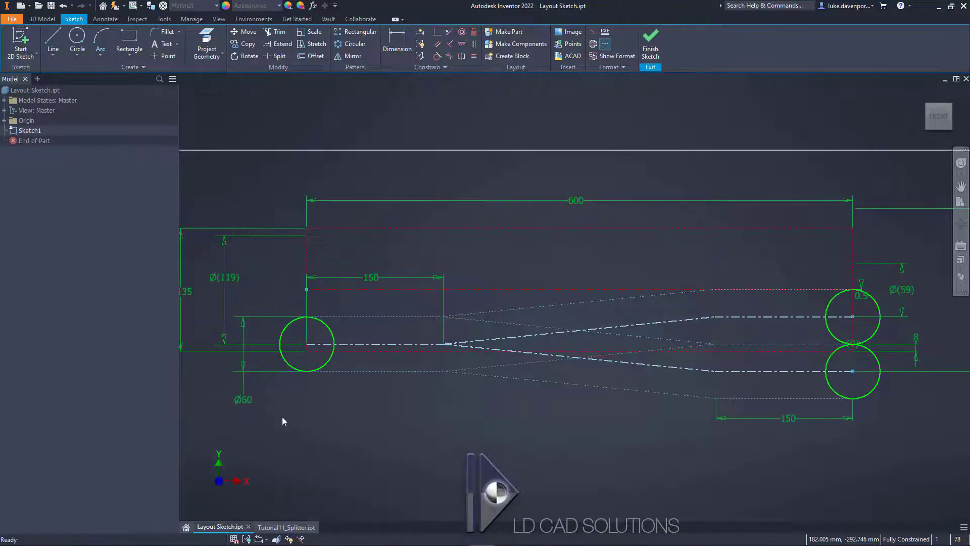
{"action": "double_click", "coordinate": [244, 400]}
{"action": "type", "text": "50"}
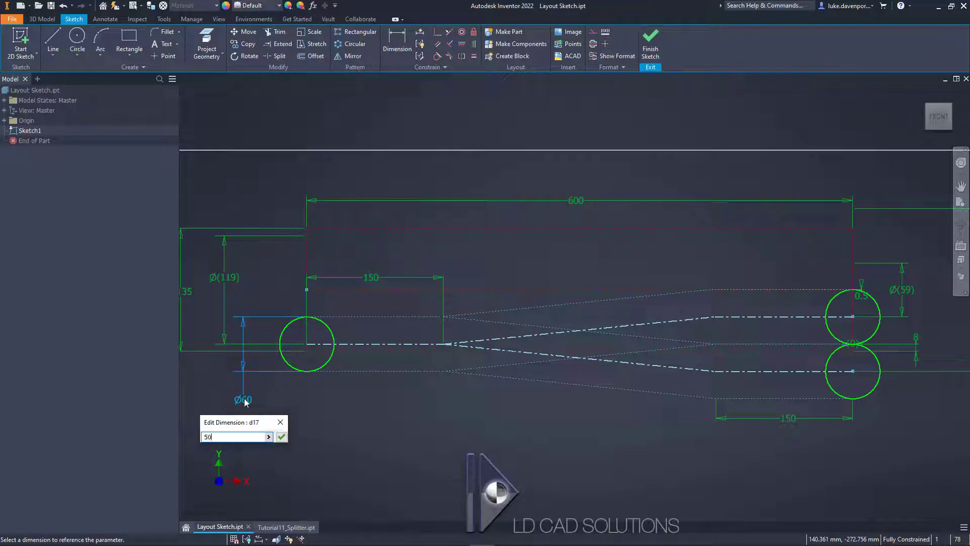
{"action": "key", "text": "Return"}
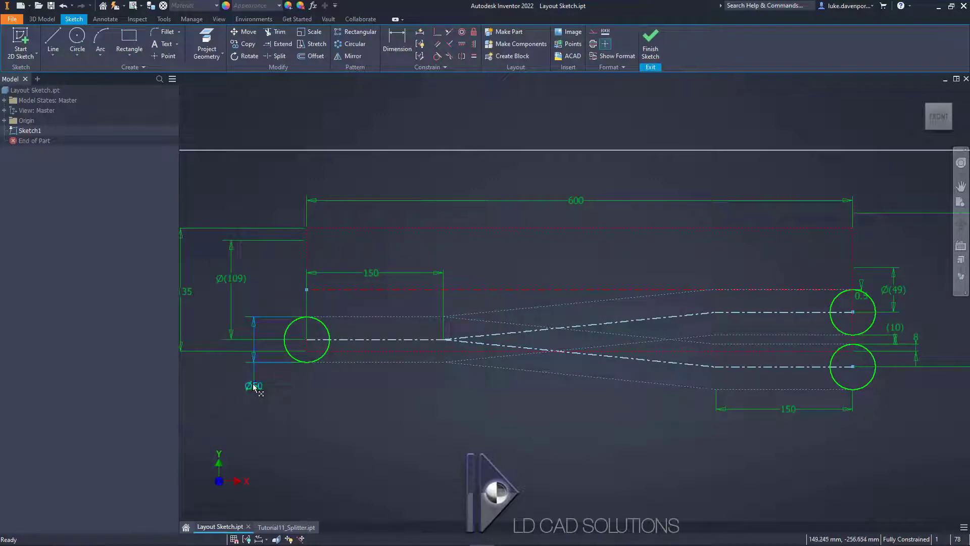
Step: Test the inlet circle at a diameter of 45 mm and return it to 50 mm
{"action": "double_click", "coordinate": [253, 384]}
{"action": "type", "text": "45"}
{"action": "key", "text": "Return"}
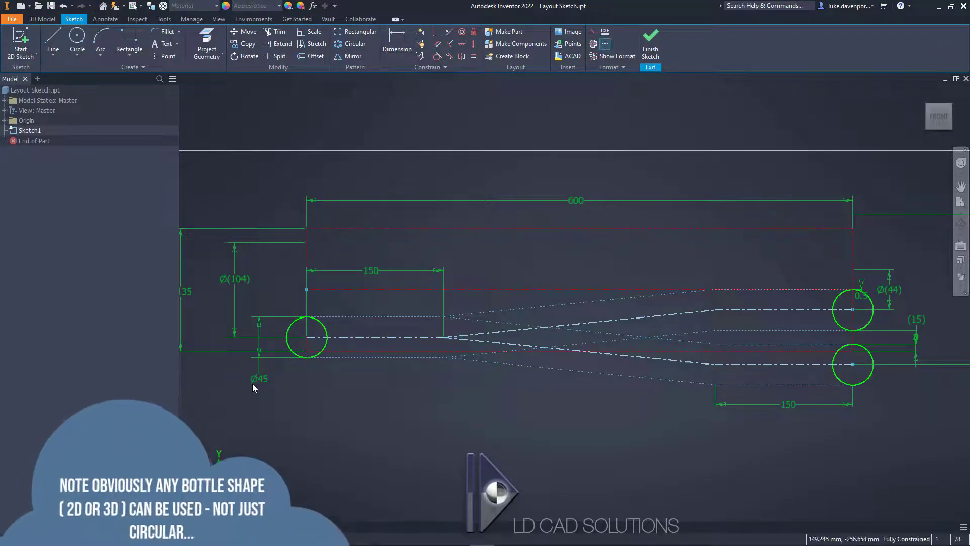
{"action": "double_click", "coordinate": [259, 378]}
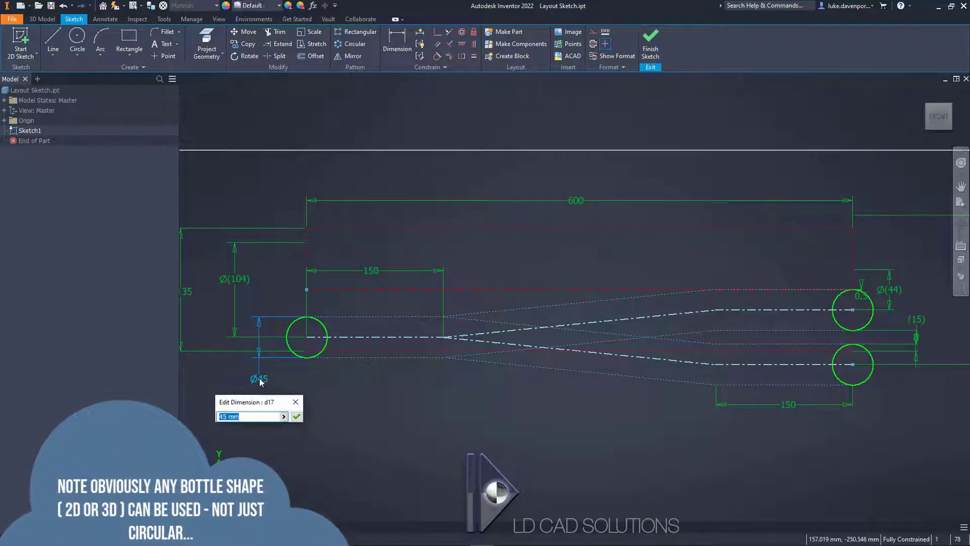
{"action": "type", "text": "50"}
{"action": "key", "text": "Return"}
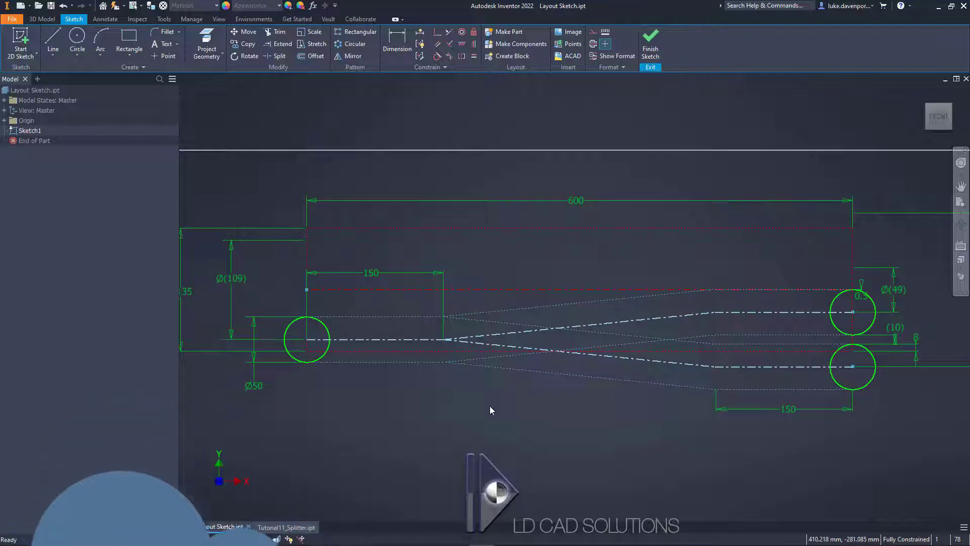
Step: Finish the layout sketch and turn on dimension visibility for Sketch1
{"action": "middle_click_drag", "start_coordinate": [489, 405], "coordinate": [476, 408]}
{"action": "scroll", "coordinate": [517, 417], "scroll_direction": "down", "scroll_amount": 2}
{"action": "scroll", "coordinate": [553, 398], "scroll_direction": "up", "scroll_amount": 4}
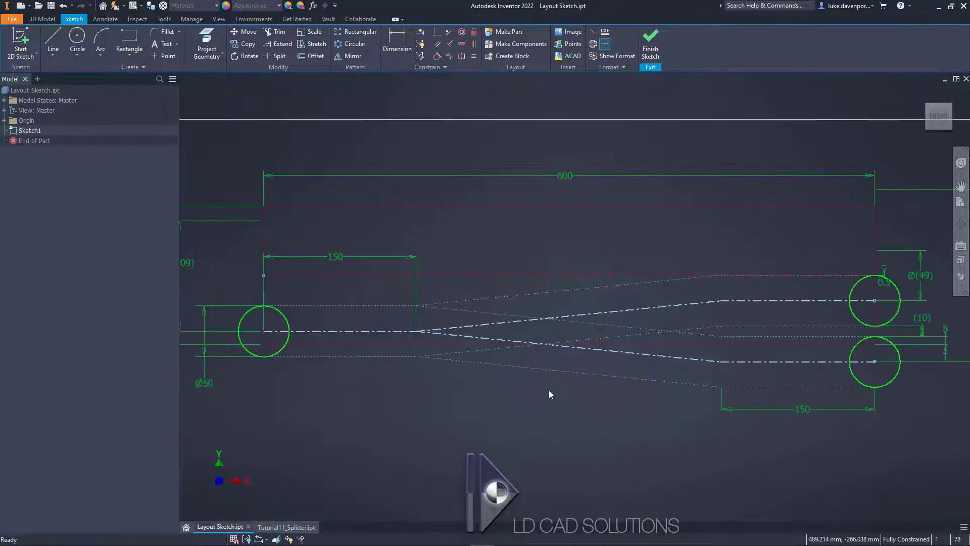
{"action": "middle_click_drag", "start_coordinate": [544, 424], "coordinate": [543, 406]}
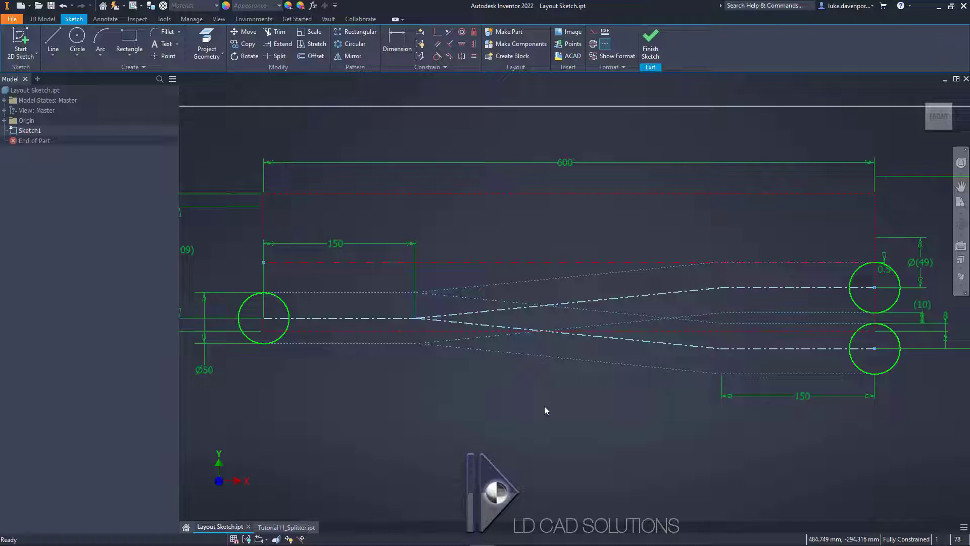
{"action": "left_click", "coordinate": [650, 43]}
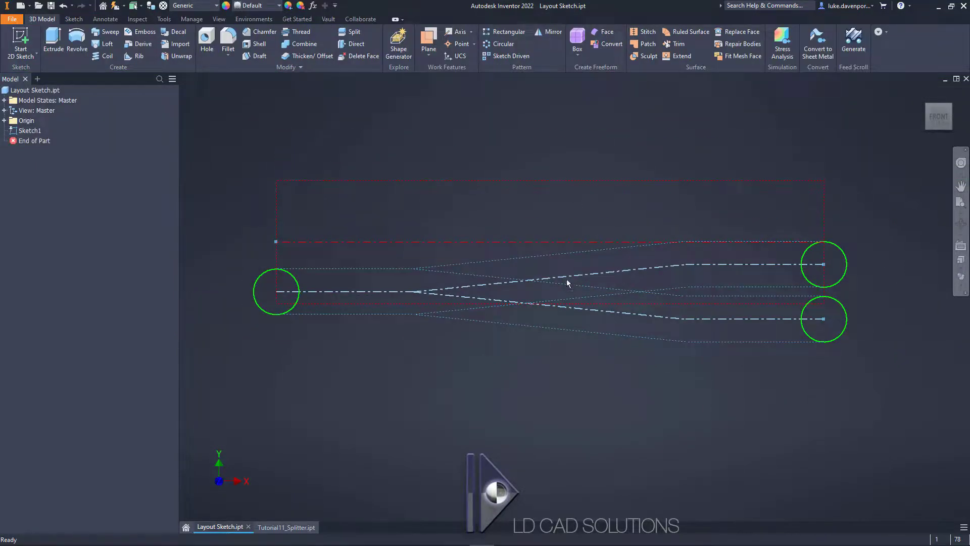
{"action": "right_click", "coordinate": [30, 131]}
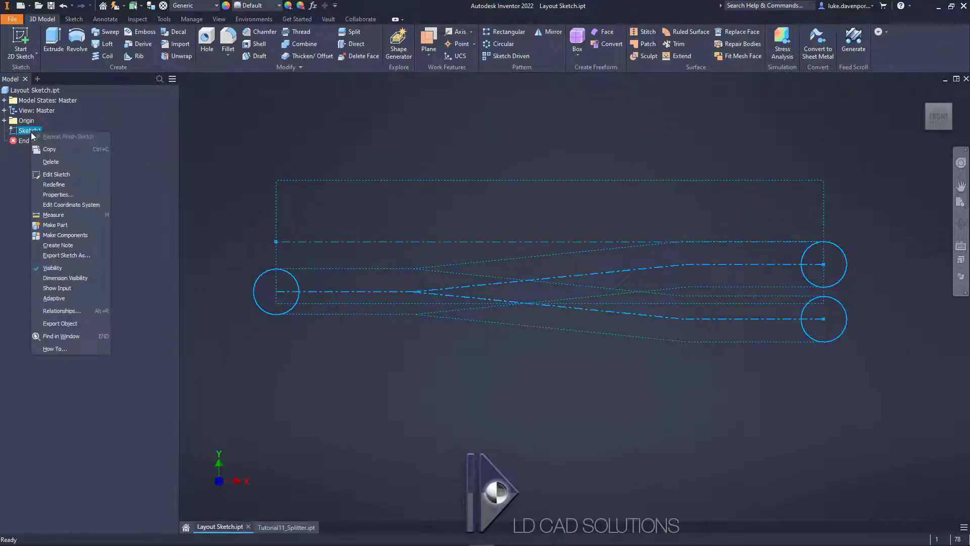
{"action": "left_click", "coordinate": [65, 278]}
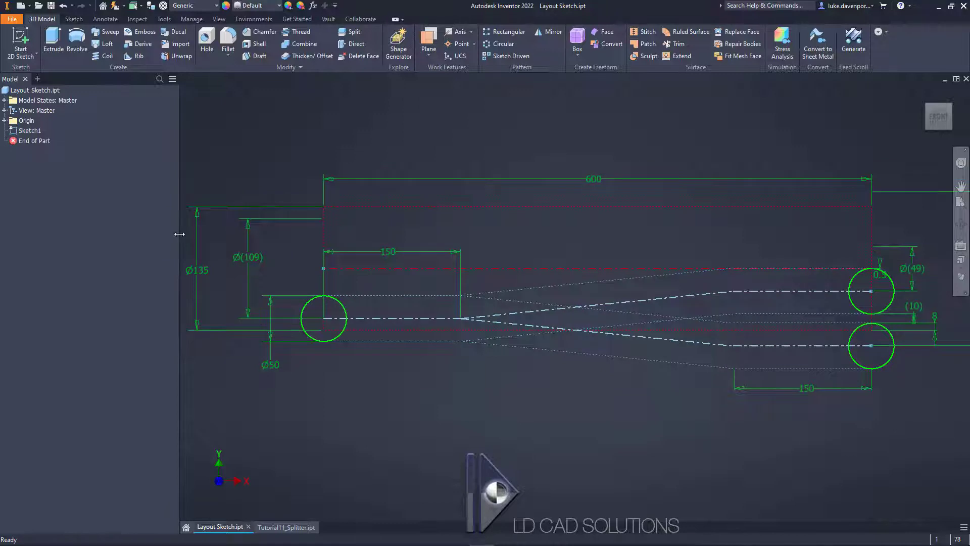
{"action": "left_click_drag", "start_coordinate": [180, 234], "coordinate": [167, 233]}
{"action": "mouse_move", "coordinate": [485, 113]}
{"action": "middle_mouse_down"}
{"action": "mouse_move", "coordinate": [481, 124]}
{"action": "mouse_move", "coordinate": [488, 115]}
{"action": "middle_mouse_up"}
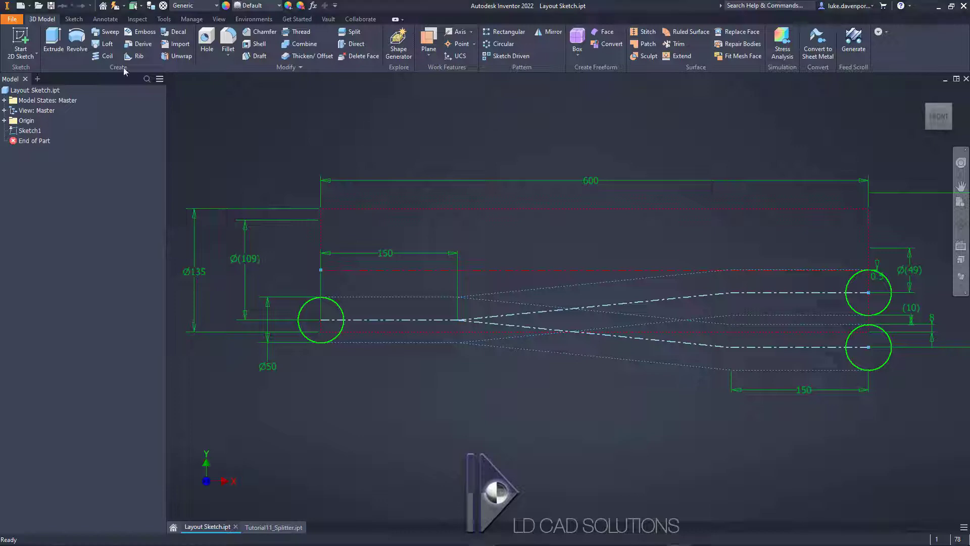
Step: Create a new part from the Standard.ipt template and start the Feed Scroll Generator
{"action": "left_click", "coordinate": [20, 5]}
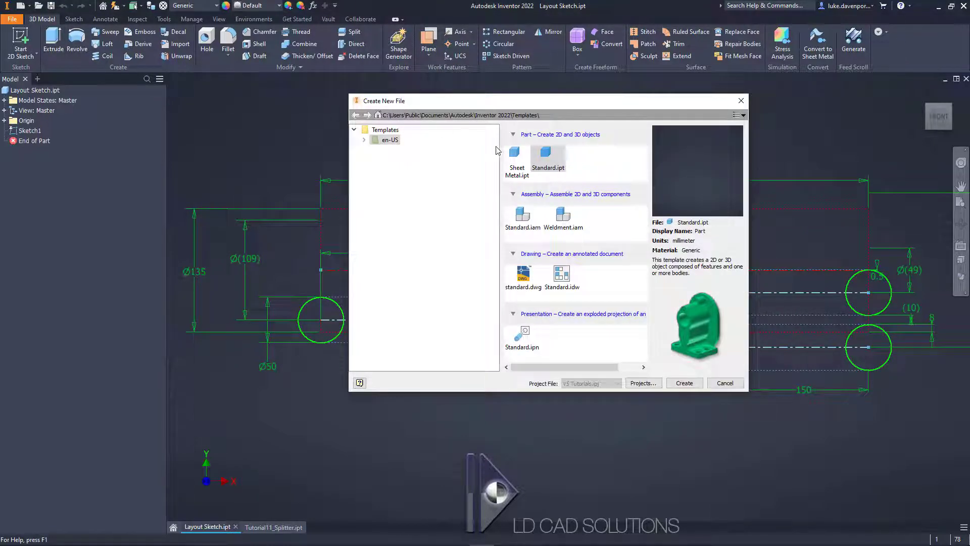
{"action": "double_click", "coordinate": [549, 158]}
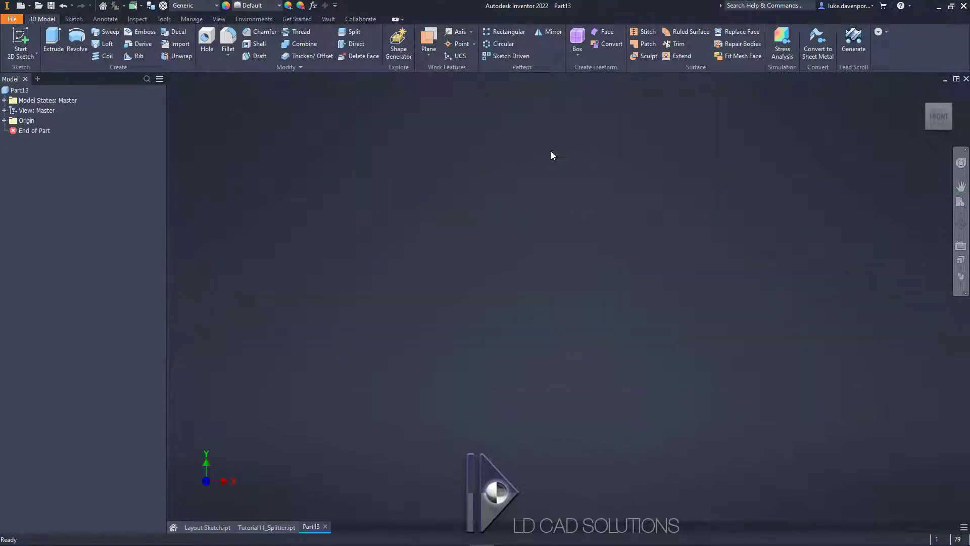
{"action": "left_click", "coordinate": [852, 46]}
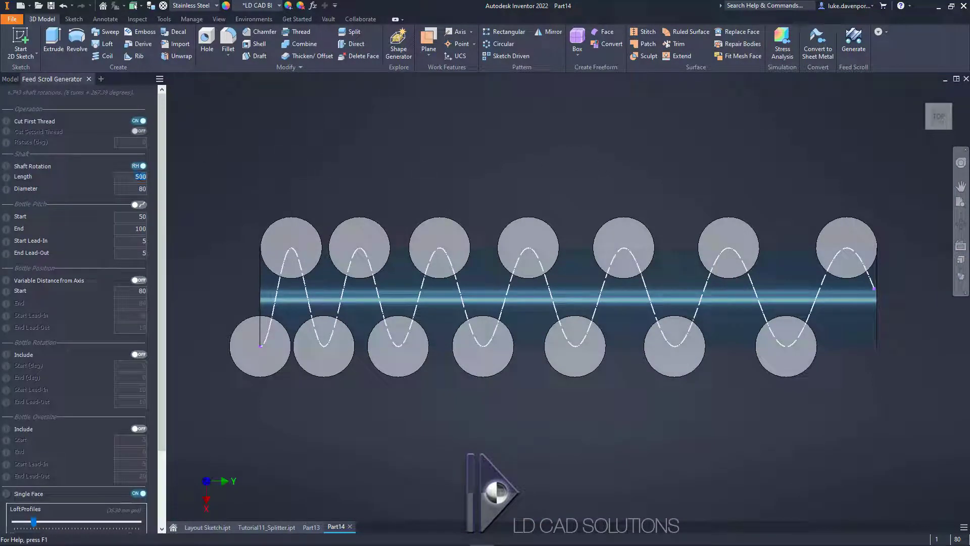
Step: Set the feed scroll shaft's length to 600 mm and its diameter to 135 mm
{"action": "left_click", "coordinate": [139, 176]}
{"action": "left_click", "coordinate": [133, 189]}
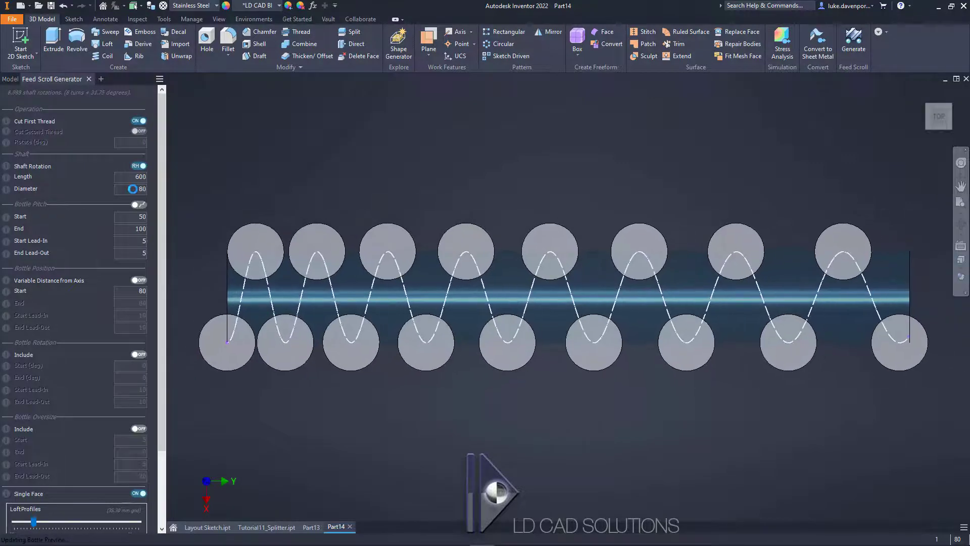
{"action": "type", "text": "135"}
{"action": "left_click", "coordinate": [134, 215]}
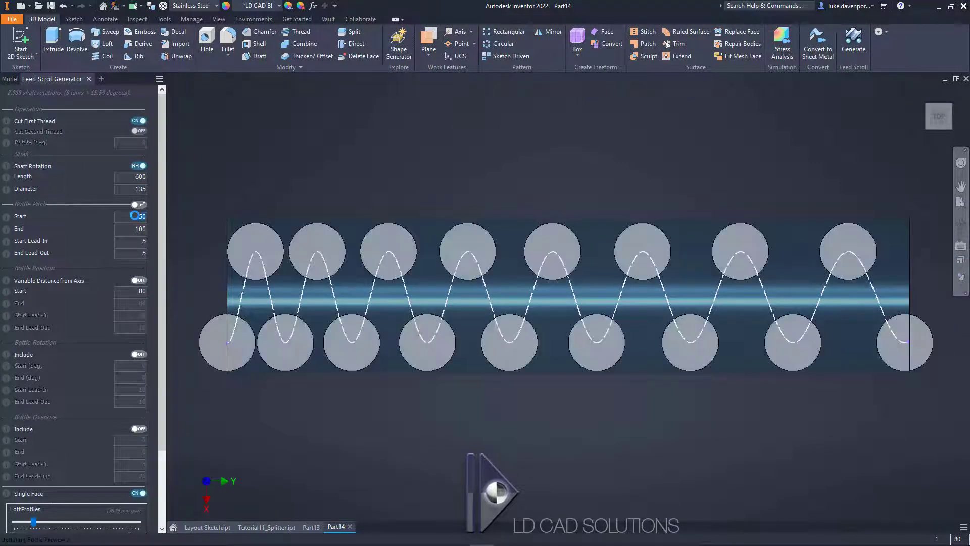
Step: Open the feed scroll's bottle profile sketch for editing
{"action": "left_click_drag", "start_coordinate": [160, 207], "coordinate": [158, 362]}
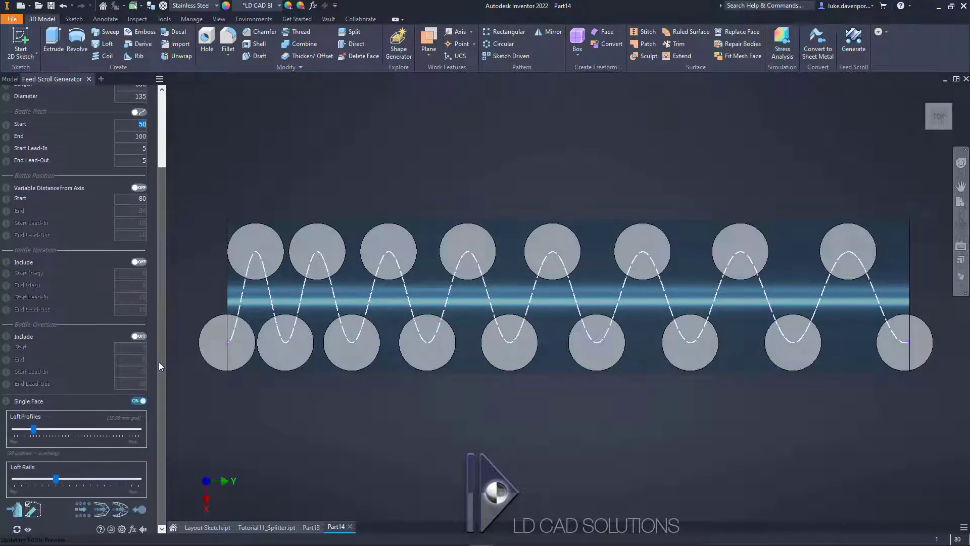
{"action": "left_click", "coordinate": [33, 512]}
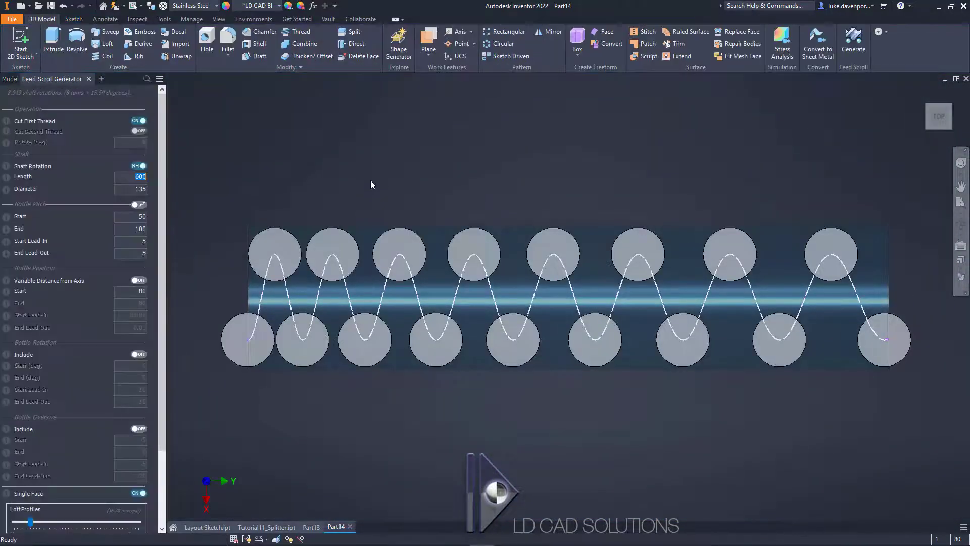
Step: Set the bottle pitch to 101 mm at the start and 130 mm at the end of the shaft
{"action": "left_click", "coordinate": [137, 216]}
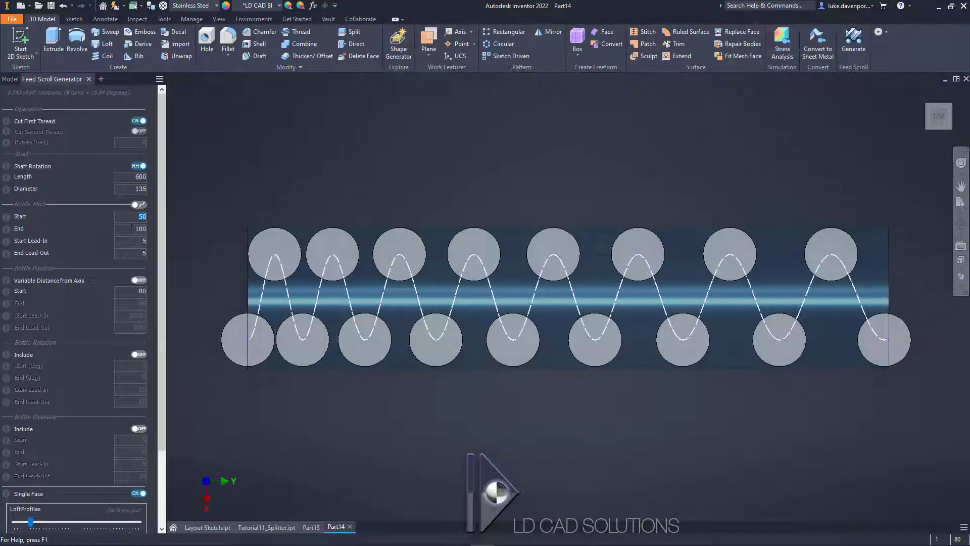
{"action": "type", "text": "100"}
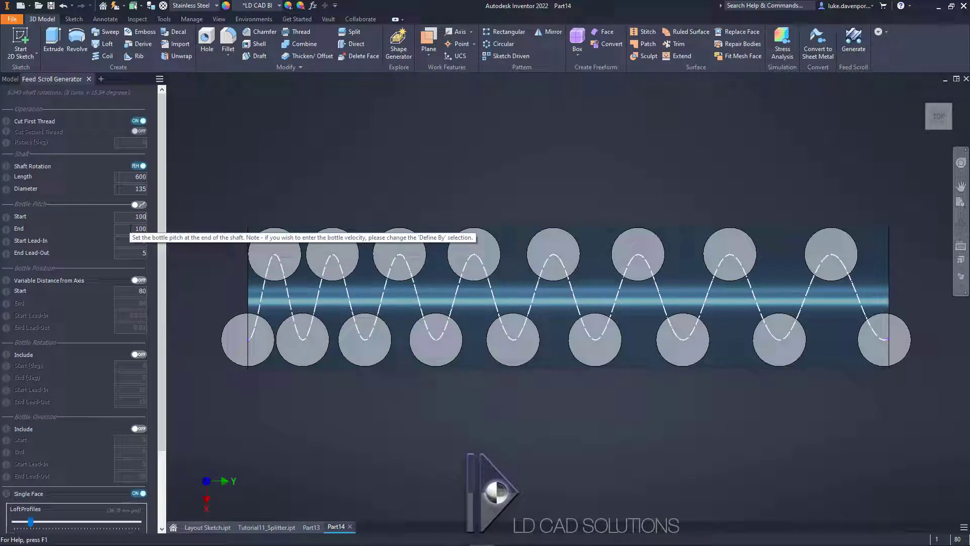
{"action": "left_click_drag", "start_coordinate": [134, 216], "coordinate": [158, 215]}
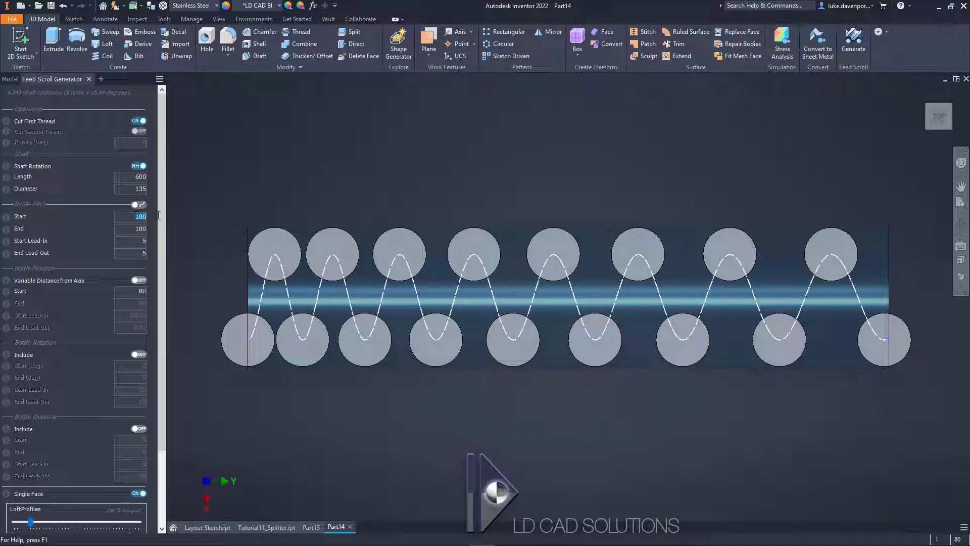
{"action": "type", "text": "101"}
{"action": "key", "text": "Tab"}
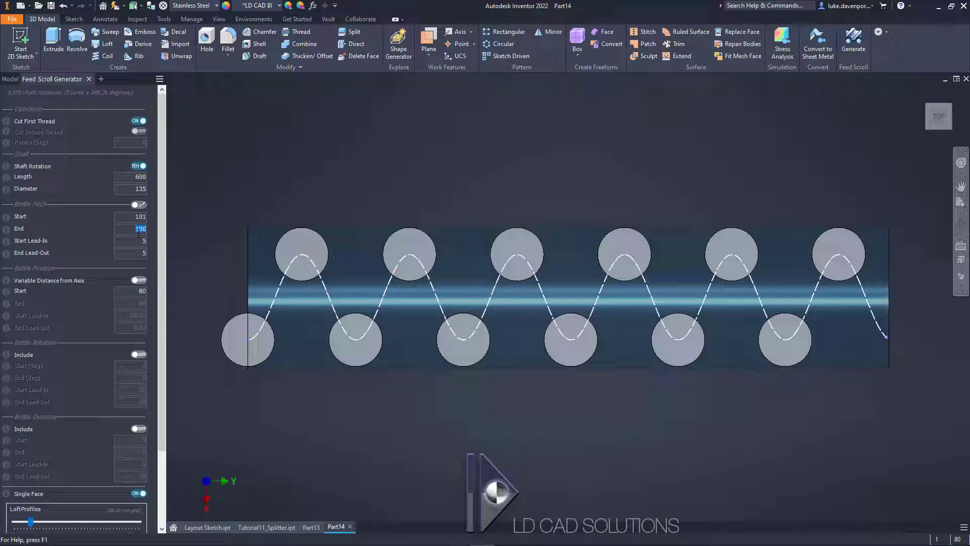
{"action": "type", "text": "101"}
{"action": "key", "text": "Tab"}
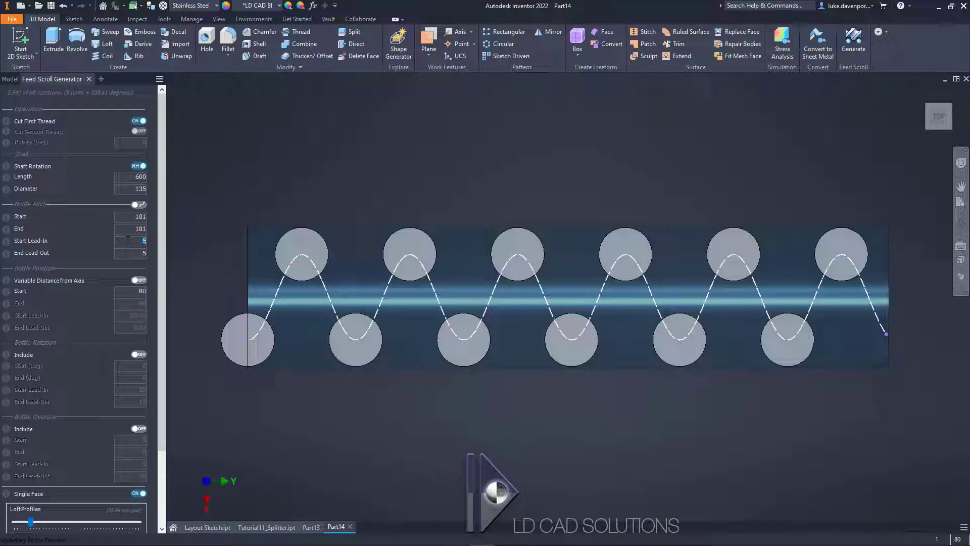
{"action": "double_click", "coordinate": [133, 229]}
{"action": "type", "text": "130"}
Step: Set the bottle pitch's start lead-in to 101 mm and its end lead-out to 130 mm
{"action": "double_click", "coordinate": [134, 241]}
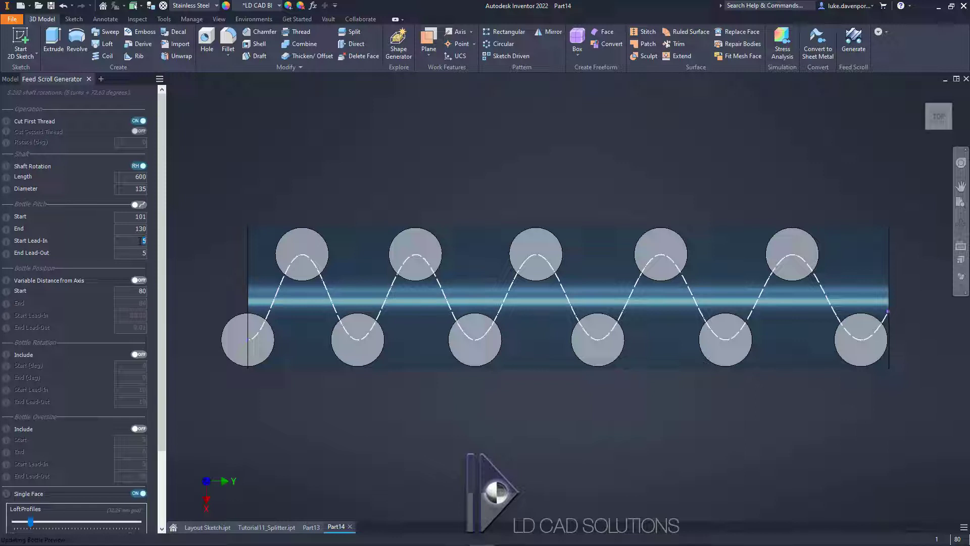
{"action": "type", "text": "101"}
{"action": "key", "text": "Tab"}
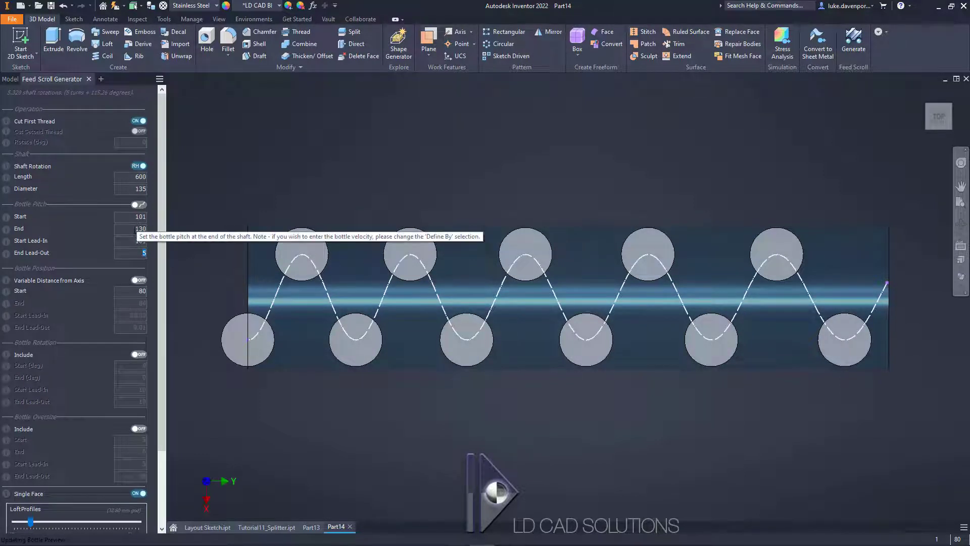
{"action": "type", "text": "130"}
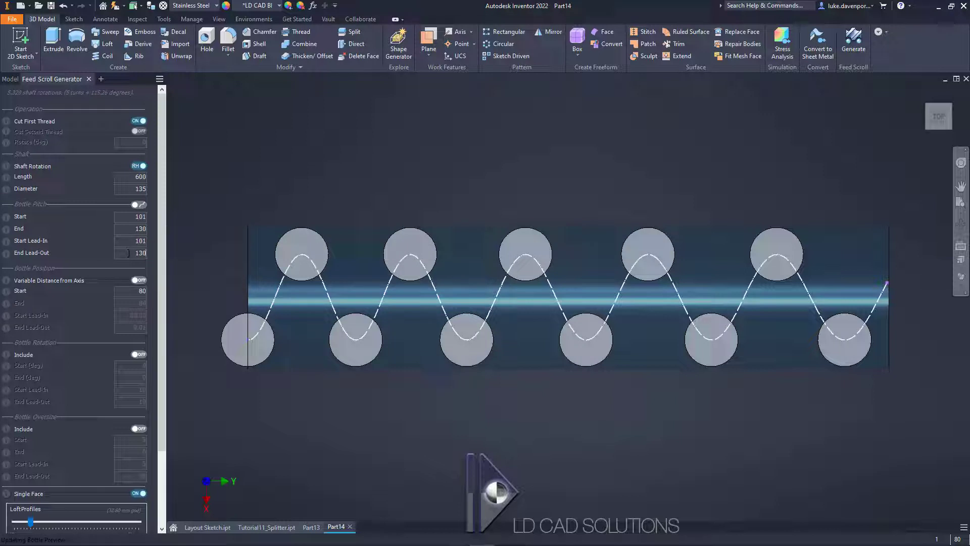
{"action": "key", "text": "shift+Tab"}
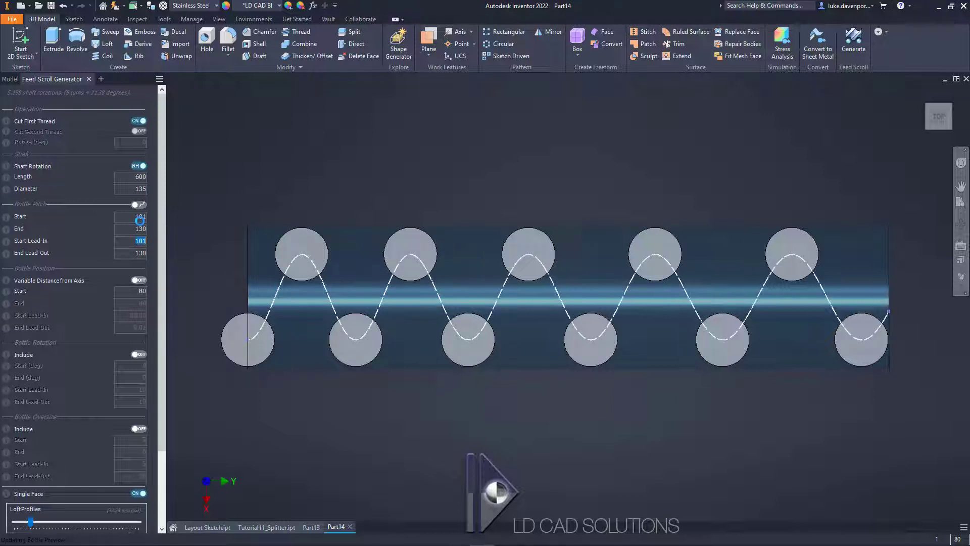
{"action": "key", "text": "Tab"}
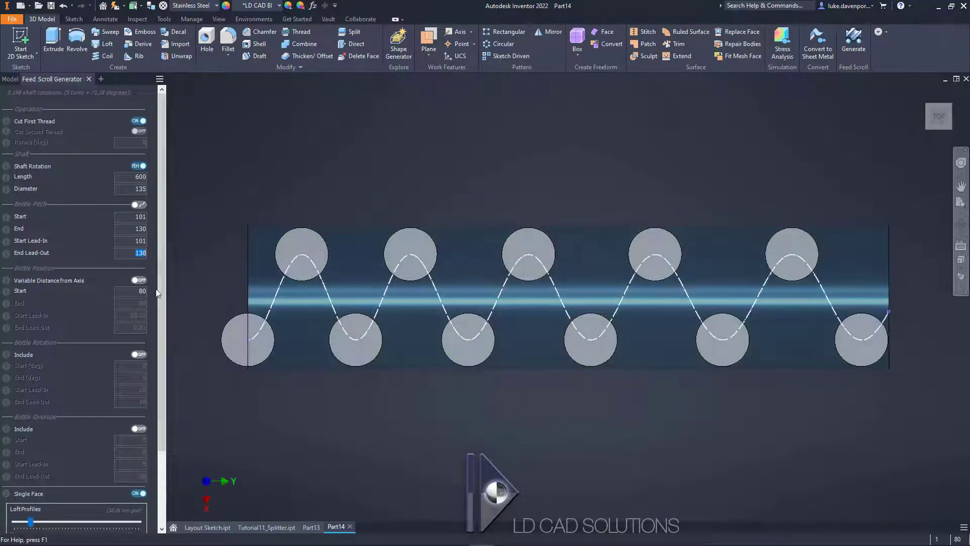
Step: Enable variable bottle distance from the axis and set the start position to 109 mm, matching the layout sketch
{"action": "left_click", "coordinate": [140, 280]}
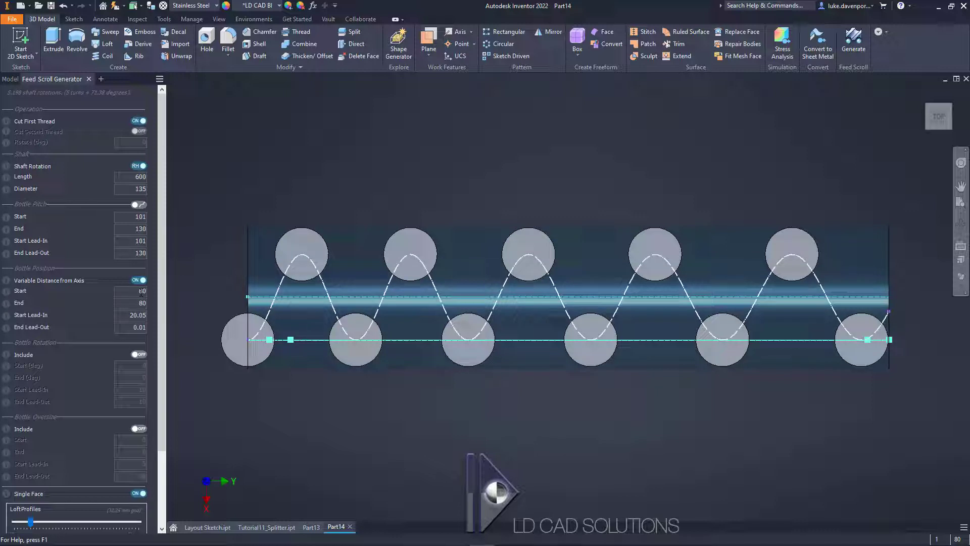
{"action": "left_click", "coordinate": [207, 527]}
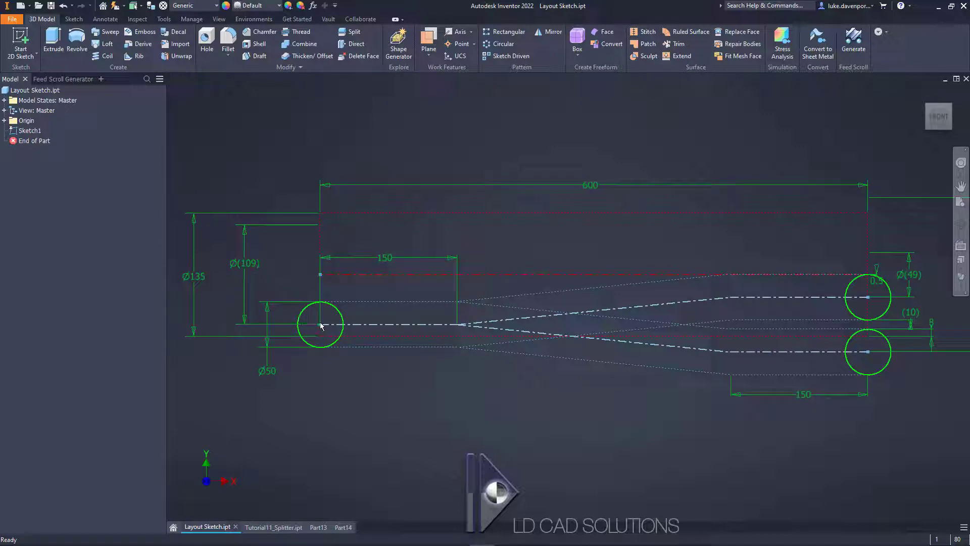
{"action": "left_click", "coordinate": [343, 527]}
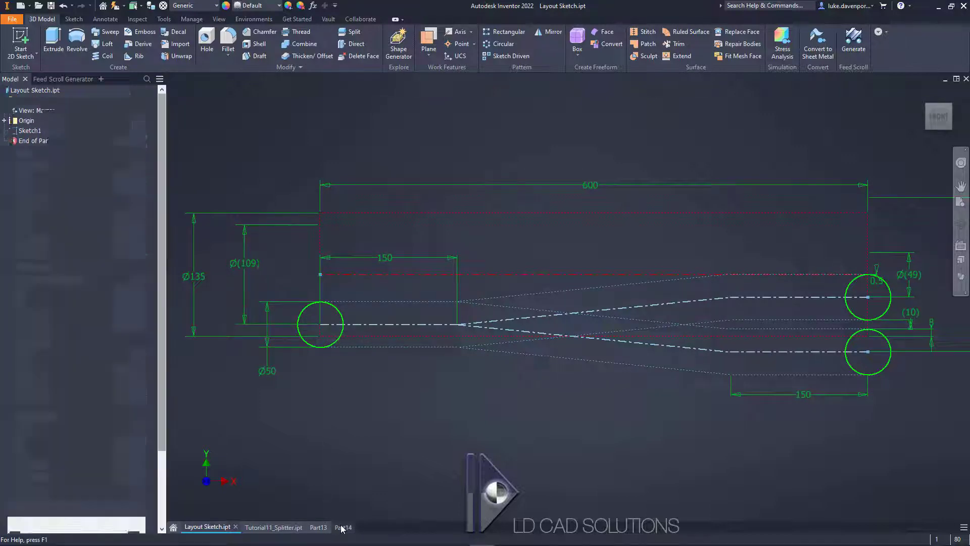
{"action": "double_click", "coordinate": [138, 291]}
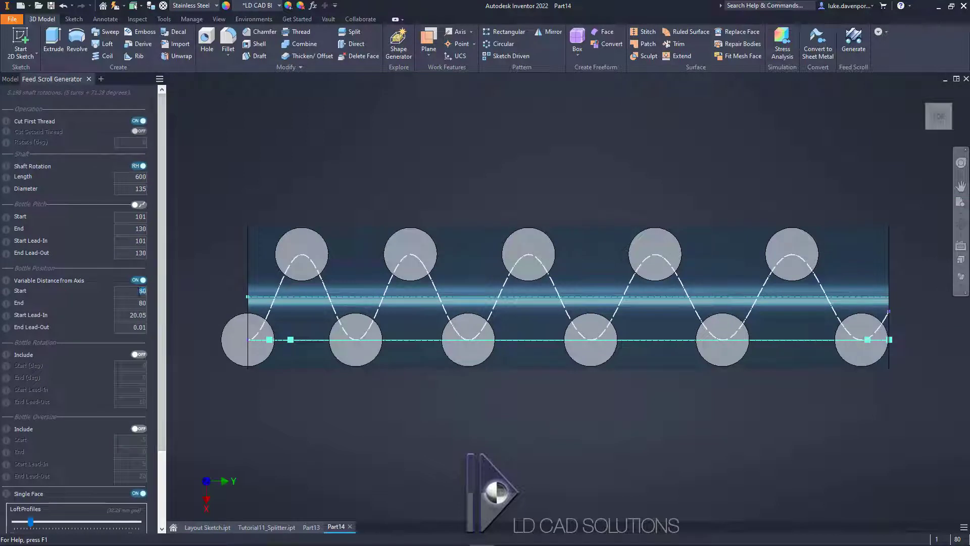
{"action": "type", "text": "109"}
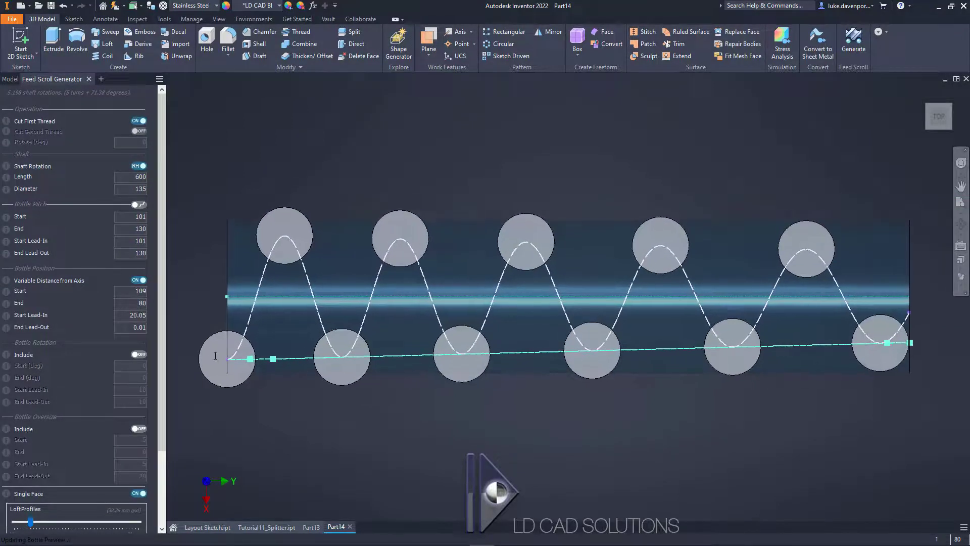
Step: Set the bottle position's end value to 49 mm, using the inner route's end dimension in the layout sketch
{"action": "left_click", "coordinate": [196, 324]}
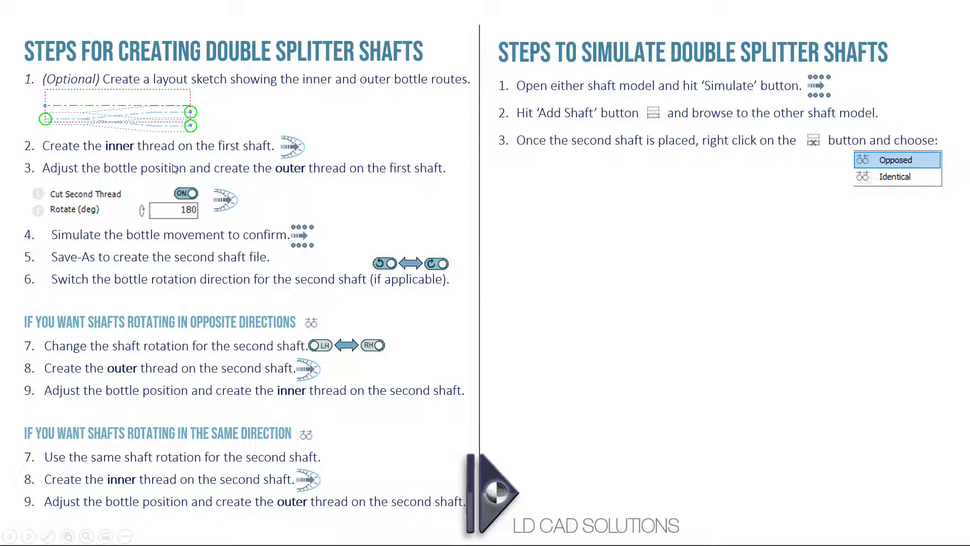
{"action": "key", "text": "alt+Tab"}
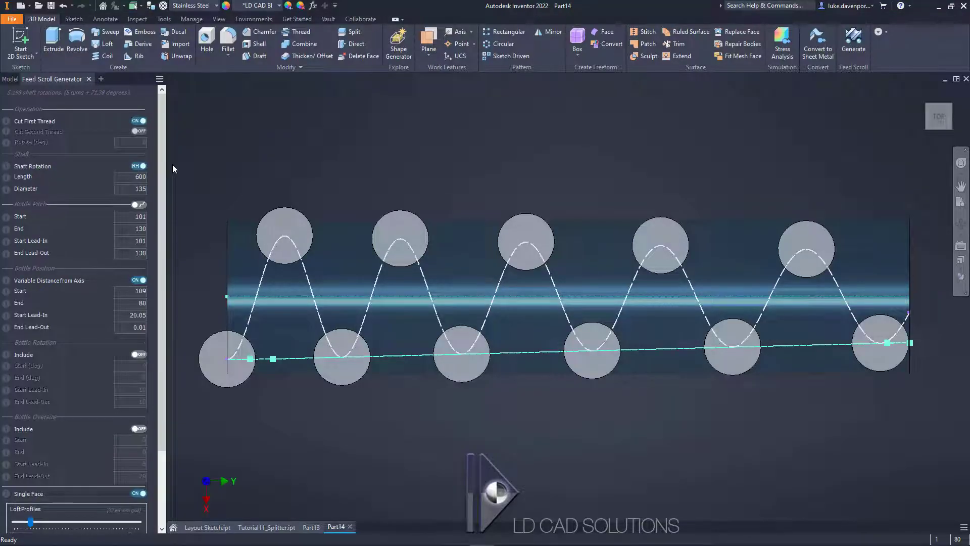
{"action": "left_click", "coordinate": [209, 527]}
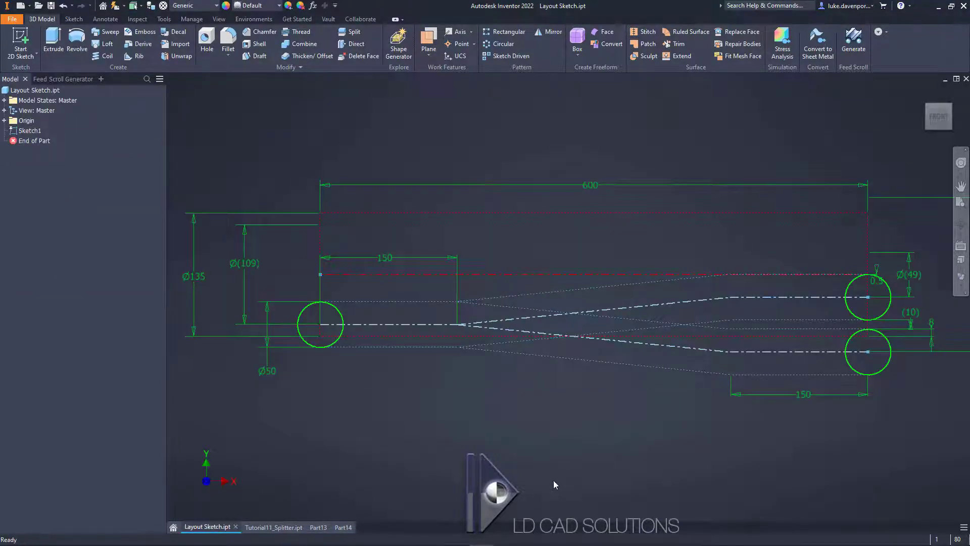
{"action": "left_click_drag", "start_coordinate": [770, 271], "coordinate": [795, 269]}
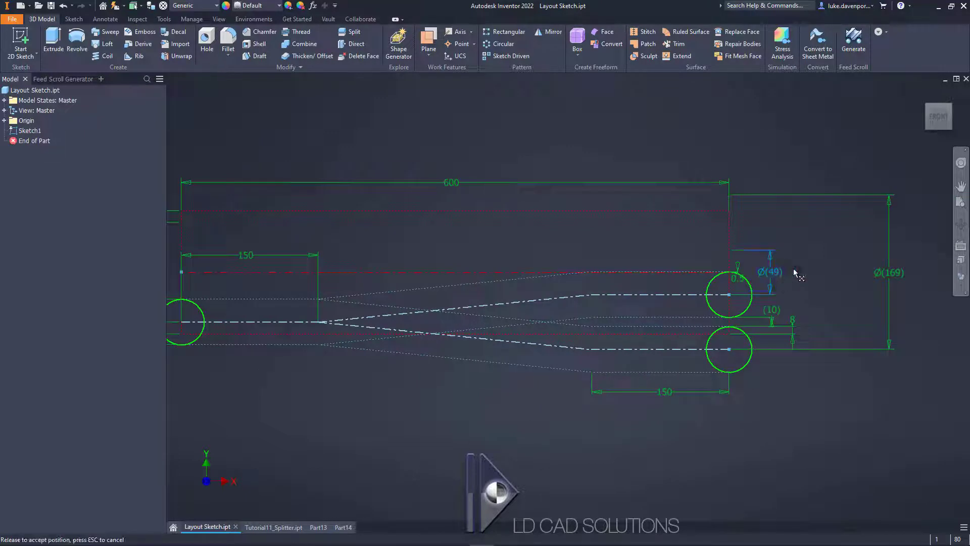
{"action": "scroll", "coordinate": [744, 292], "scroll_direction": "up", "scroll_amount": 3}
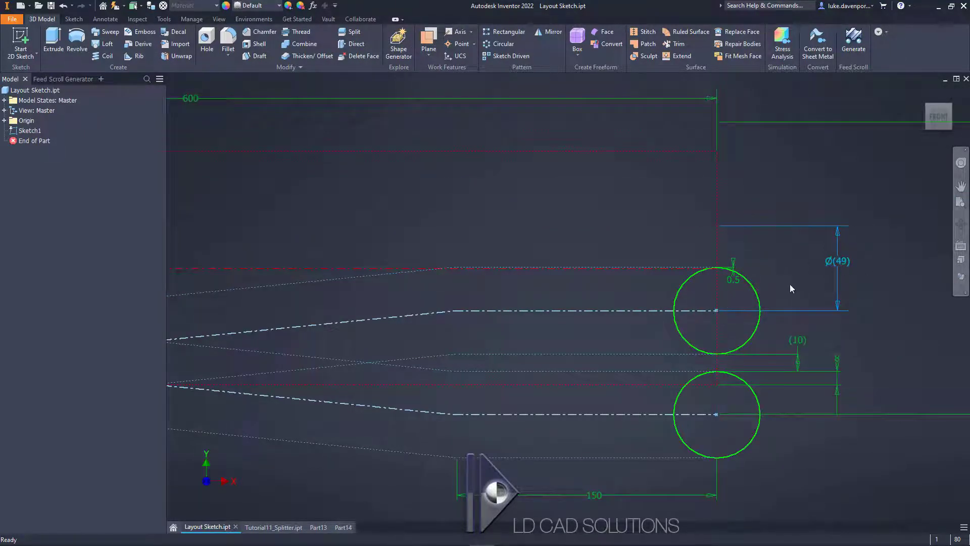
{"action": "scroll", "coordinate": [789, 285], "scroll_direction": "down", "scroll_amount": 2}
{"action": "scroll", "coordinate": [787, 285], "scroll_direction": "down", "scroll_amount": 2}
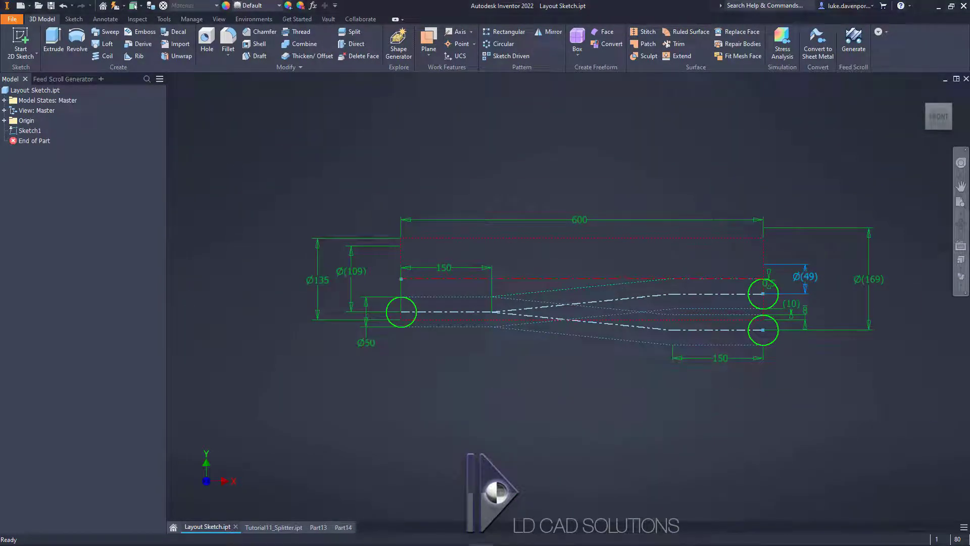
{"action": "left_click", "coordinate": [343, 527]}
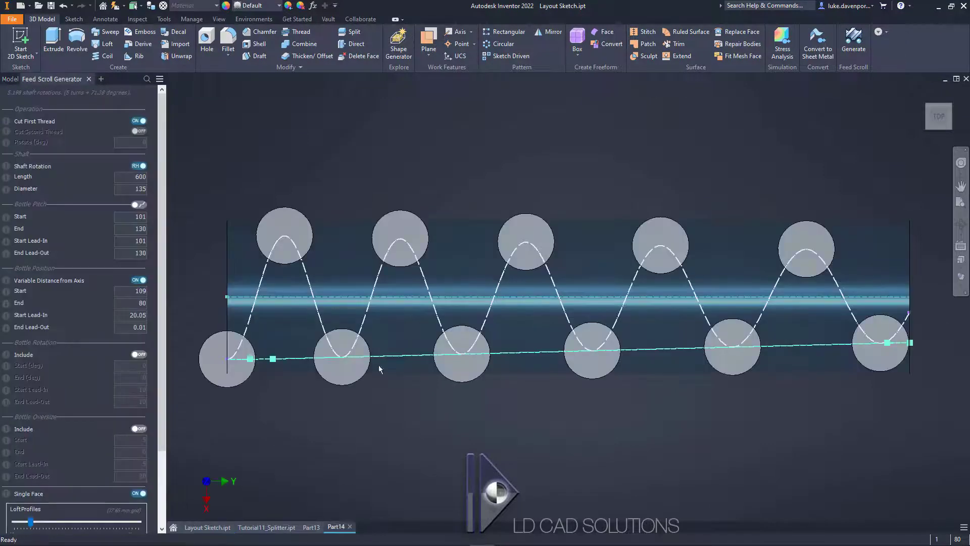
{"action": "double_click", "coordinate": [142, 303]}
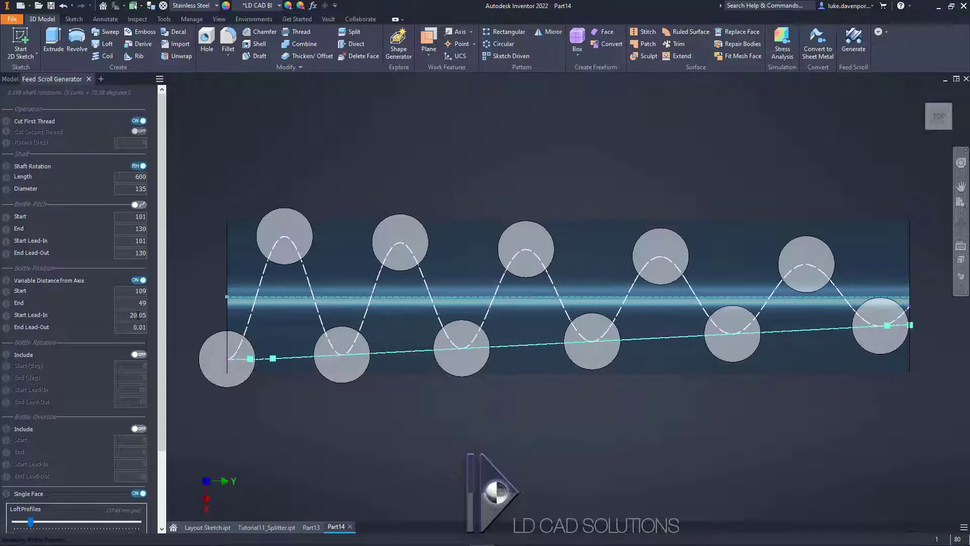
Step: Set the bottle position's start lead-in and end lead-out to 150 mm each, matching the straight sections in the layout sketch
{"action": "double_click", "coordinate": [138, 316]}
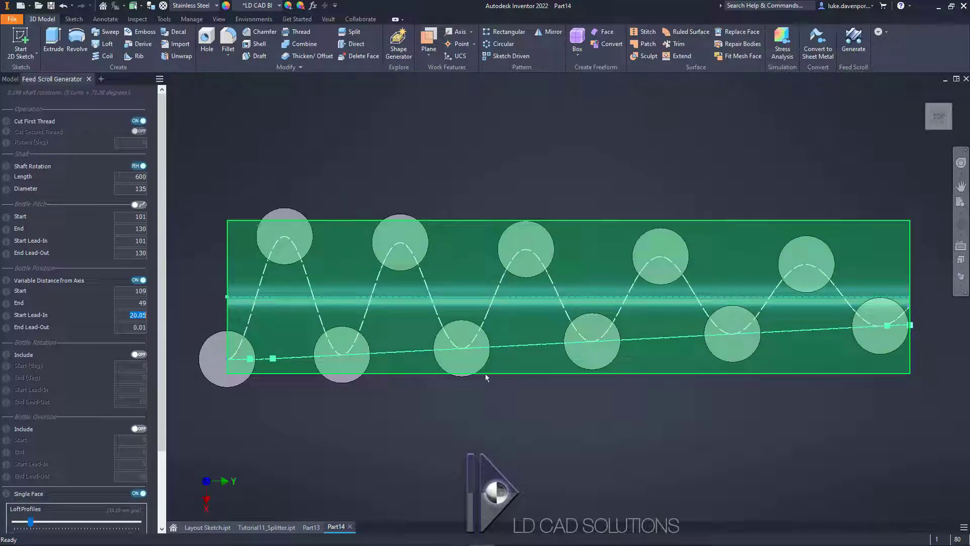
{"action": "left_click", "coordinate": [212, 527]}
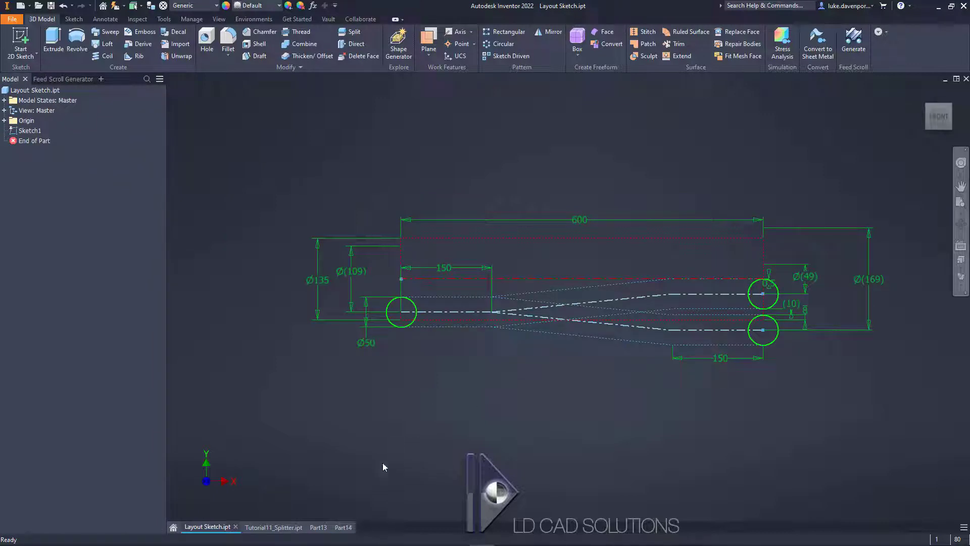
{"action": "left_click", "coordinate": [343, 527]}
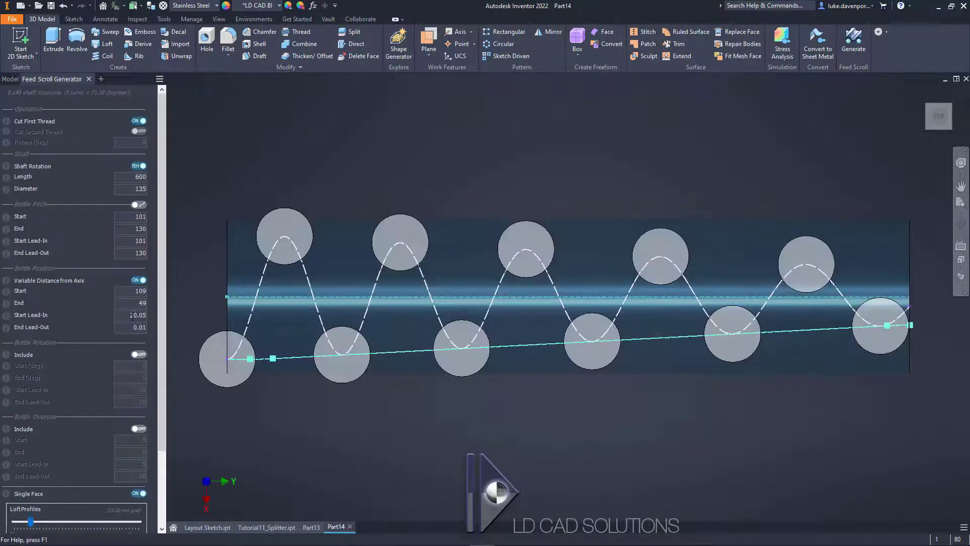
{"action": "left_click", "coordinate": [132, 314]}
{"action": "type", "text": "150"}
{"action": "left_click", "coordinate": [132, 328]}
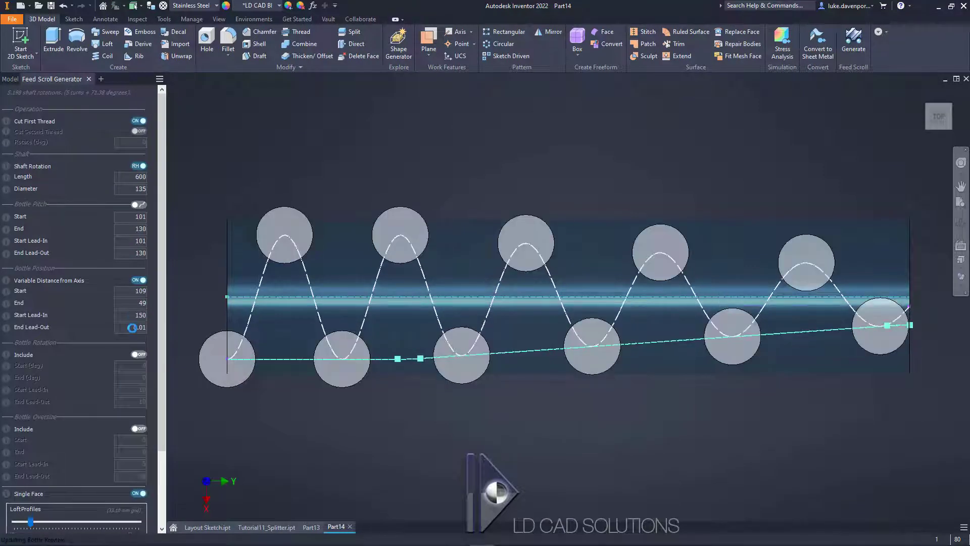
{"action": "type", "text": "150"}
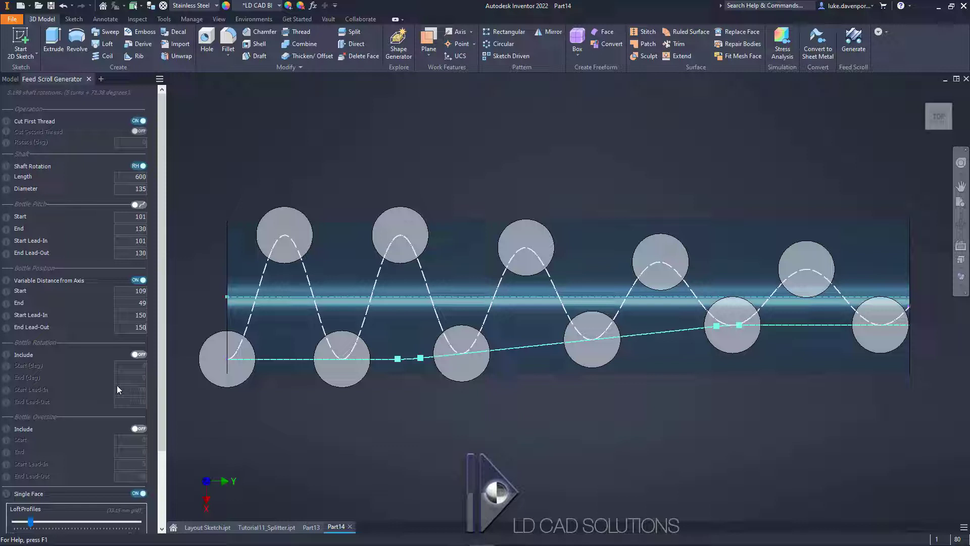
Step: Include a bottle oversize of 8 mm at the start and 1 mm at the end, with a 450 mm end lead-out
{"action": "left_click", "coordinate": [141, 429]}
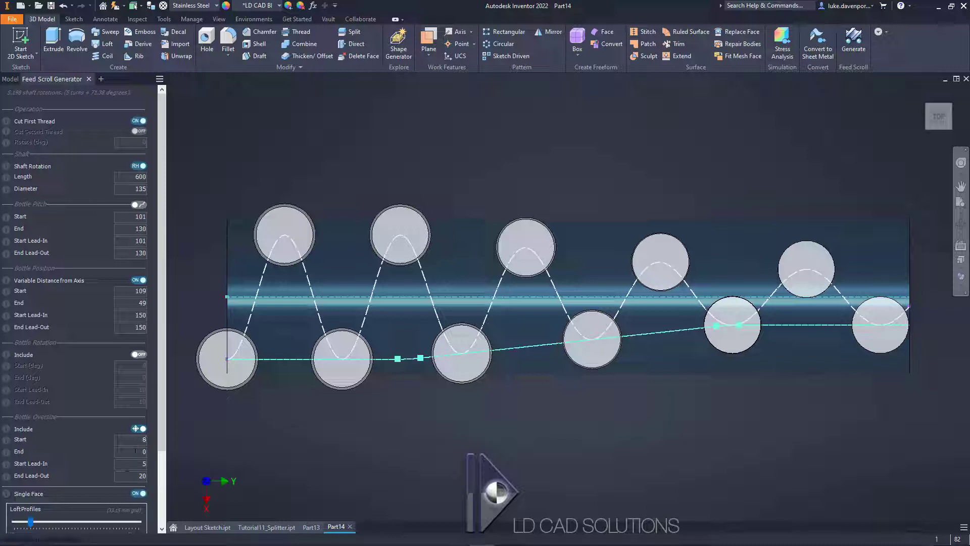
{"action": "key", "text": "BackSpace"}
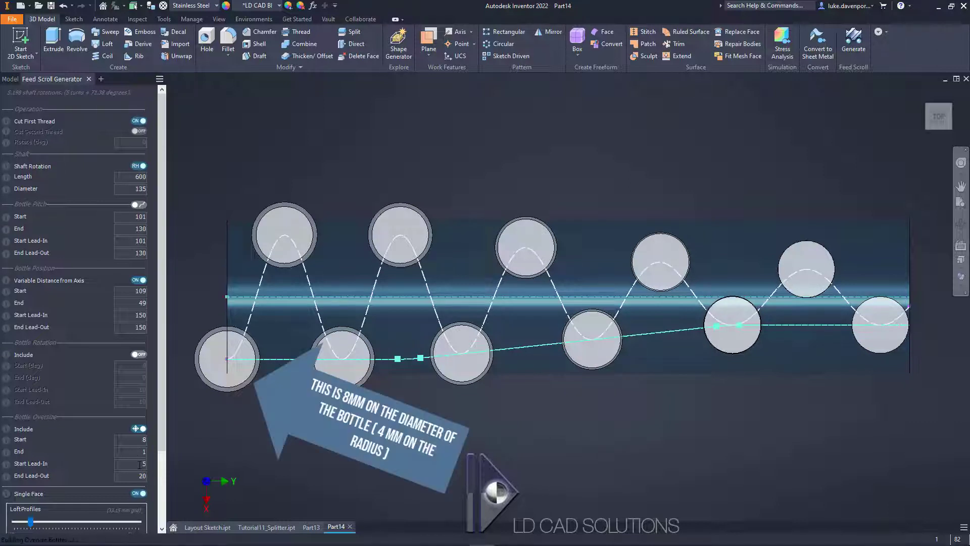
{"action": "double_click", "coordinate": [140, 465]}
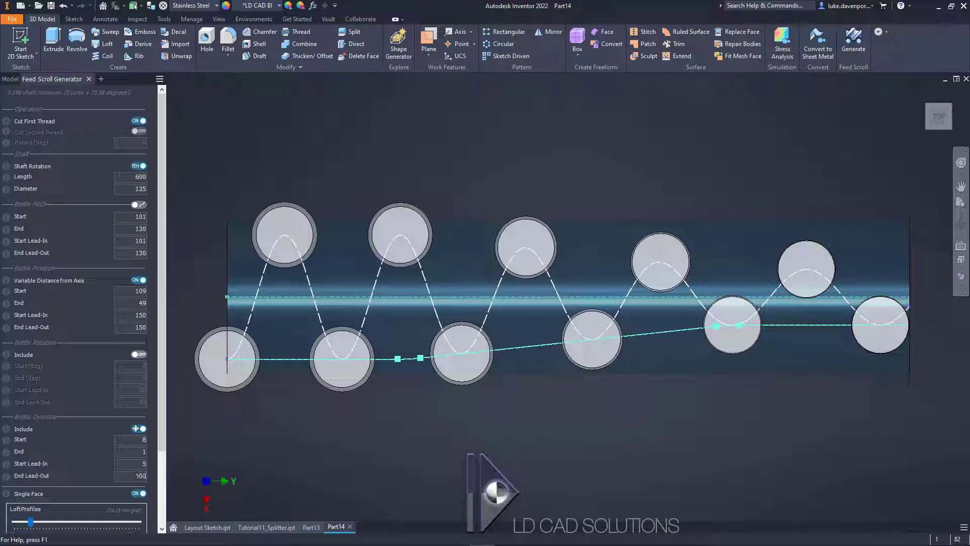
{"action": "left_click", "coordinate": [136, 463]}
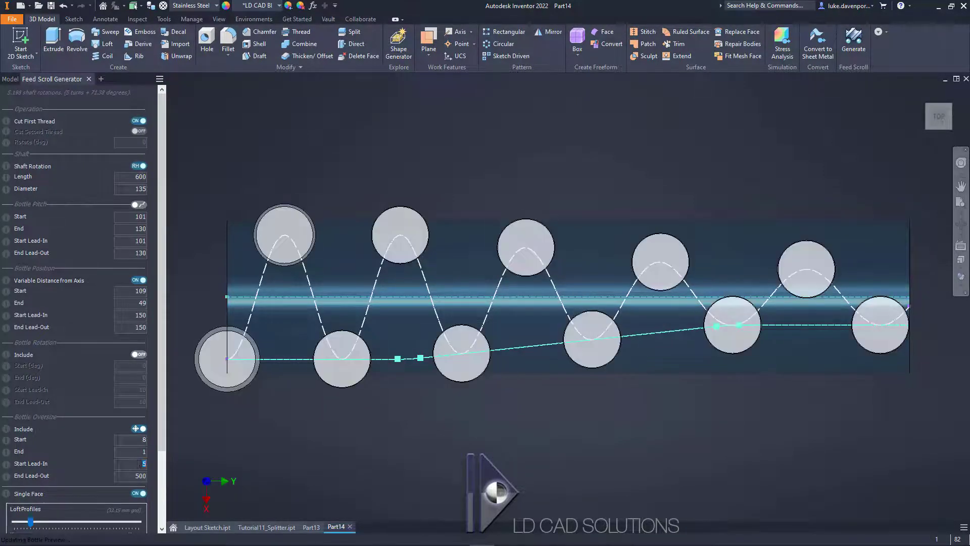
{"action": "type", "text": "45"}
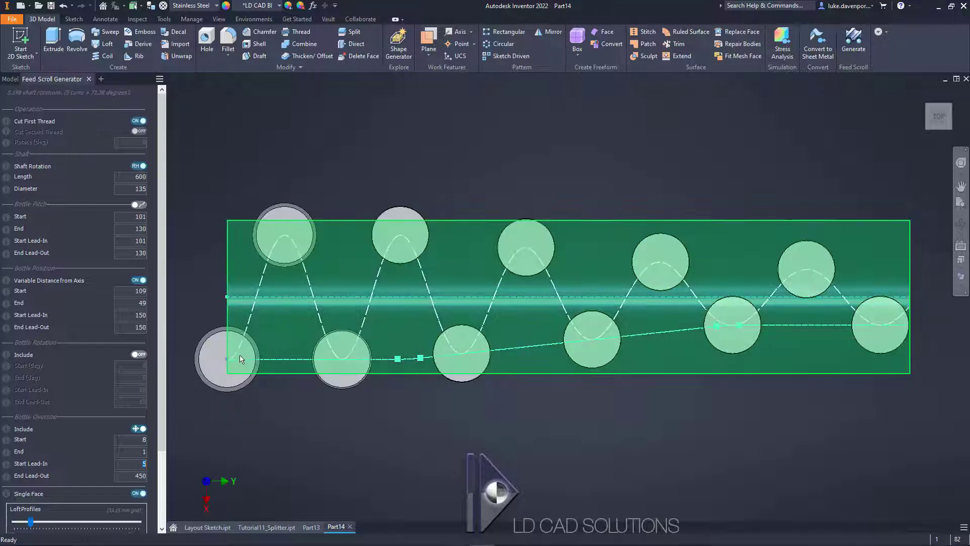
{"action": "scroll", "coordinate": [210, 392], "scroll_direction": "up", "scroll_amount": 6}
{"action": "middle_click_drag", "start_coordinate": [274, 410], "coordinate": [329, 436]}
{"action": "scroll", "coordinate": [789, 347], "scroll_direction": "down", "scroll_amount": 5}
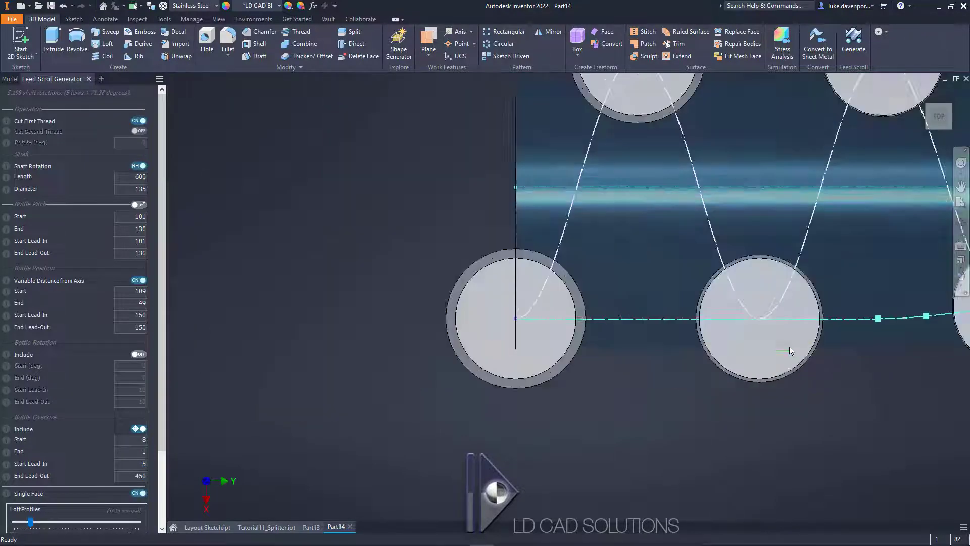
{"action": "scroll", "coordinate": [828, 391], "scroll_direction": "down", "scroll_amount": 2}
{"action": "scroll", "coordinate": [710, 383], "scroll_direction": "up", "scroll_amount": 8}
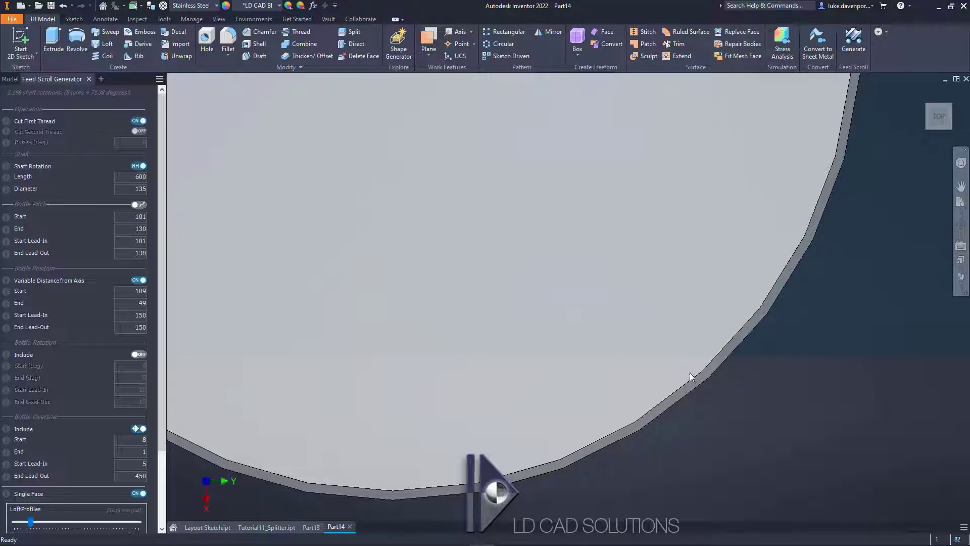
Step: Set the loft profiles slightly above the minimum and the loft rails to the minimum for the inner thread
{"action": "scroll", "coordinate": [691, 376], "scroll_direction": "down", "scroll_amount": 7}
{"action": "scroll", "coordinate": [764, 425], "scroll_direction": "down", "scroll_amount": 5}
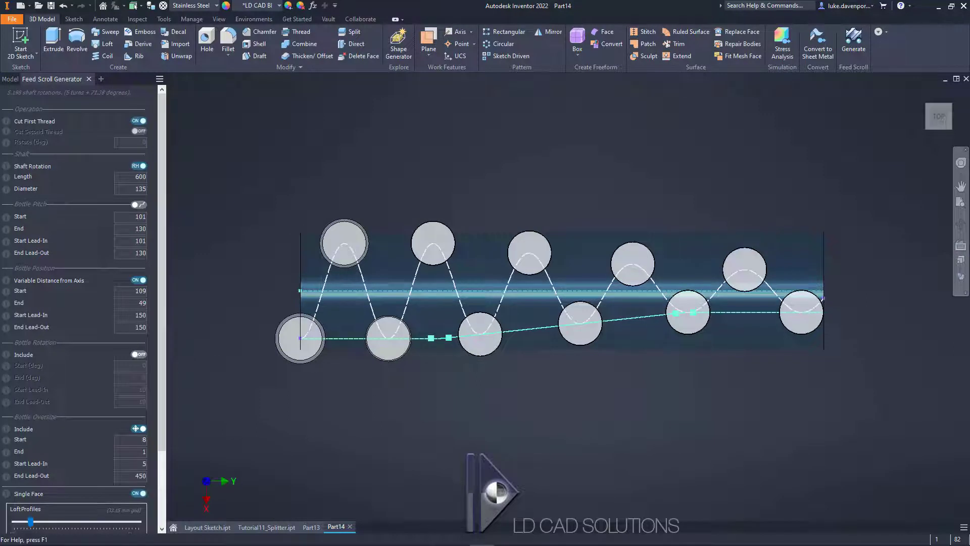
{"action": "scroll", "coordinate": [161, 354], "scroll_direction": "down", "scroll_amount": 3}
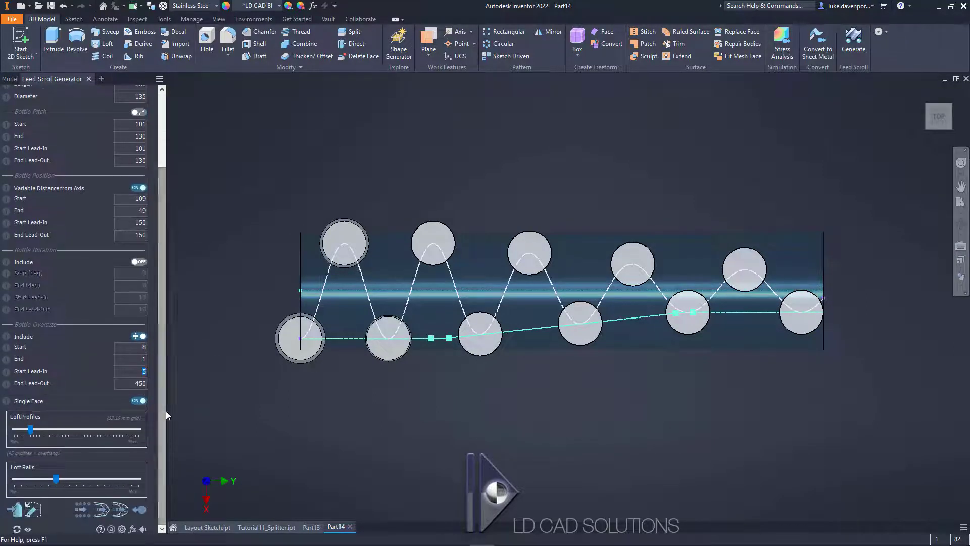
{"action": "left_click_drag", "start_coordinate": [166, 410], "coordinate": [180, 411]}
{"action": "scroll", "coordinate": [108, 437], "scroll_direction": "down", "scroll_amount": 2}
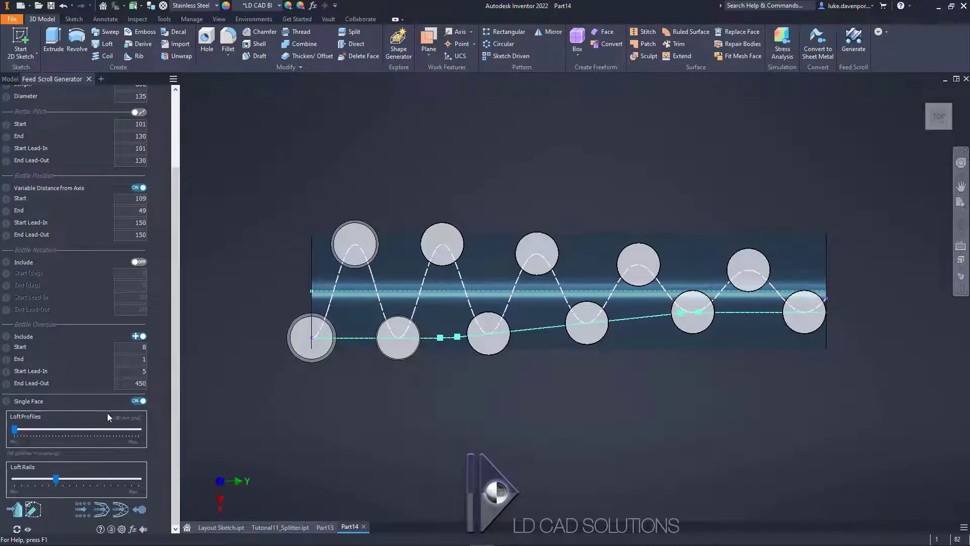
{"action": "mouse_move", "coordinate": [143, 403]}
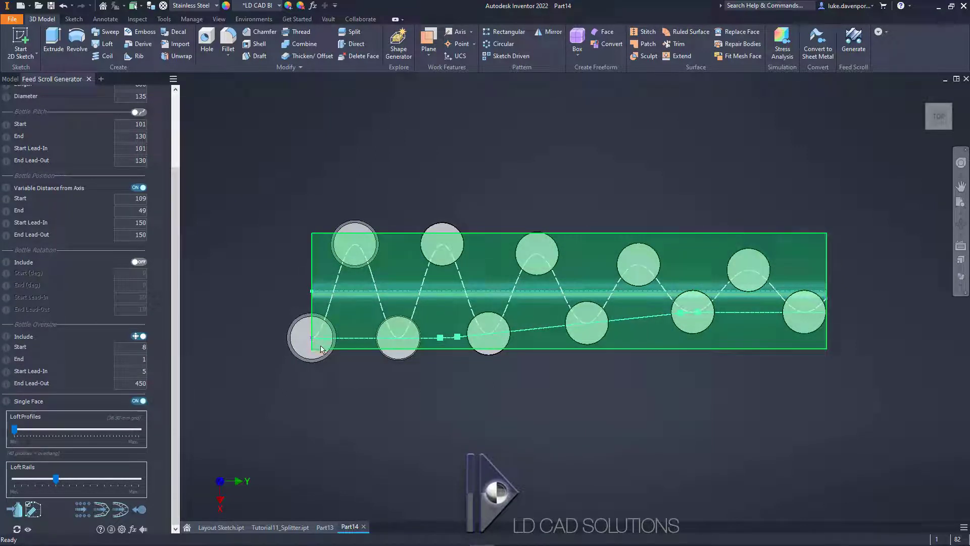
{"action": "left_click_drag", "start_coordinate": [16, 429], "coordinate": [40, 434]}
{"action": "left_click_drag", "start_coordinate": [56, 479], "coordinate": [6, 483]}
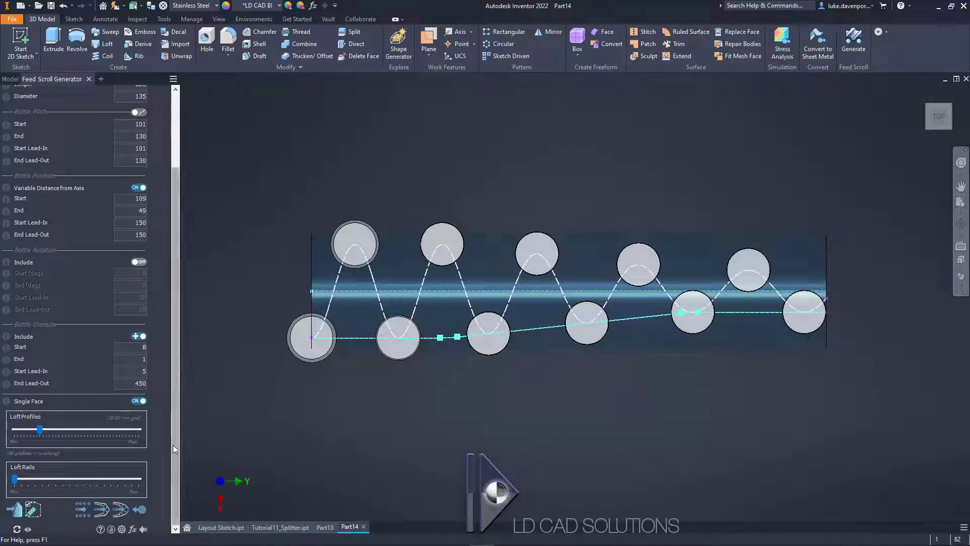
Step: Check the generator settings and save the part as RH_Splitter in the CAD folder of TUTORIAL 11 - SPLITTER SHAFT
{"action": "left_click_drag", "start_coordinate": [174, 368], "coordinate": [172, 271]}
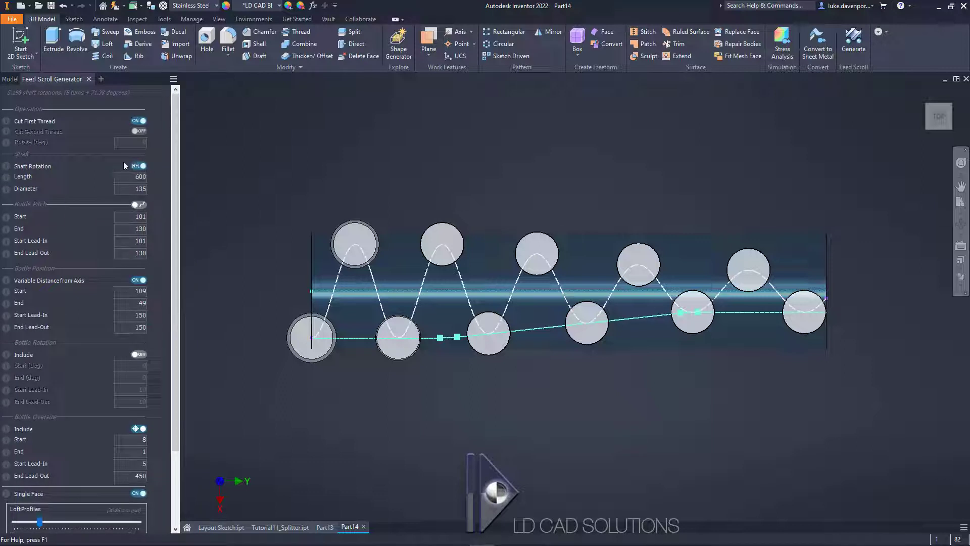
{"action": "left_click_drag", "start_coordinate": [175, 162], "coordinate": [162, 255]}
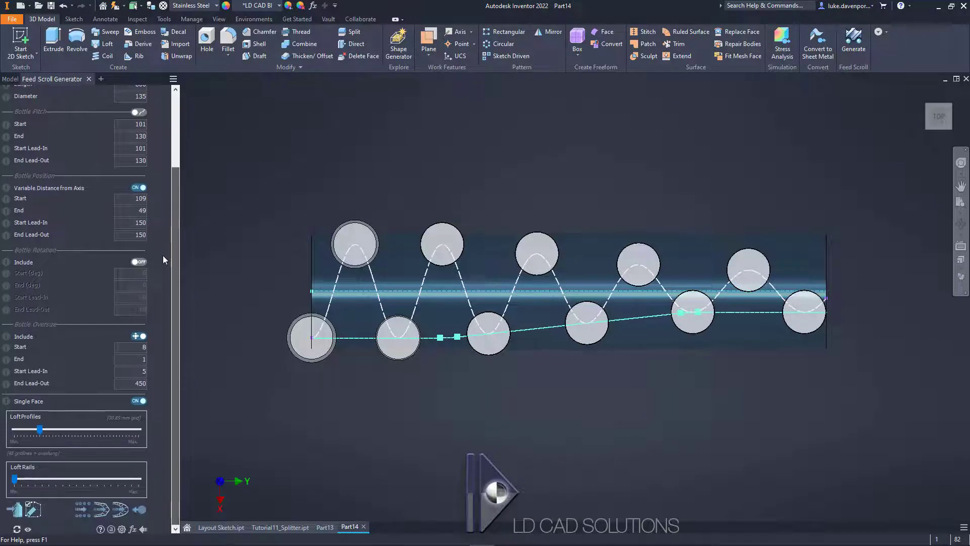
{"action": "key", "text": "ctrl+s"}
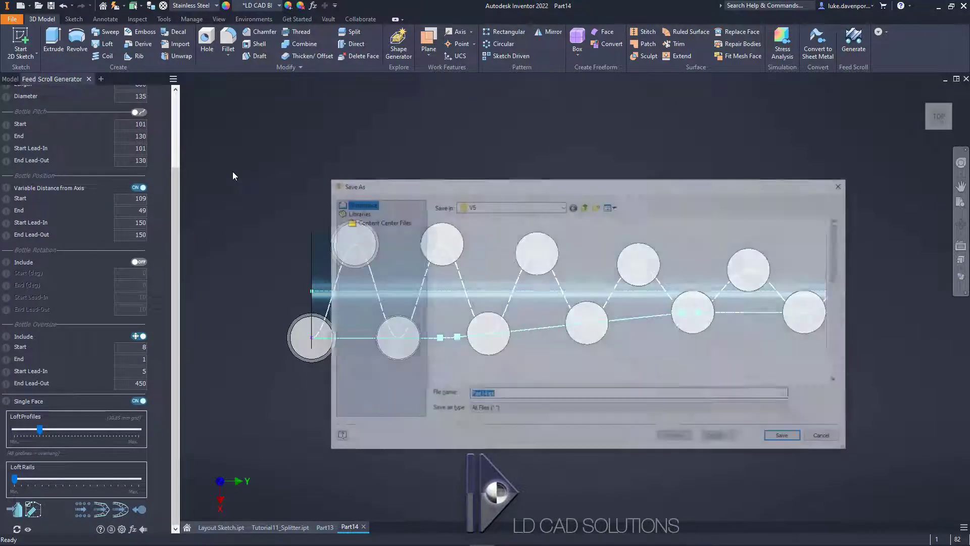
{"action": "double_click", "coordinate": [715, 336]}
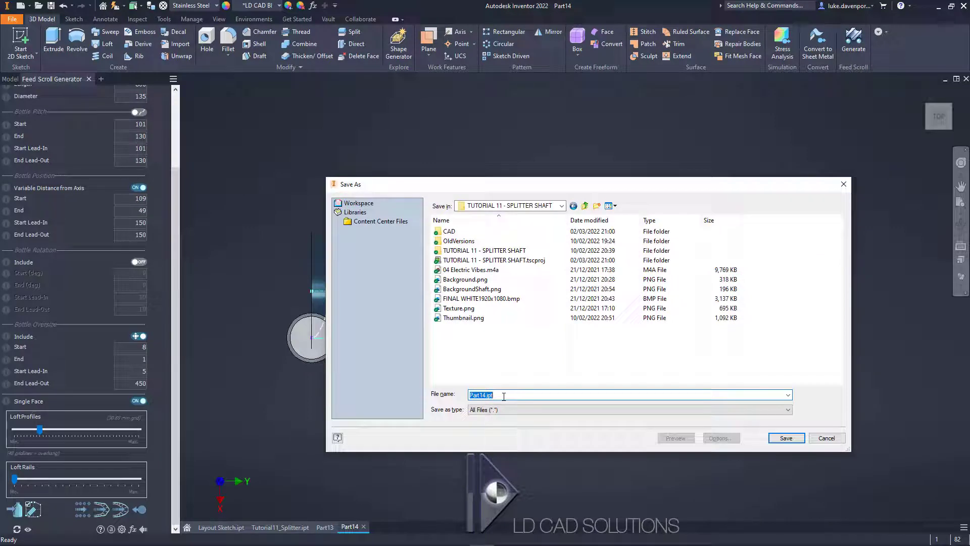
{"action": "double_click", "coordinate": [449, 231]}
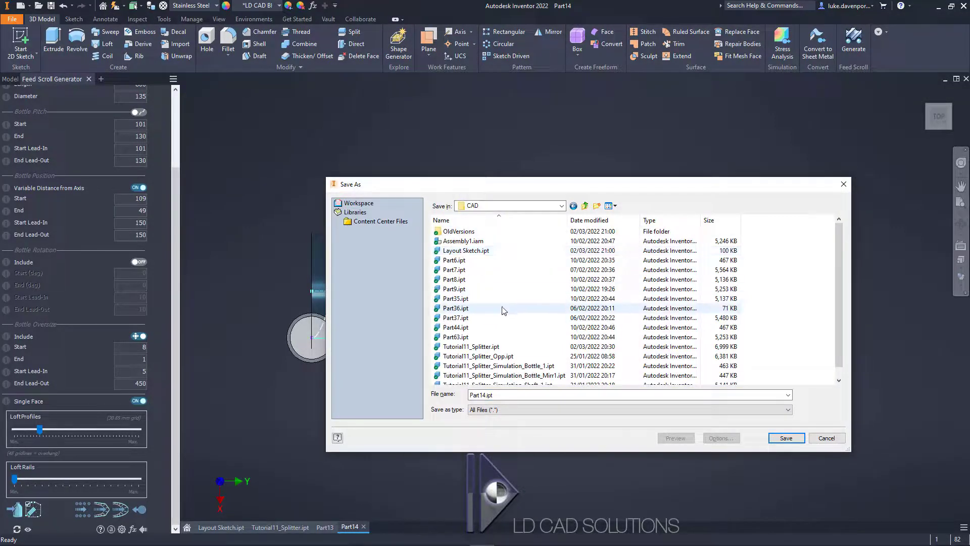
{"action": "triple_click", "coordinate": [508, 395]}
{"action": "type", "text": "RH"}
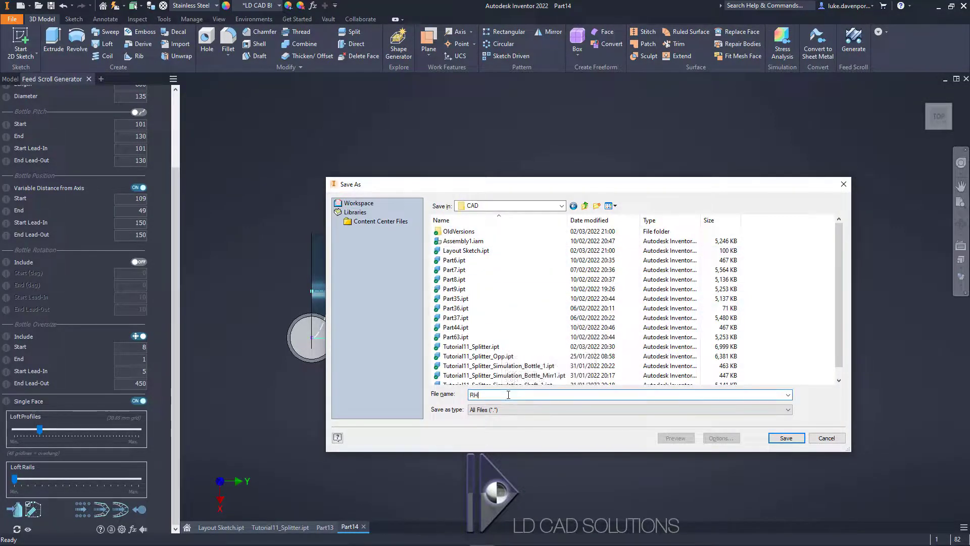
{"action": "type", "text": "_Splitter"}
{"action": "key", "text": "Return"}
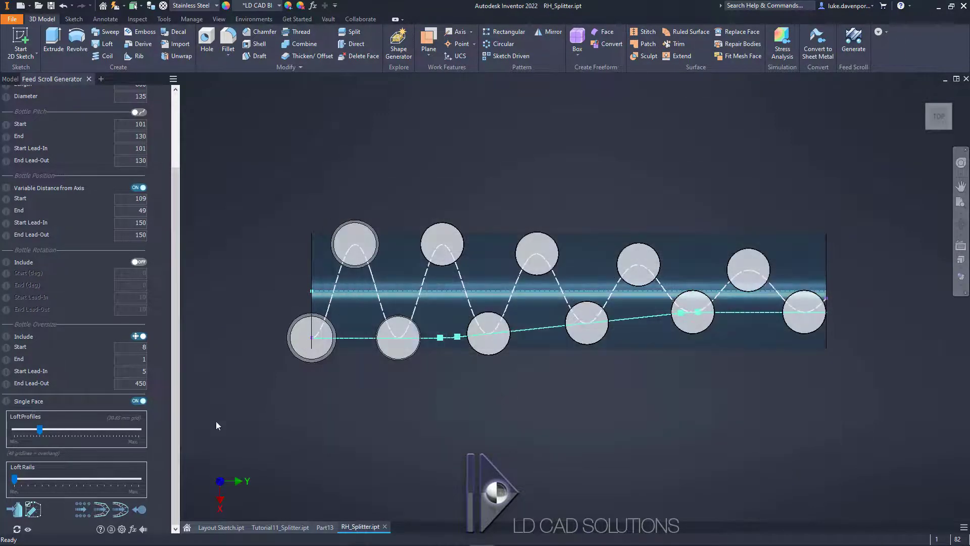
Step: Generate the first thread cut on the shaft and continue with another operation
{"action": "left_click", "coordinate": [121, 509]}
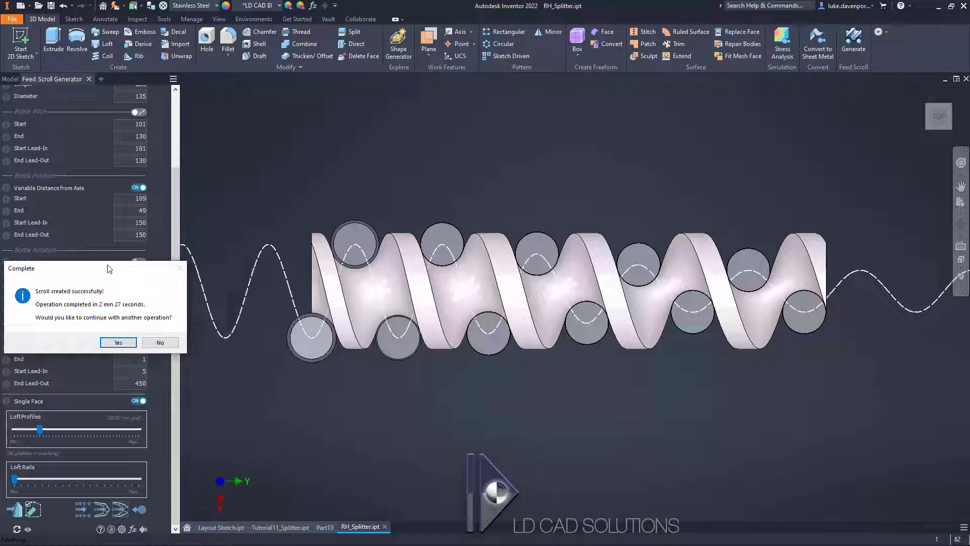
{"action": "left_click_drag", "start_coordinate": [112, 268], "coordinate": [459, 134]}
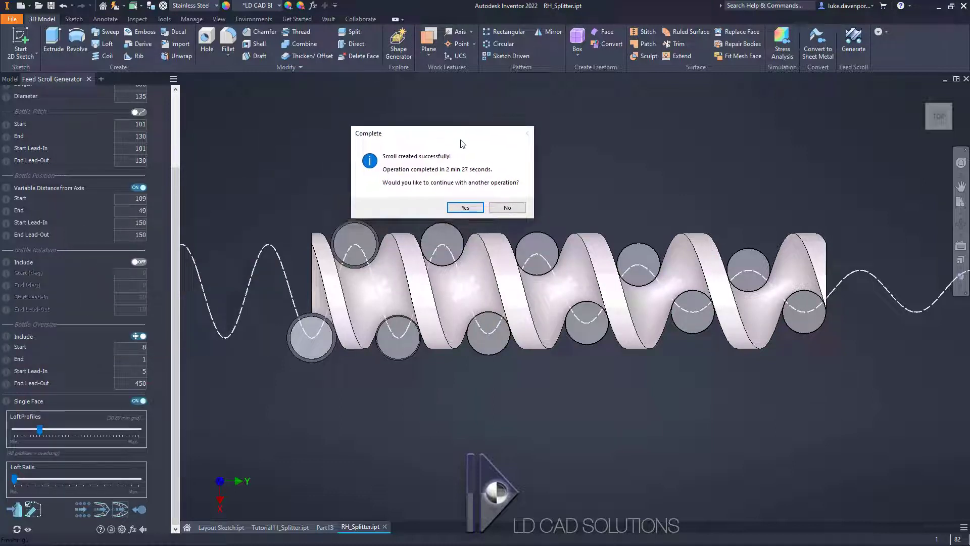
{"action": "left_click", "coordinate": [465, 207]}
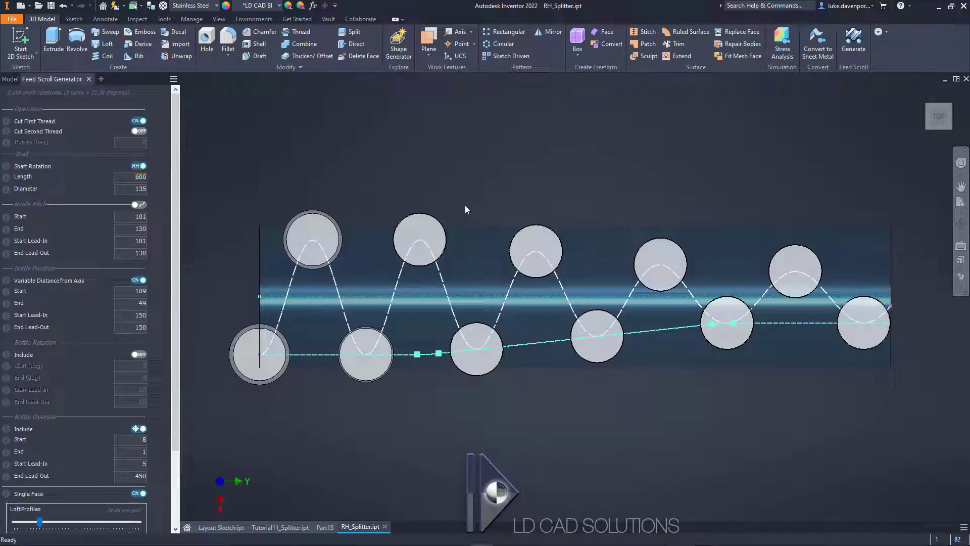
Step: Enable cutting the second thread, with the existing thread rotated by 180 degrees
{"action": "left_click", "coordinate": [137, 132]}
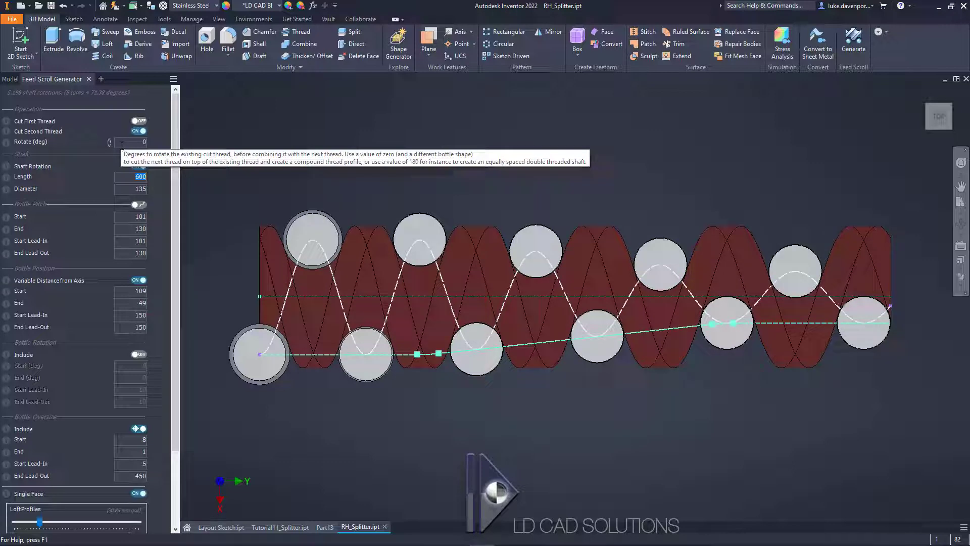
{"action": "left_click", "coordinate": [136, 142]}
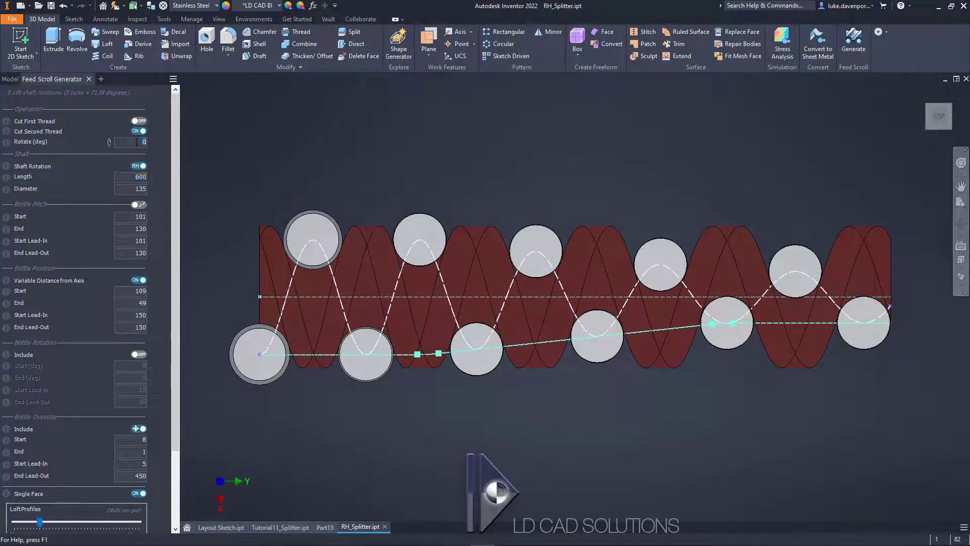
{"action": "left_click", "coordinate": [137, 177]}
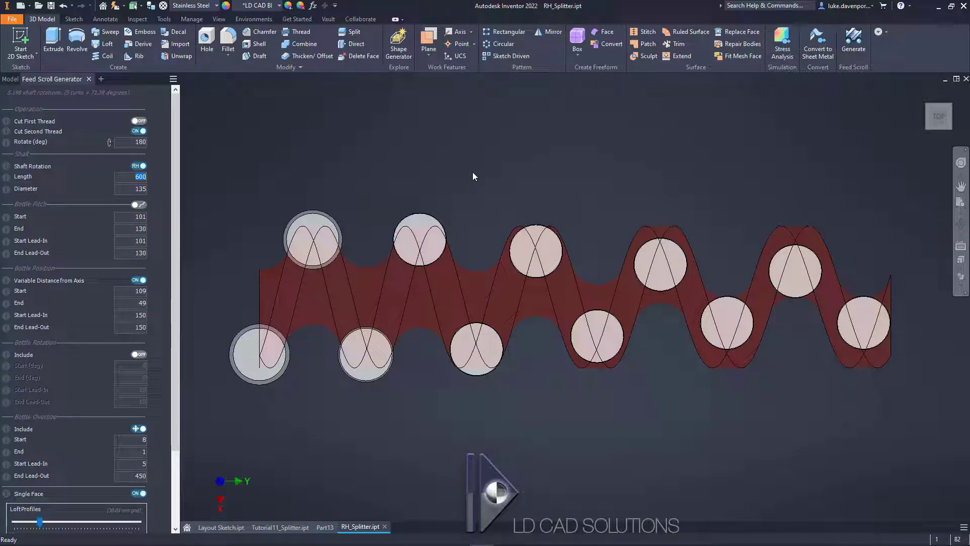
Step: Set the bottle position's end value to 169 mm, using the outer route's end dimension in the layout sketch
{"action": "left_click", "coordinate": [219, 526]}
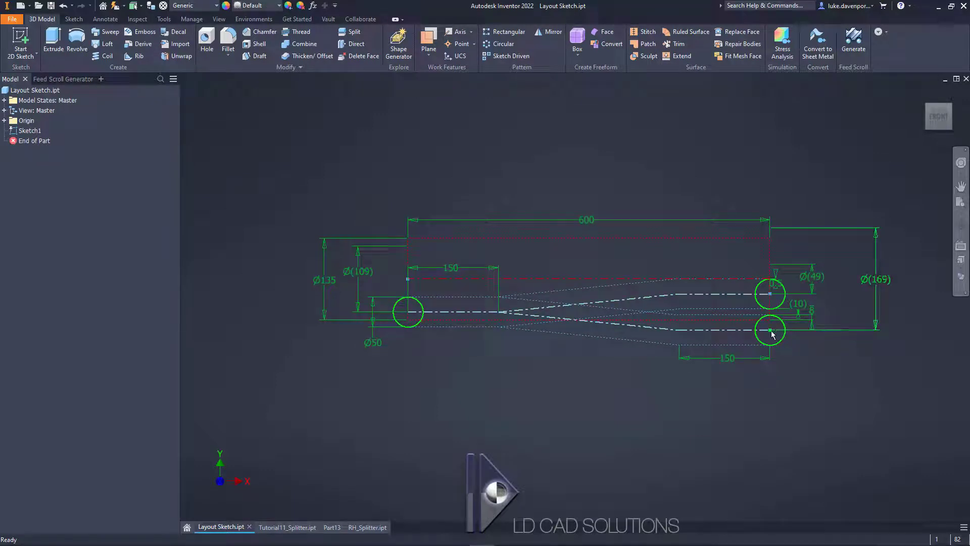
{"action": "left_click_drag", "start_coordinate": [874, 281], "coordinate": [855, 283]}
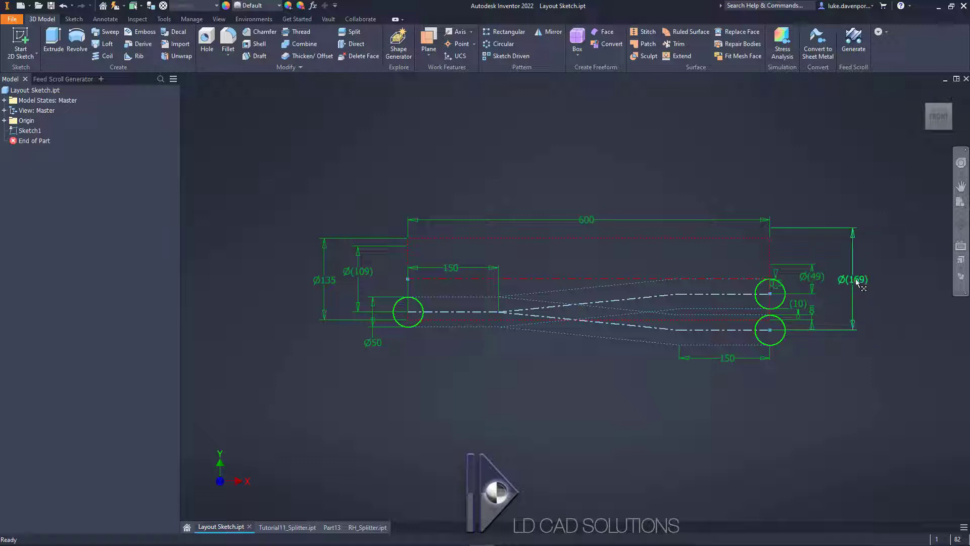
{"action": "scroll", "coordinate": [855, 283], "scroll_direction": "up", "scroll_amount": 3}
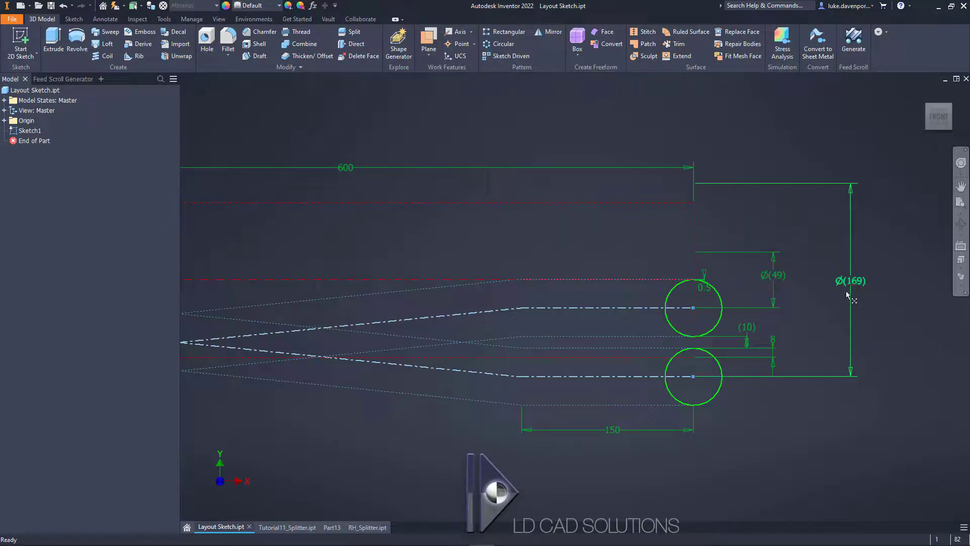
{"action": "left_click", "coordinate": [855, 282]}
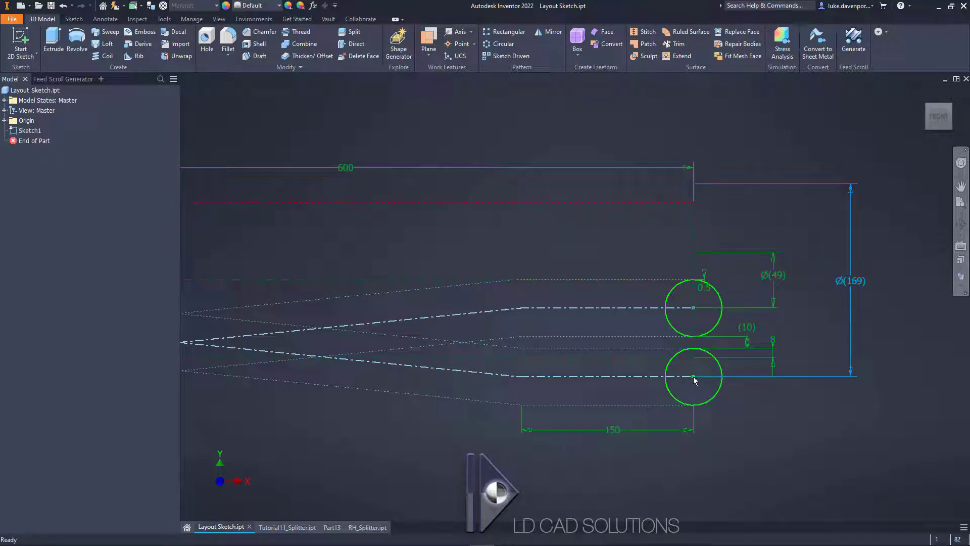
{"action": "left_click", "coordinate": [367, 526]}
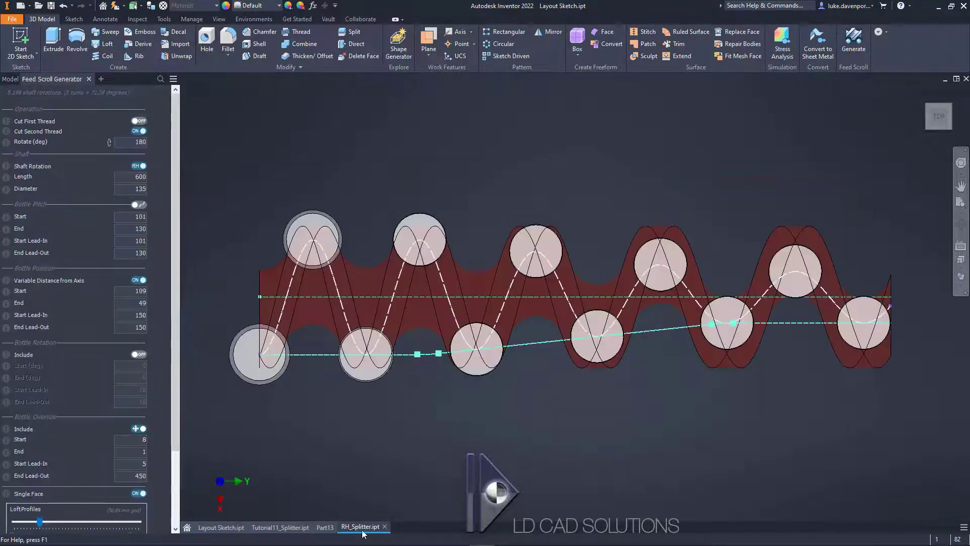
{"action": "left_click_drag", "start_coordinate": [473, 425], "coordinate": [472, 413]}
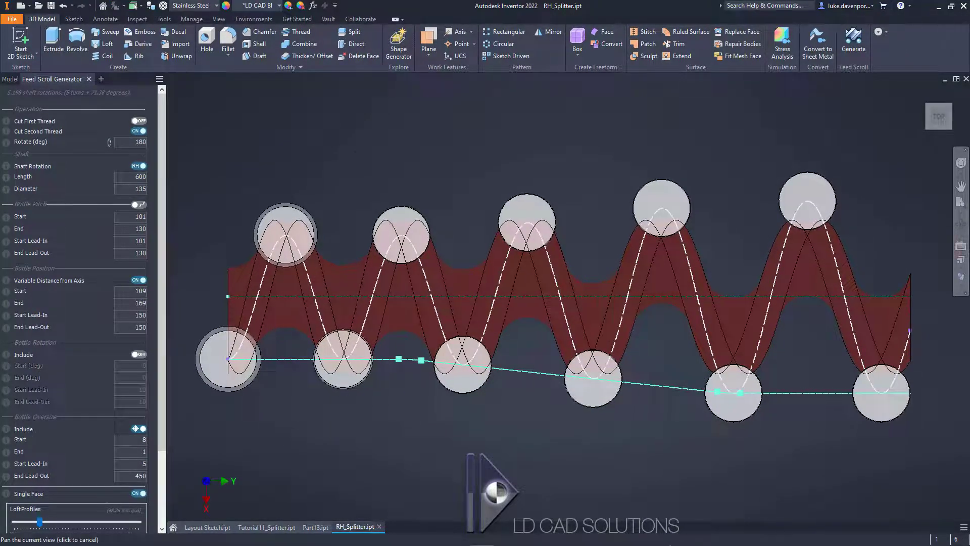
Step: Check the outer bottle route's preview, generate the second thread cut, and continue with another operation
{"action": "scroll", "coordinate": [353, 163], "scroll_direction": "up", "scroll_amount": 2}
{"action": "middle_click_drag", "start_coordinate": [353, 163], "coordinate": [352, 138]}
{"action": "scroll", "coordinate": [353, 139], "scroll_direction": "down", "scroll_amount": 3}
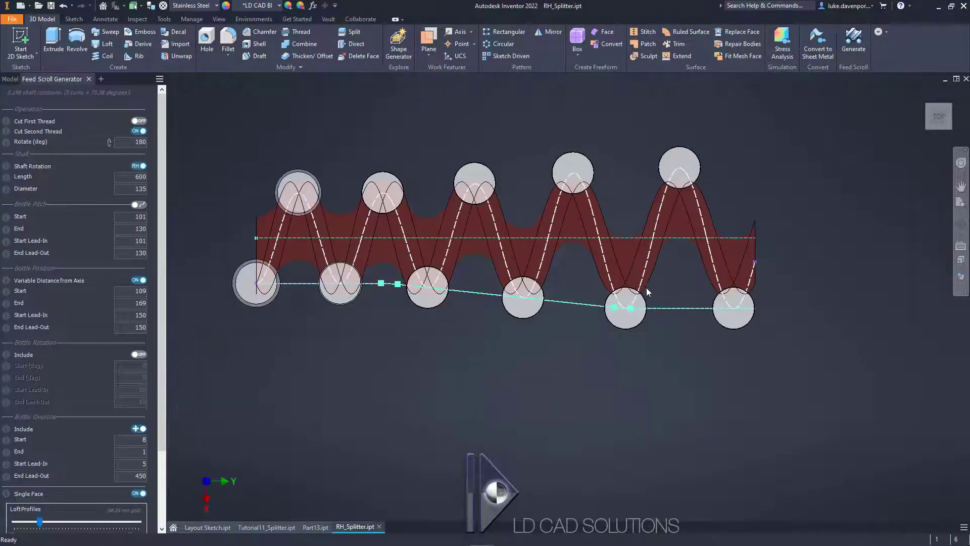
{"action": "scroll", "coordinate": [608, 299], "scroll_direction": "up", "scroll_amount": 4}
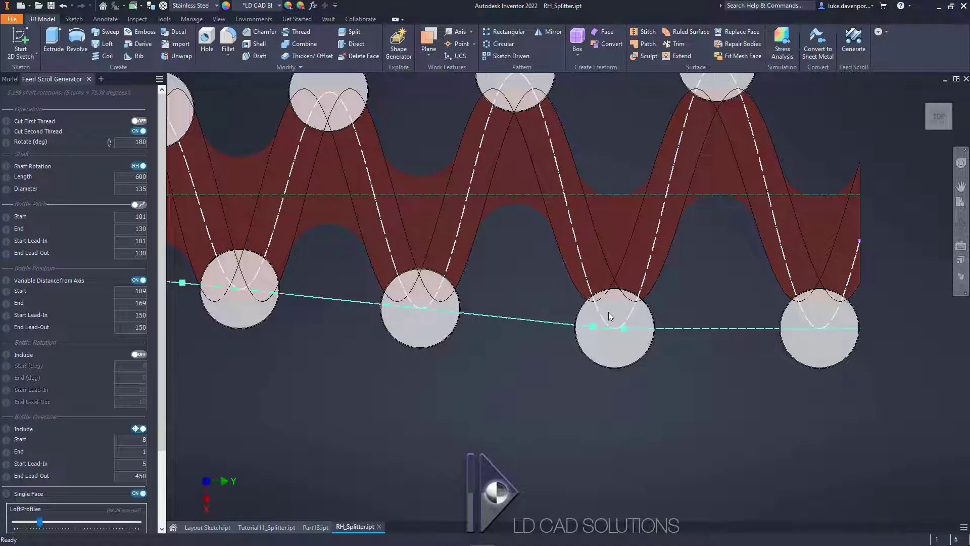
{"action": "middle_click_drag", "start_coordinate": [577, 361], "coordinate": [583, 383]}
{"action": "scroll", "coordinate": [628, 390], "scroll_direction": "down", "scroll_amount": 3}
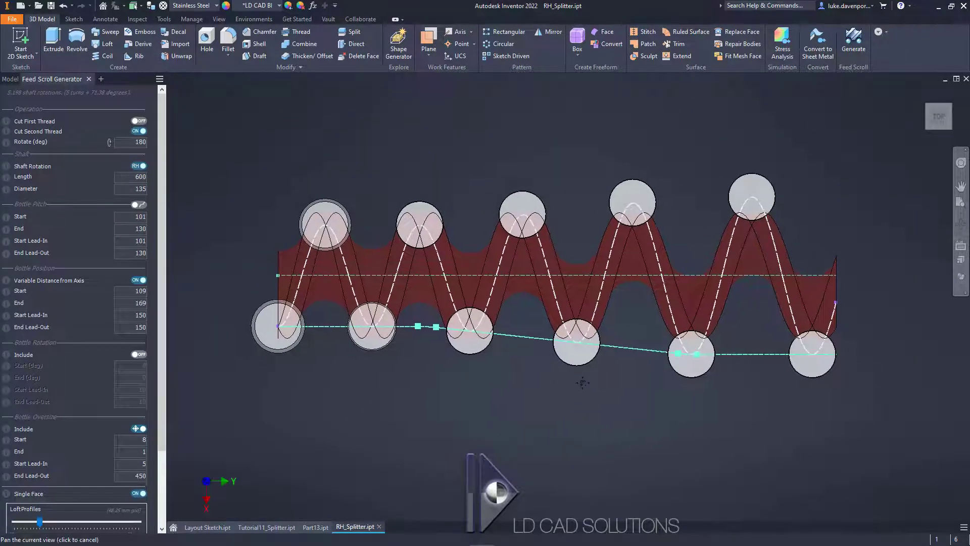
{"action": "left_click_drag", "start_coordinate": [160, 259], "coordinate": [160, 359]}
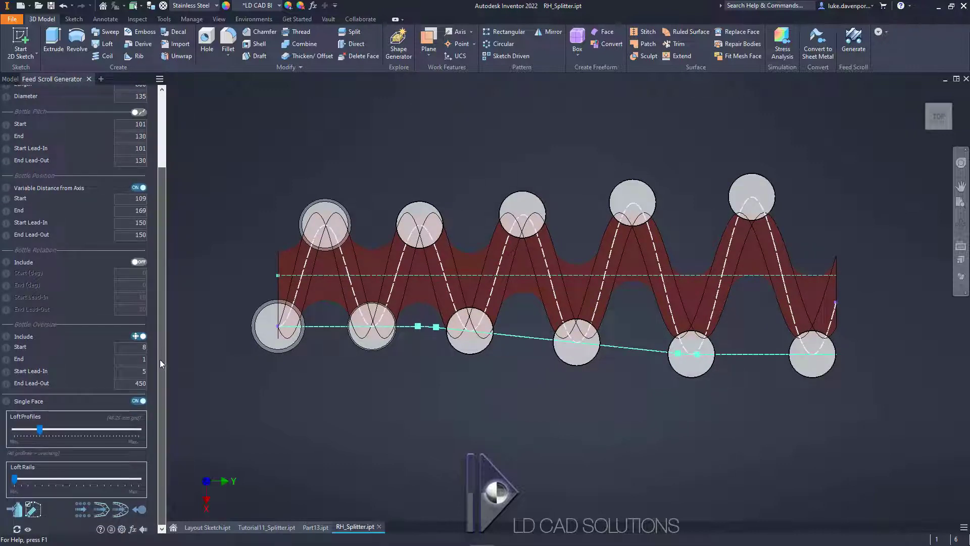
{"action": "left_click", "coordinate": [123, 511]}
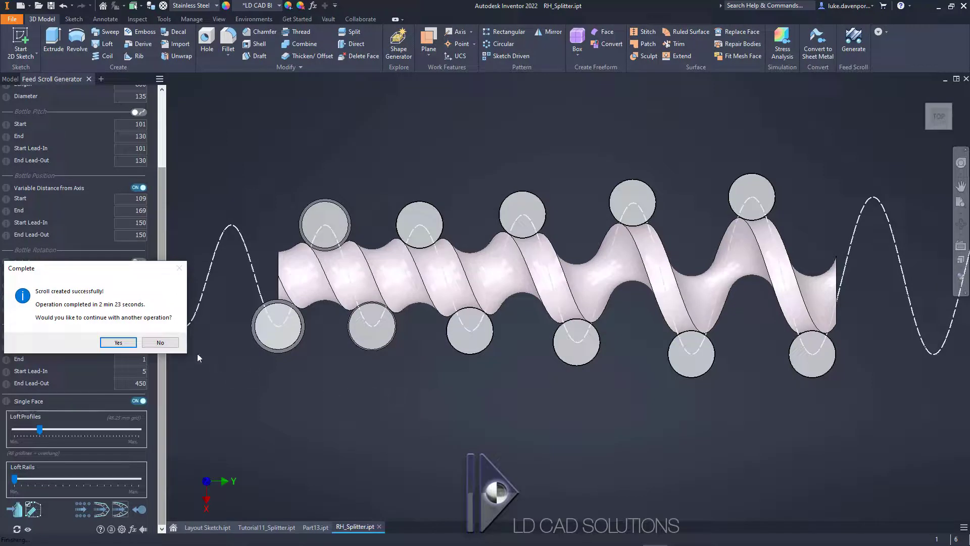
{"action": "left_click_drag", "start_coordinate": [118, 268], "coordinate": [488, 129]}
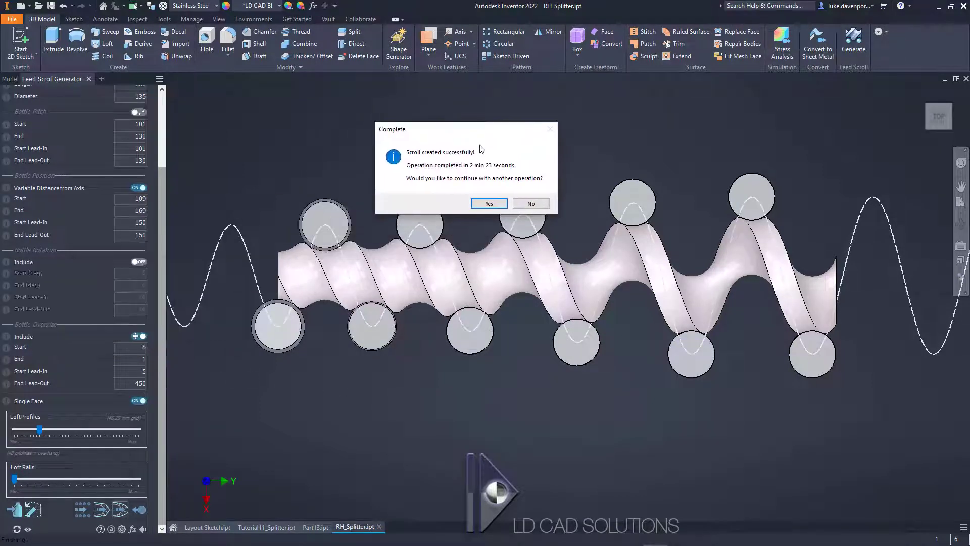
{"action": "left_click", "coordinate": [489, 204]}
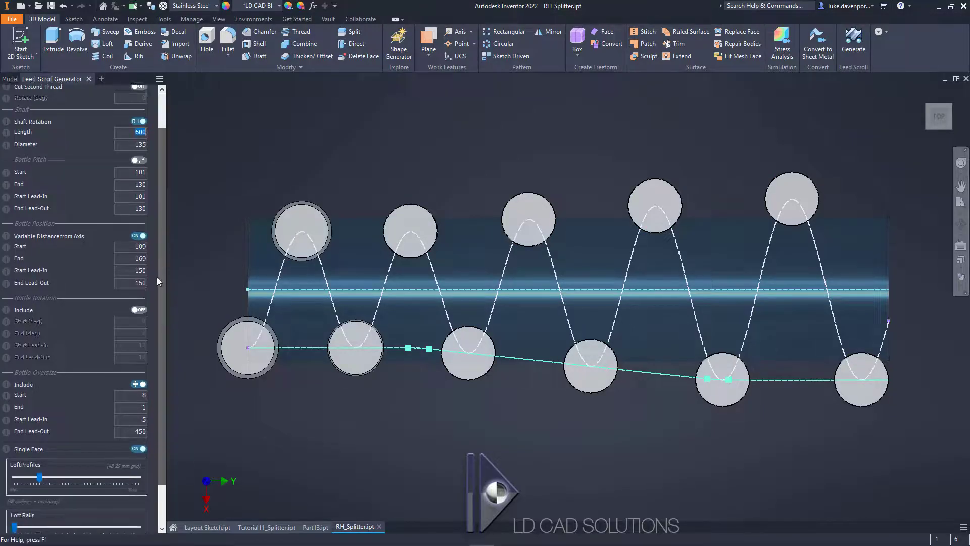
Step: Simulate the double-thread scroll and examine the bottles' fit and clearance against the inner and outer threads
{"action": "scroll", "coordinate": [157, 276], "scroll_direction": "down", "scroll_amount": 2}
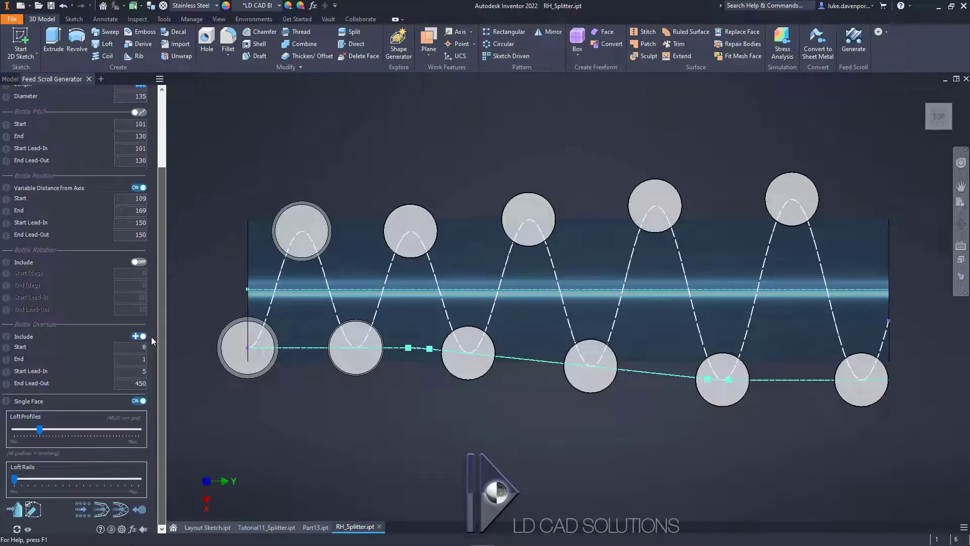
{"action": "left_click", "coordinate": [83, 509]}
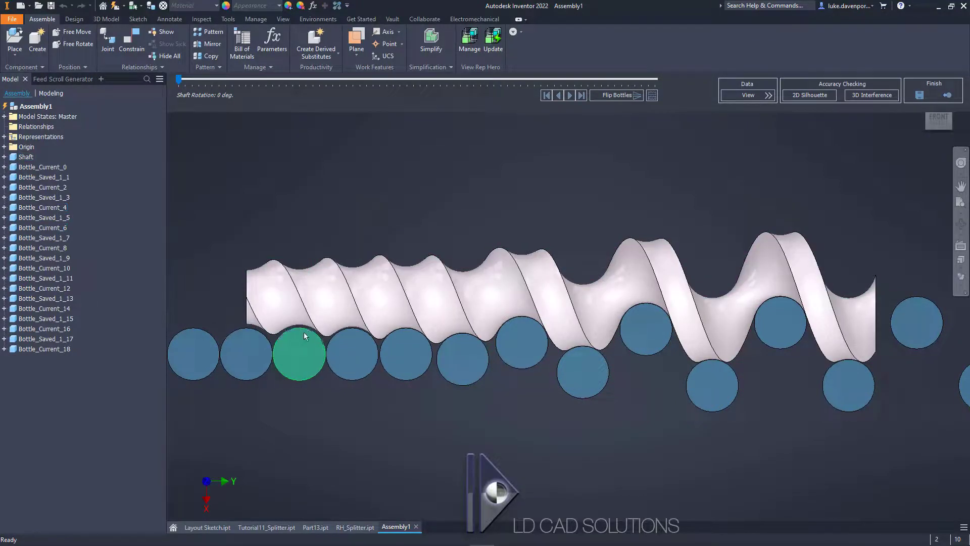
{"action": "scroll", "coordinate": [522, 315], "scroll_direction": "up", "scroll_amount": 5}
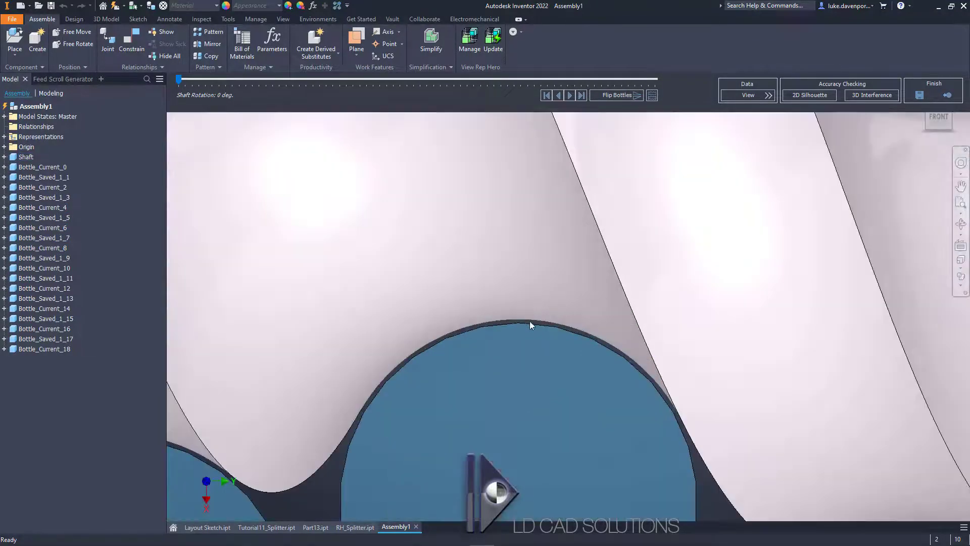
{"action": "scroll", "coordinate": [537, 327], "scroll_direction": "down", "scroll_amount": 3}
{"action": "middle_click_drag", "start_coordinate": [824, 353], "coordinate": [502, 338]}
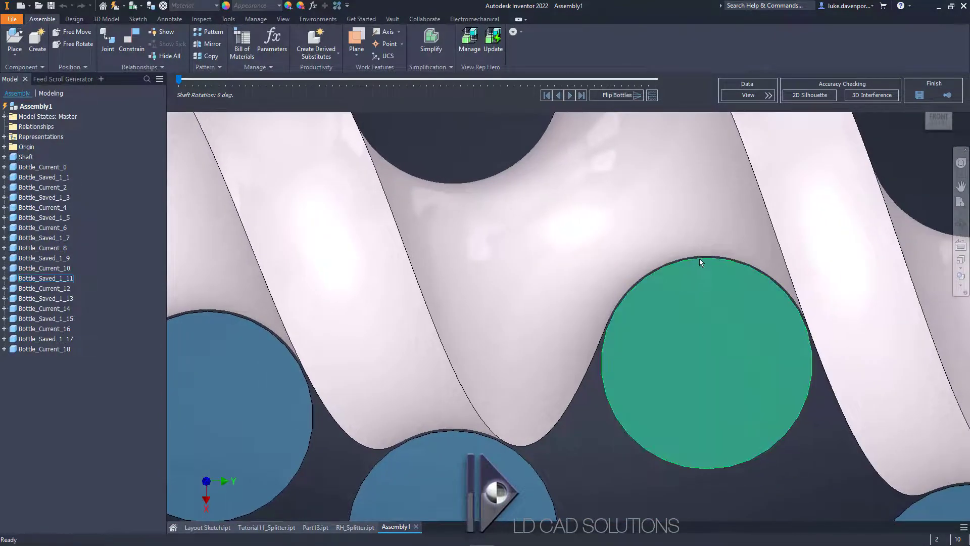
{"action": "scroll", "coordinate": [702, 261], "scroll_direction": "up", "scroll_amount": 2}
{"action": "scroll", "coordinate": [707, 269], "scroll_direction": "down", "scroll_amount": 6}
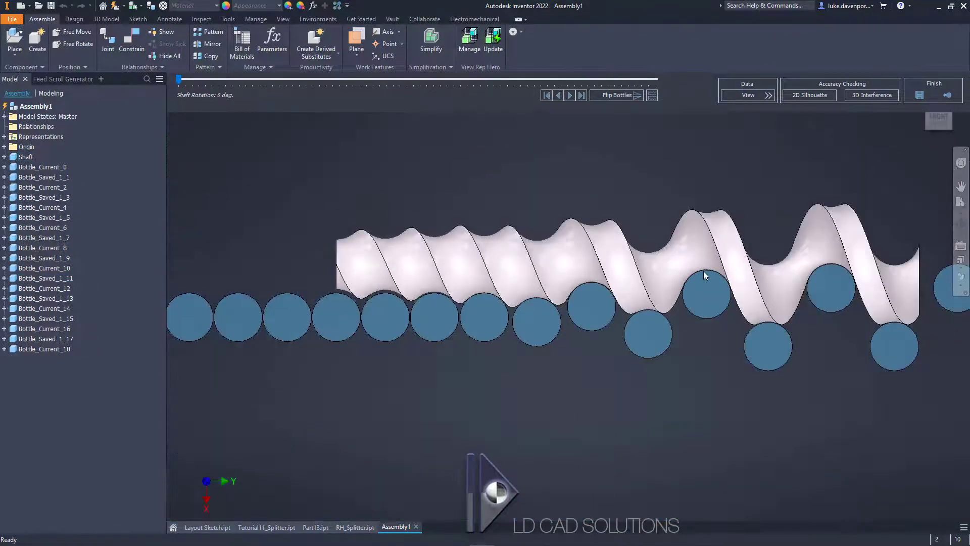
{"action": "middle_click_drag", "start_coordinate": [703, 270], "coordinate": [632, 286]}
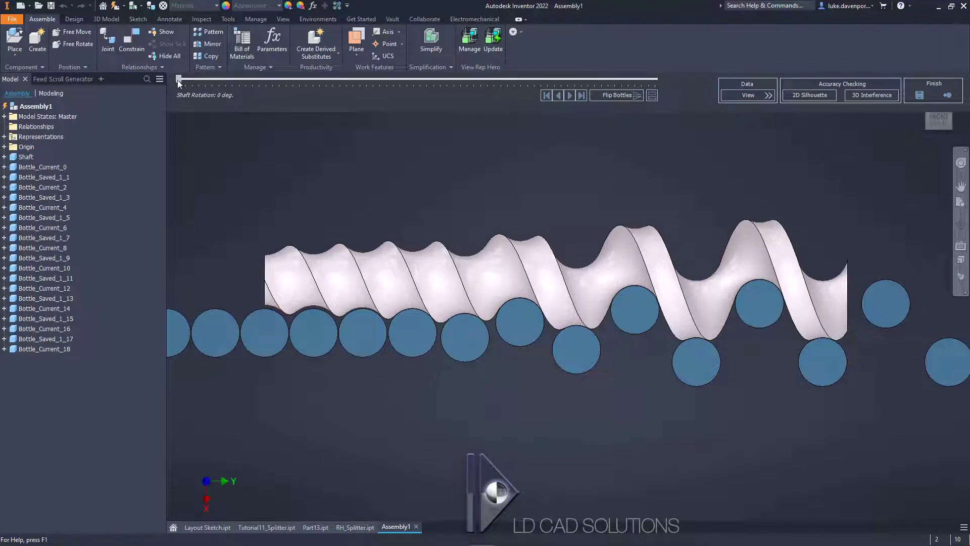
Step: Advance the simulated shaft rotation to about 265 degrees to check the bottle movement, and return to the scroll part
{"action": "left_click_drag", "start_coordinate": [178, 79], "coordinate": [531, 98]}
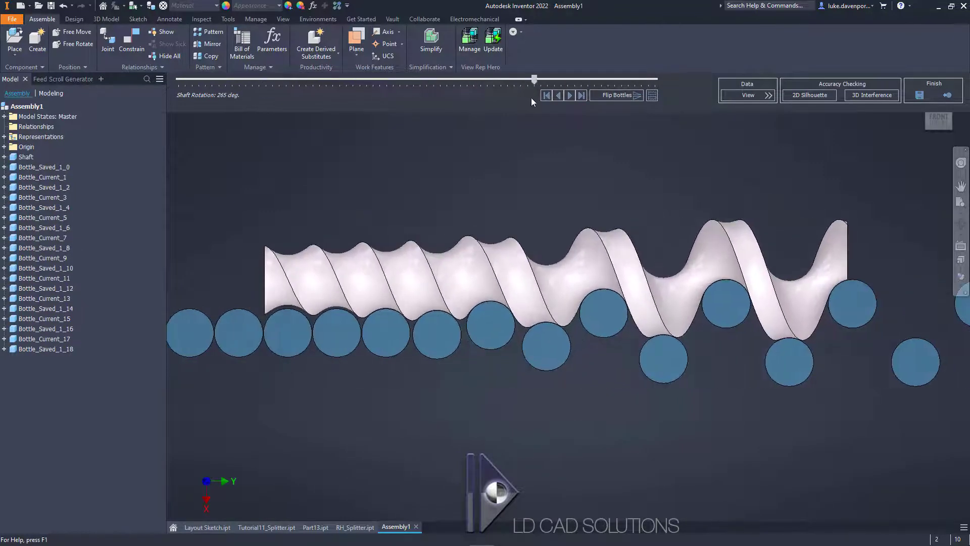
{"action": "left_click", "coordinate": [946, 96]}
{"action": "middle_click_drag", "start_coordinate": [487, 153], "coordinate": [503, 164]}
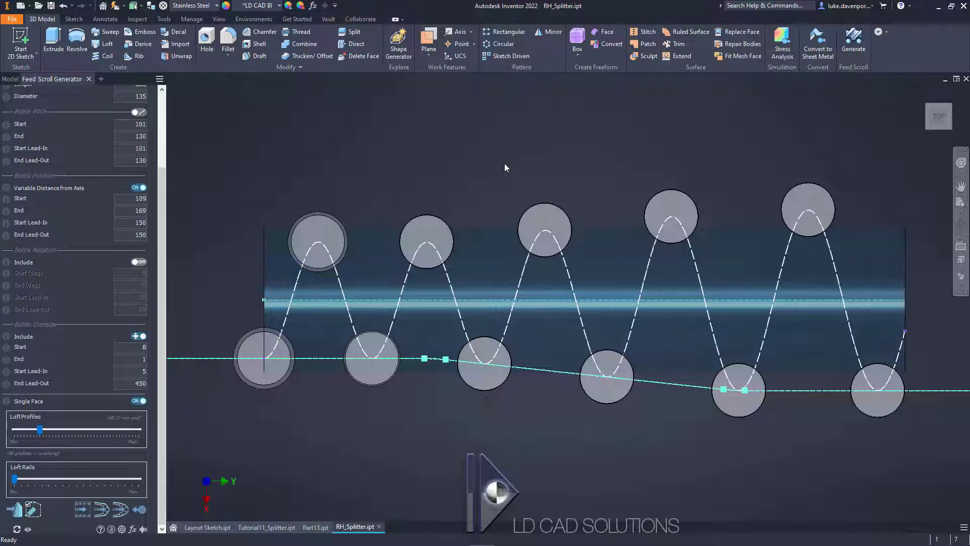
{"action": "middle_click_drag", "start_coordinate": [505, 165], "coordinate": [498, 165]}
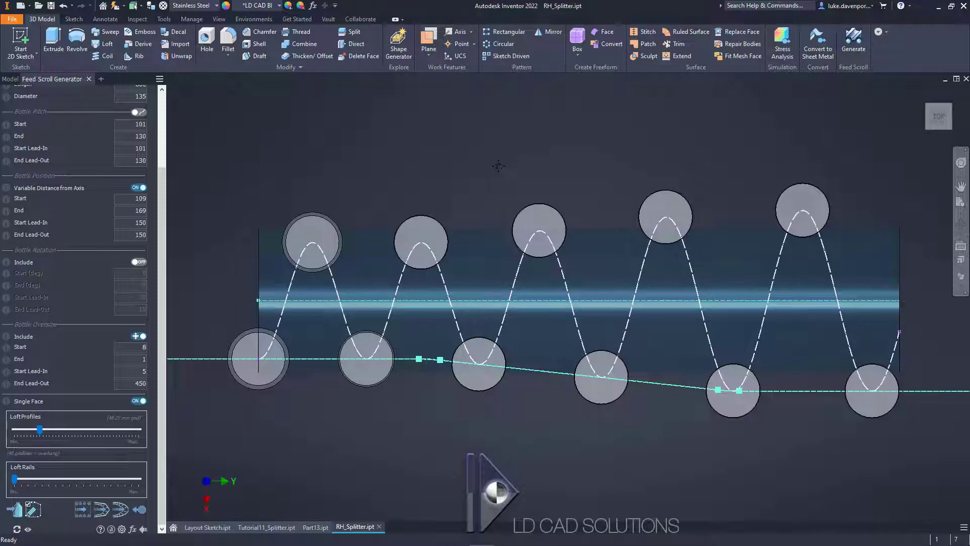
Step: Finish the right-hand scroll in the generator and save a copy of the part as LH_Splitter.ipt
{"action": "left_click", "coordinate": [142, 513]}
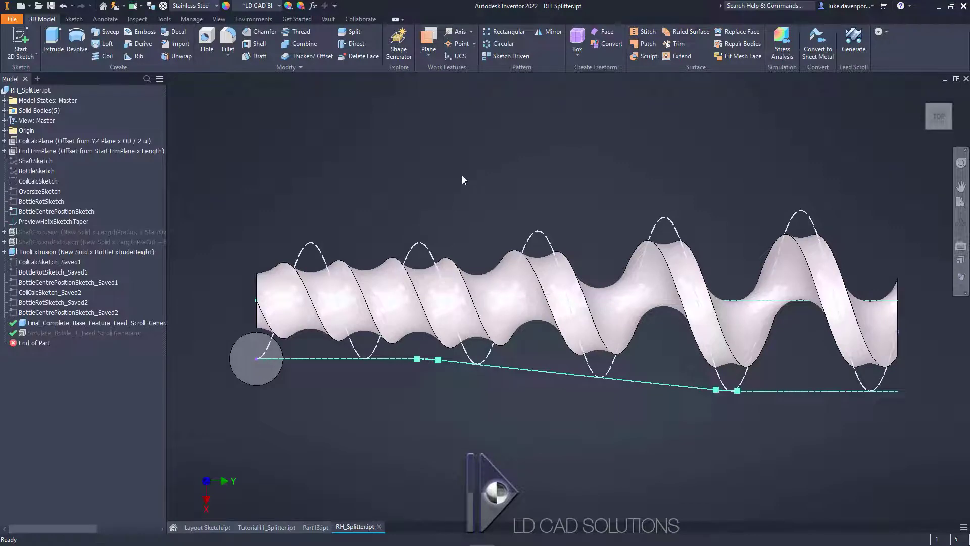
{"action": "left_click", "coordinate": [12, 19]}
{"action": "left_click", "coordinate": [34, 126]}
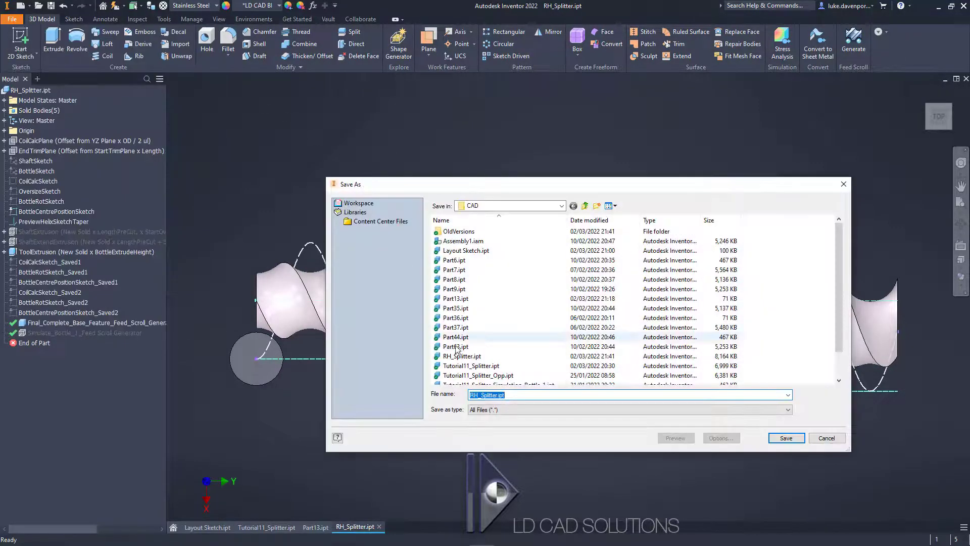
{"action": "scroll", "coordinate": [480, 374], "scroll_direction": "down", "scroll_amount": 1}
{"action": "left_click", "coordinate": [462, 327]}
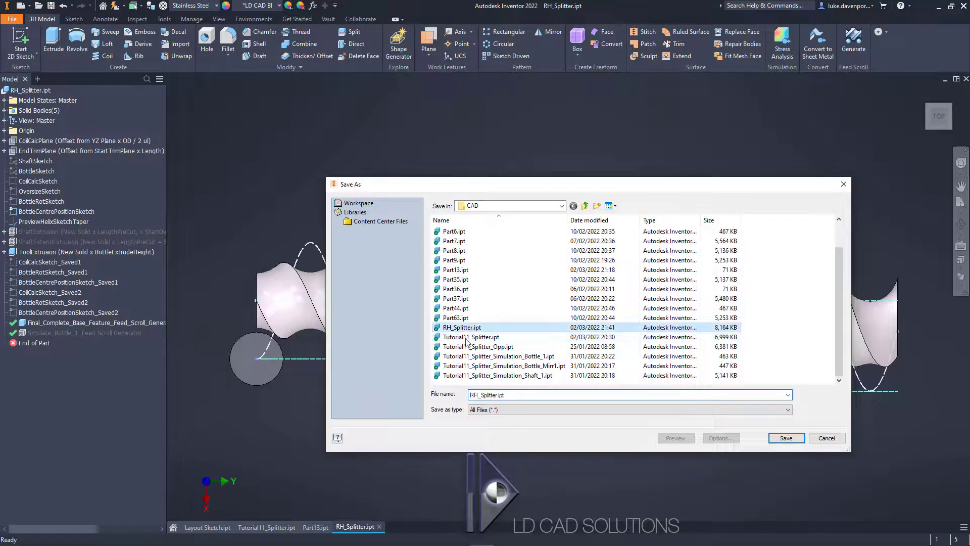
{"action": "left_click", "coordinate": [474, 395]}
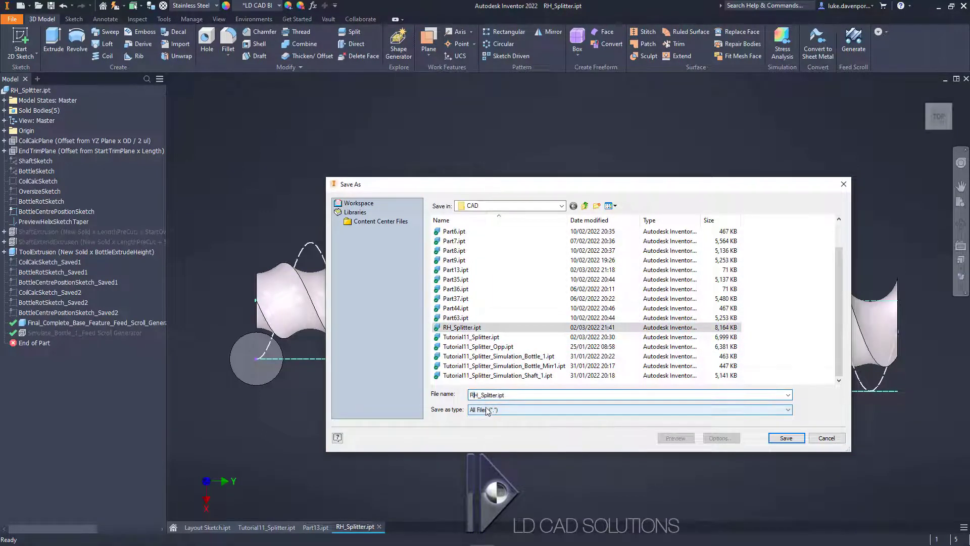
{"action": "key", "text": "BackSpace"}
{"action": "type", "text": "L"}
{"action": "left_click", "coordinate": [785, 438]}
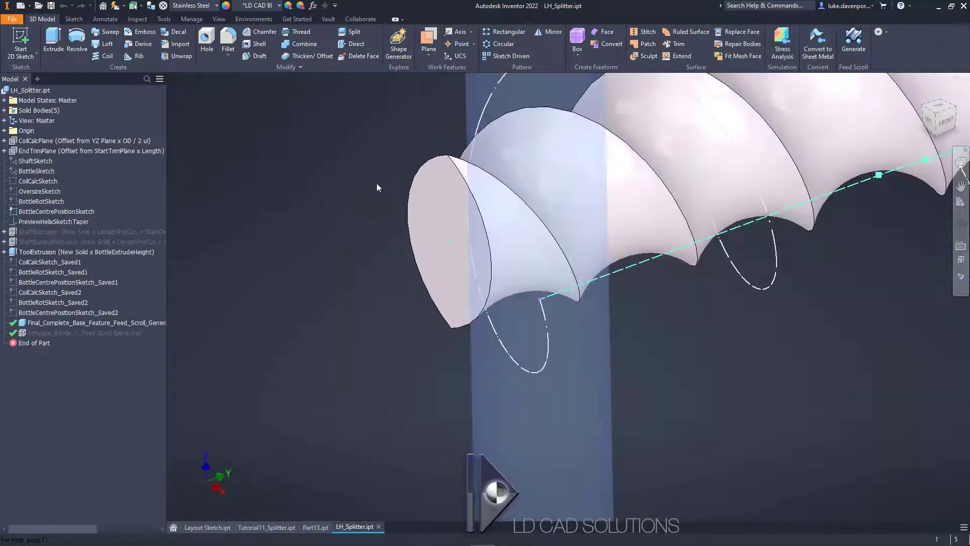
Step: Reopen the feed scroll generator on the copied part and switch the shaft rotation from right-hand to left-hand
{"action": "left_click", "coordinate": [853, 43]}
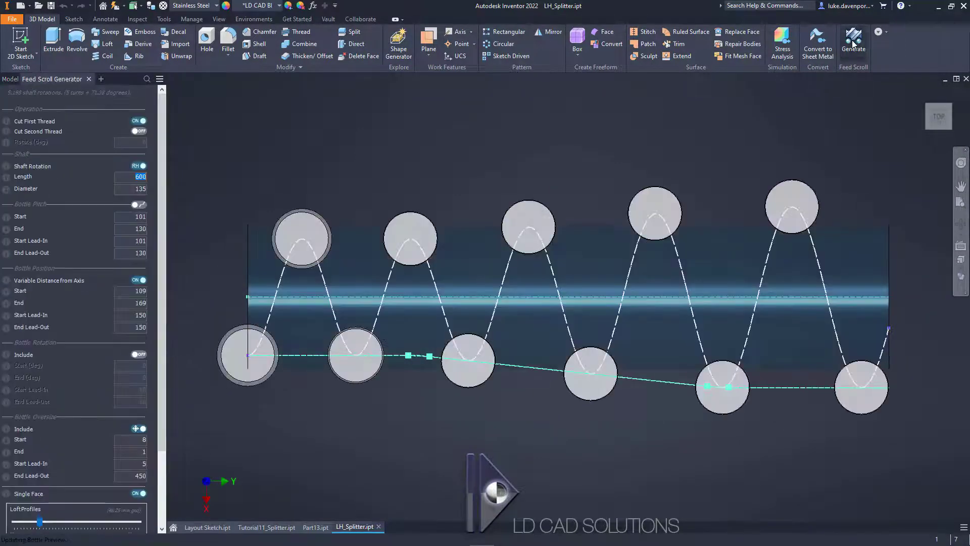
{"action": "left_click", "coordinate": [143, 166]}
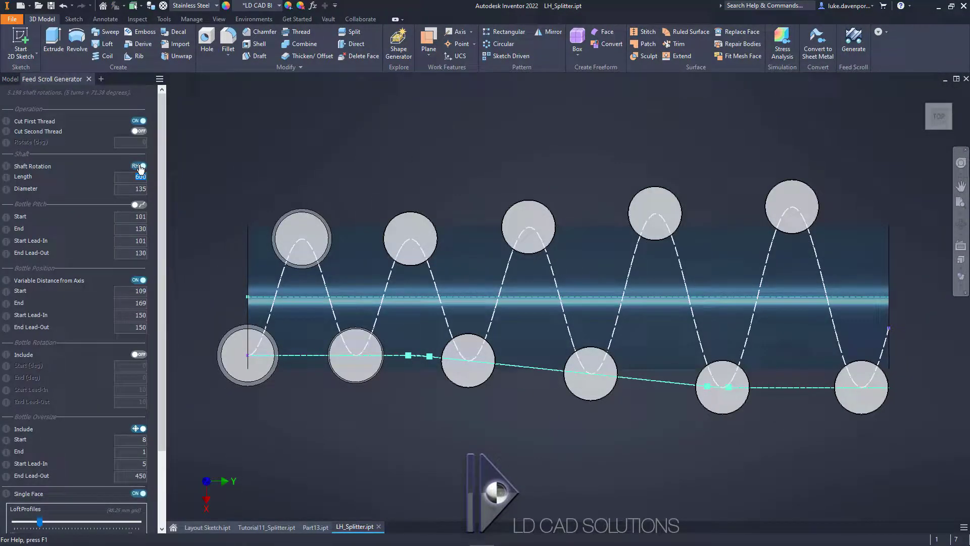
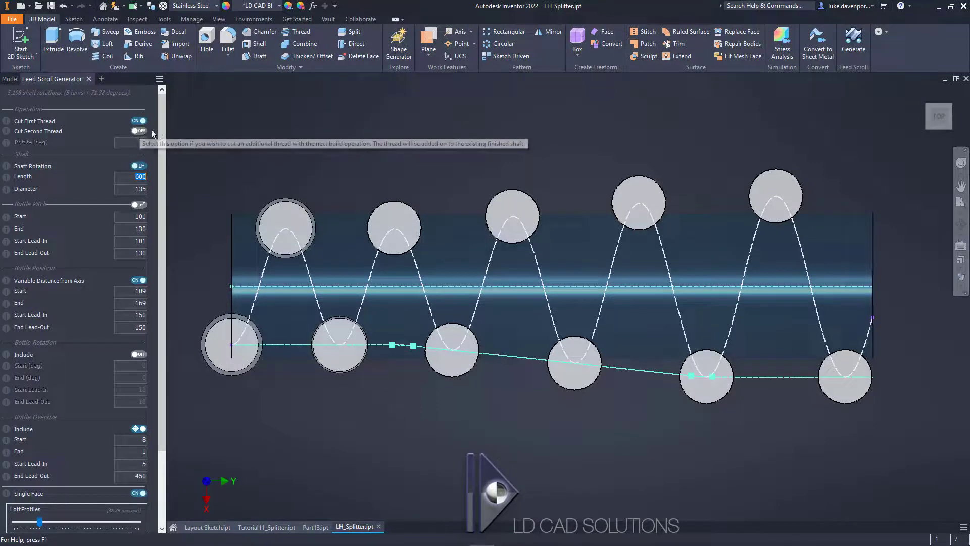
Step: Cut the outer thread on the left-hand shaft, deleting the existing finished body, and continue with another generator operation
{"action": "left_click_drag", "start_coordinate": [162, 131], "coordinate": [160, 197]}
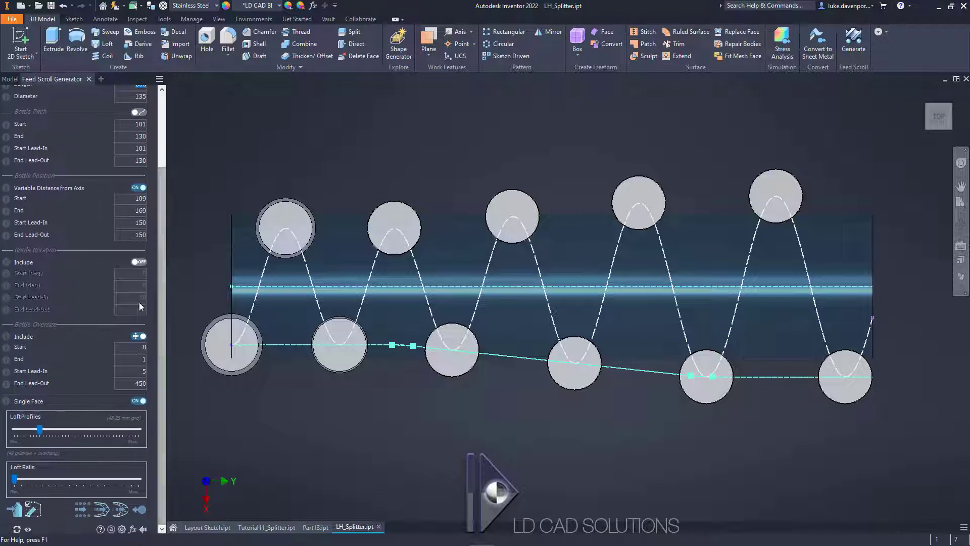
{"action": "left_click", "coordinate": [121, 511]}
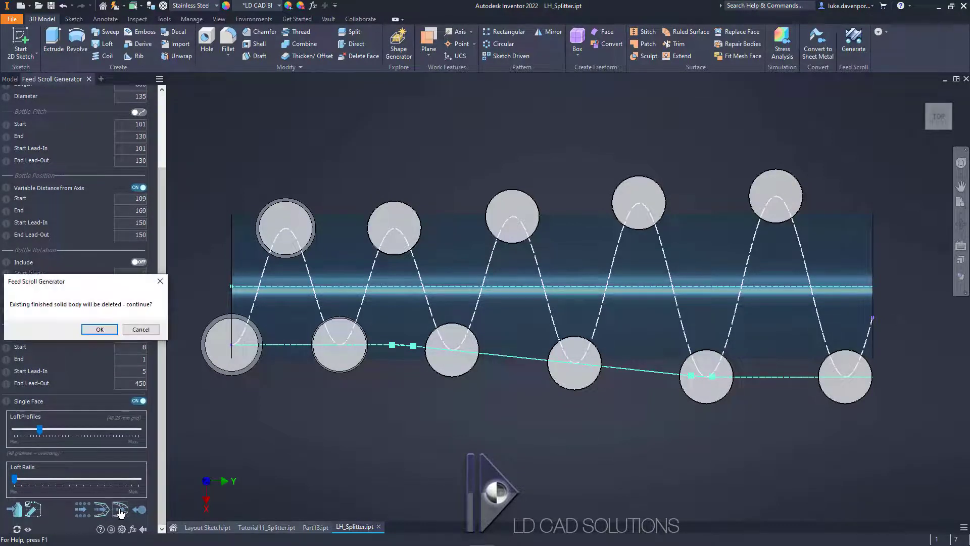
{"action": "left_click_drag", "start_coordinate": [85, 279], "coordinate": [375, 114]}
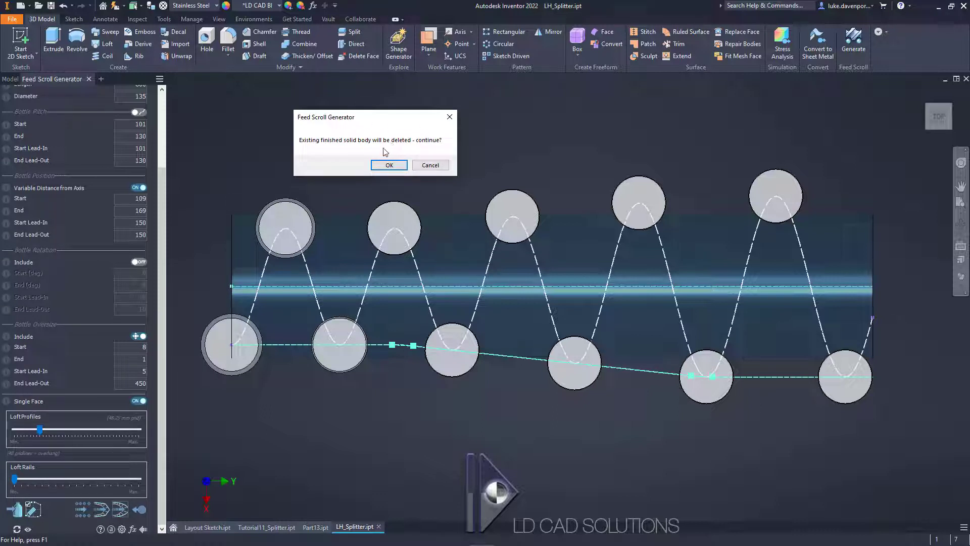
{"action": "left_click", "coordinate": [389, 166]}
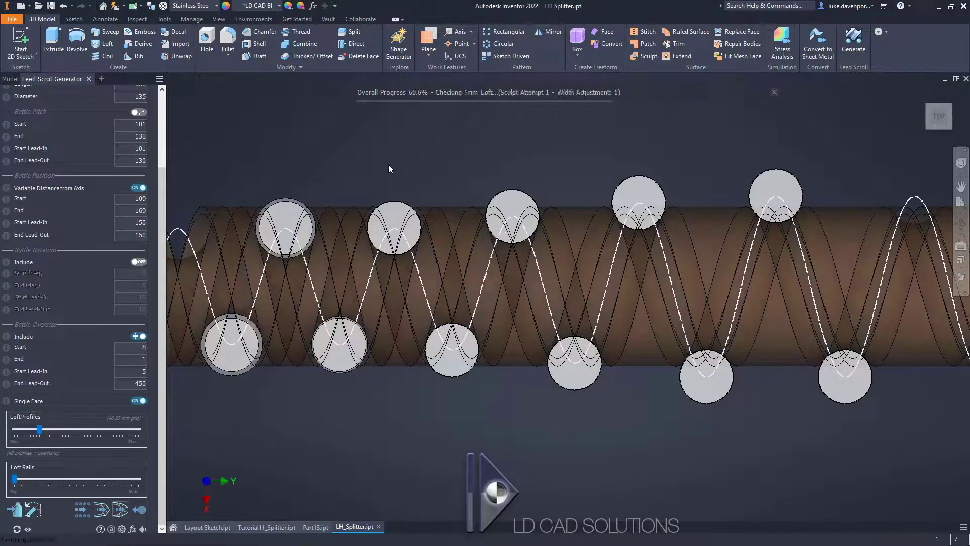
{"action": "left_click_drag", "start_coordinate": [91, 270], "coordinate": [422, 131]}
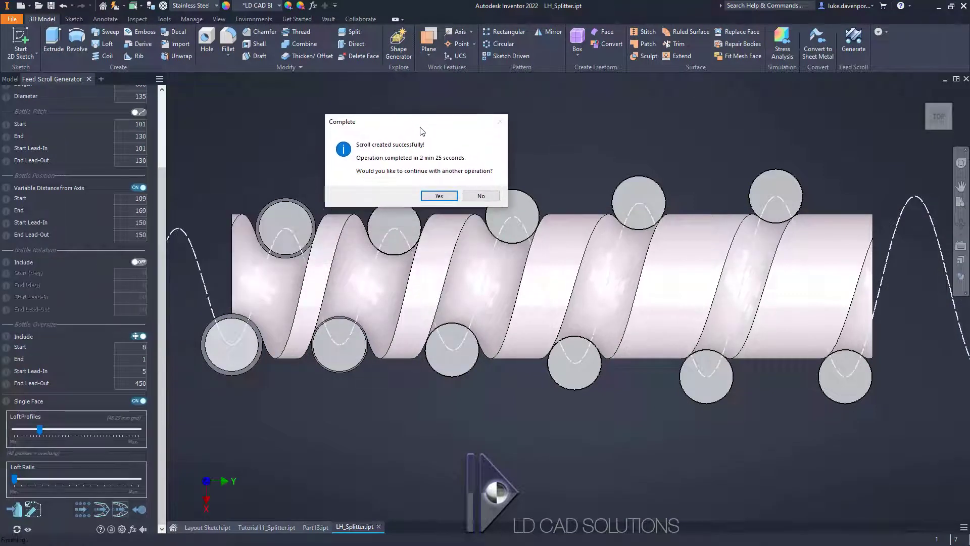
{"action": "left_click", "coordinate": [438, 195]}
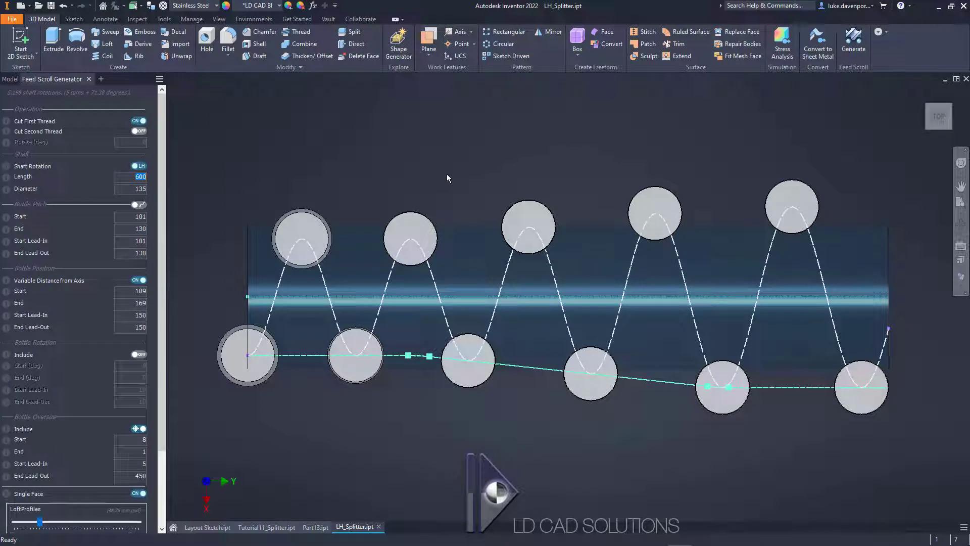
Step: Enable the second thread with a 180-degree rotation and set its end bottle position to 49, as dimensioned in the layout sketch
{"action": "left_click", "coordinate": [139, 131]}
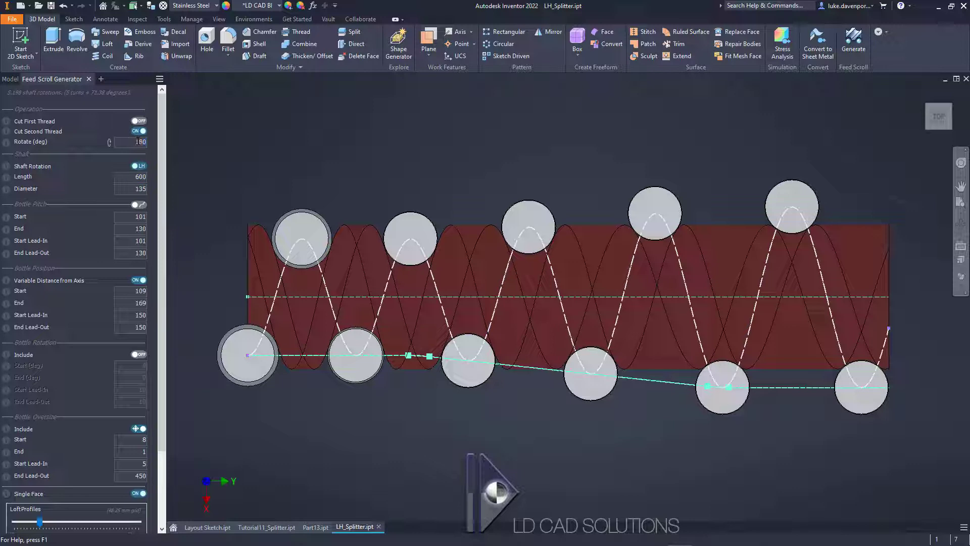
{"action": "left_click", "coordinate": [138, 142]}
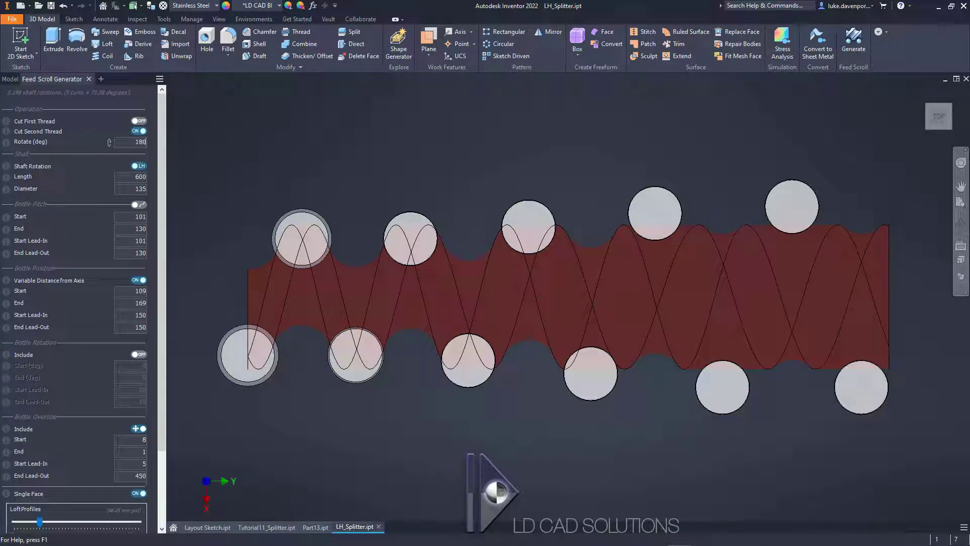
{"action": "double_click", "coordinate": [137, 302]}
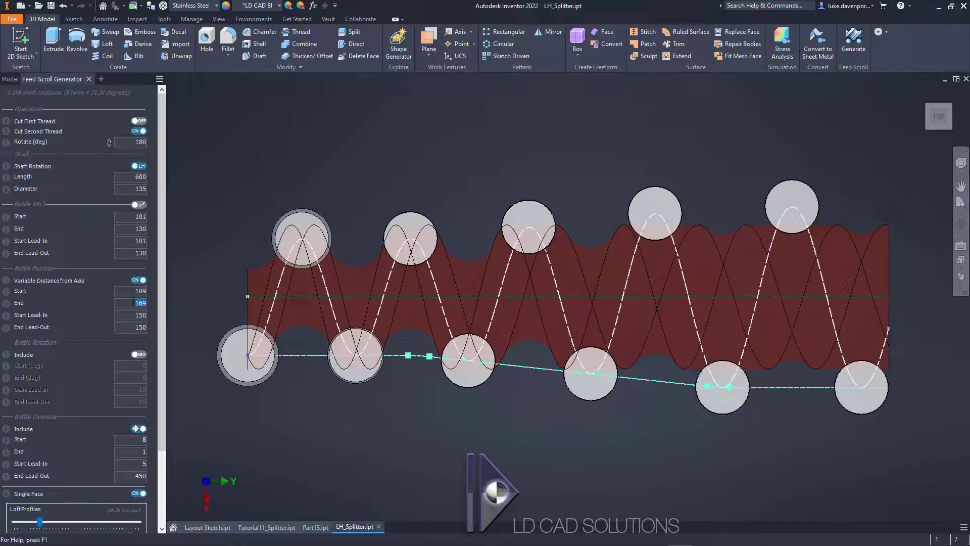
{"action": "left_click", "coordinate": [202, 528]}
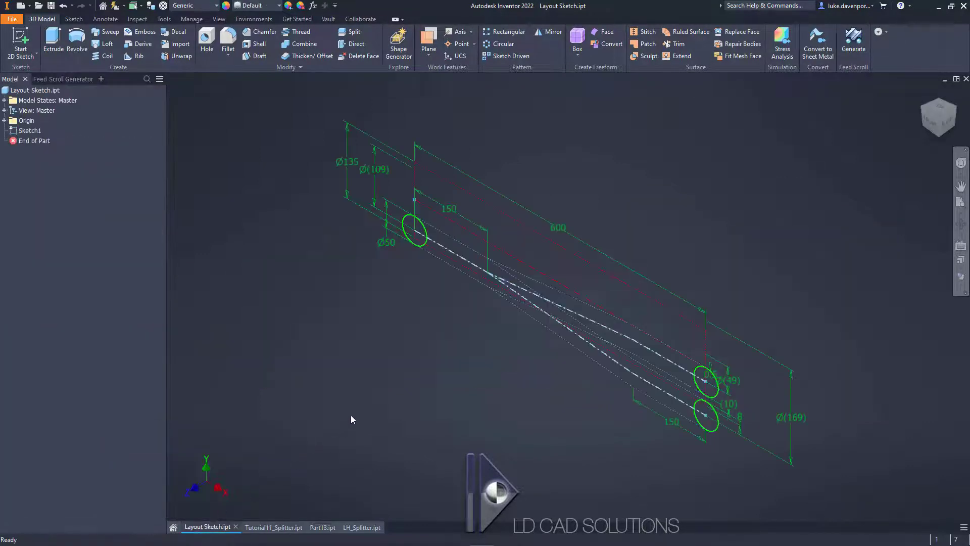
{"action": "scroll", "coordinate": [727, 389], "scroll_direction": "up", "scroll_amount": 3}
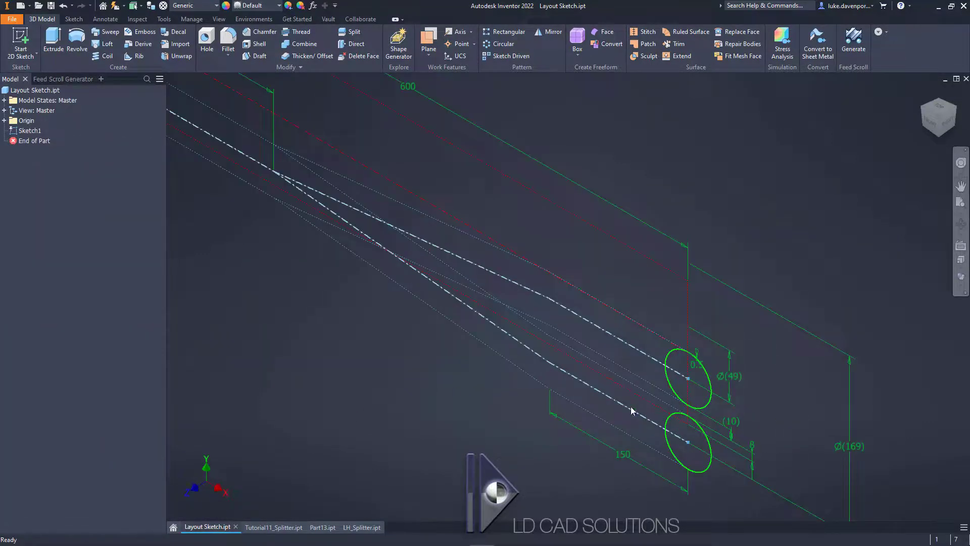
{"action": "left_click", "coordinate": [360, 527]}
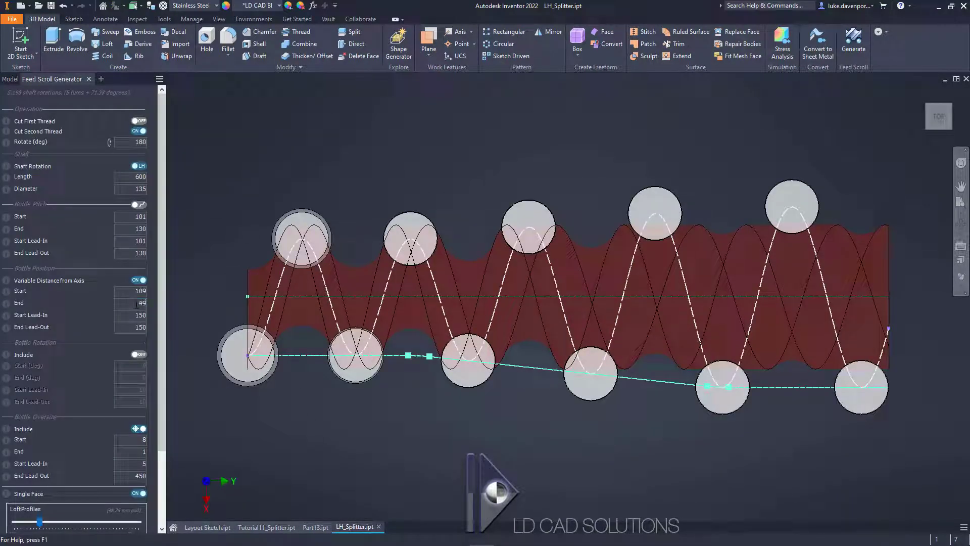
{"action": "key", "text": "Return"}
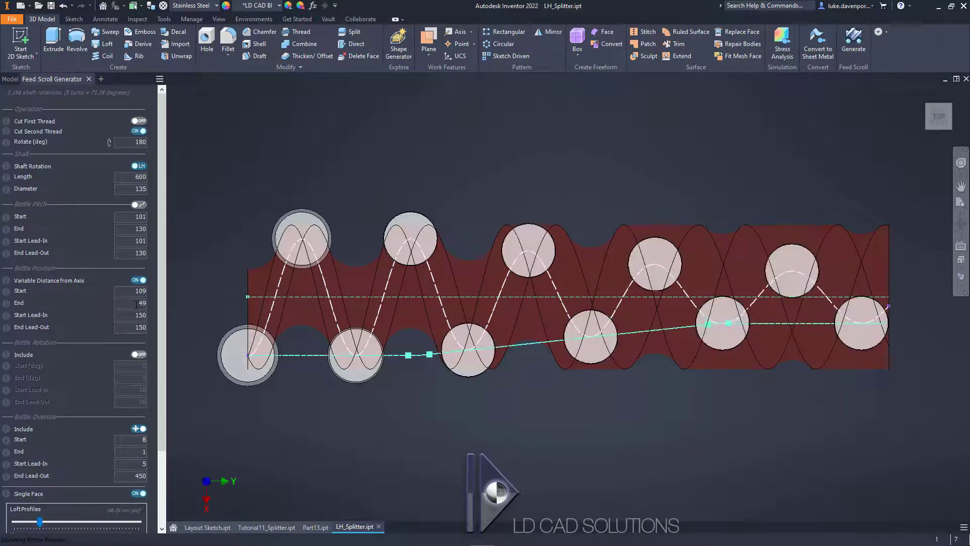
Step: Cut the inner second thread into the left-hand shaft and continue with another generator operation
{"action": "left_click_drag", "start_coordinate": [159, 296], "coordinate": [168, 397]}
{"action": "left_click", "coordinate": [119, 509]}
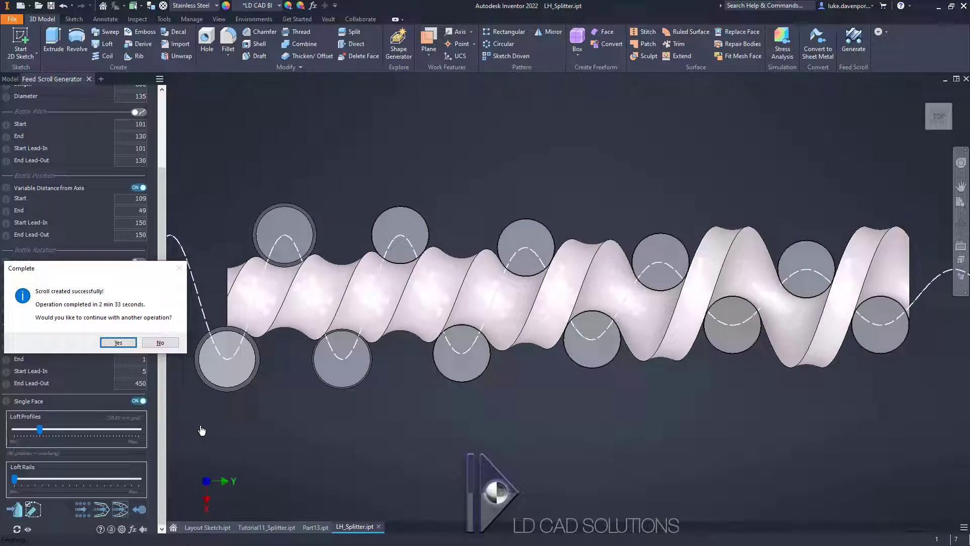
{"action": "left_click_drag", "start_coordinate": [112, 276], "coordinate": [528, 135]}
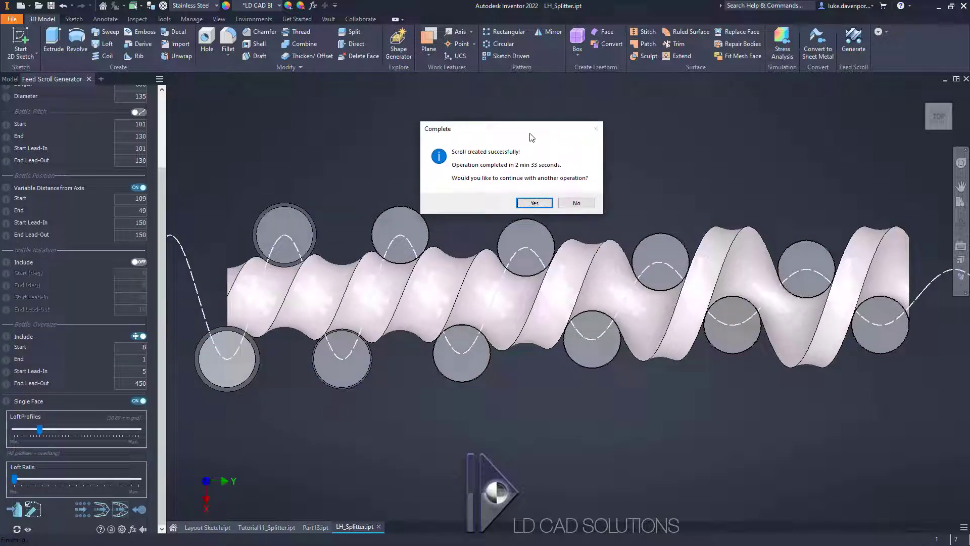
{"action": "left_click", "coordinate": [534, 203]}
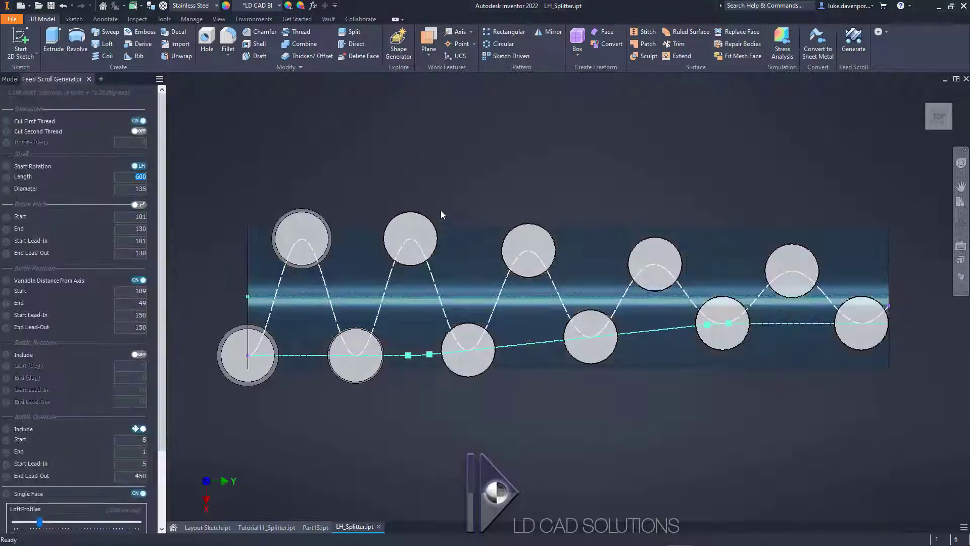
{"action": "middle_click_drag", "start_coordinate": [444, 204], "coordinate": [453, 192]}
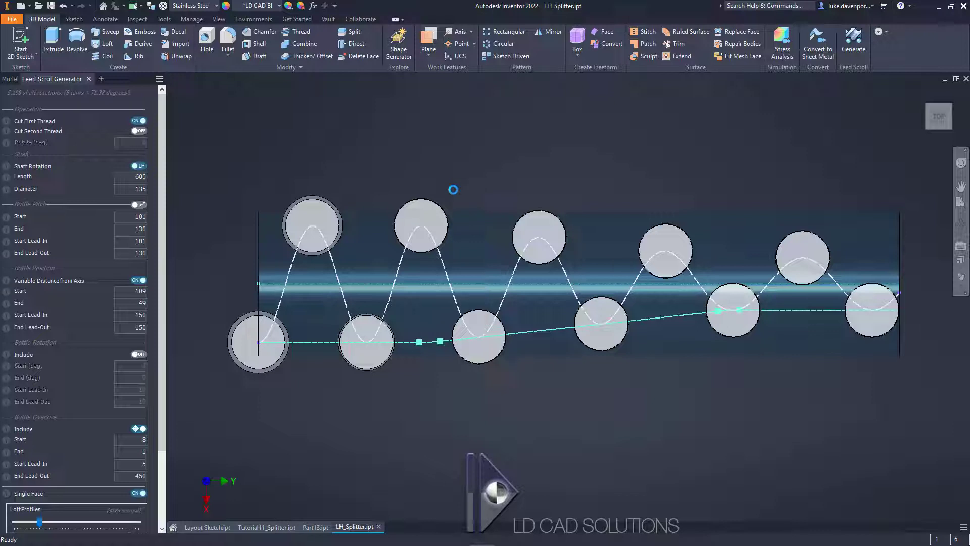
Step: Simulate the finished left-hand scroll and check the bottles' fit at about 245 and 220 degrees of shaft rotation
{"action": "left_click_drag", "start_coordinate": [162, 216], "coordinate": [156, 359]}
{"action": "key", "text": "ctrl"}
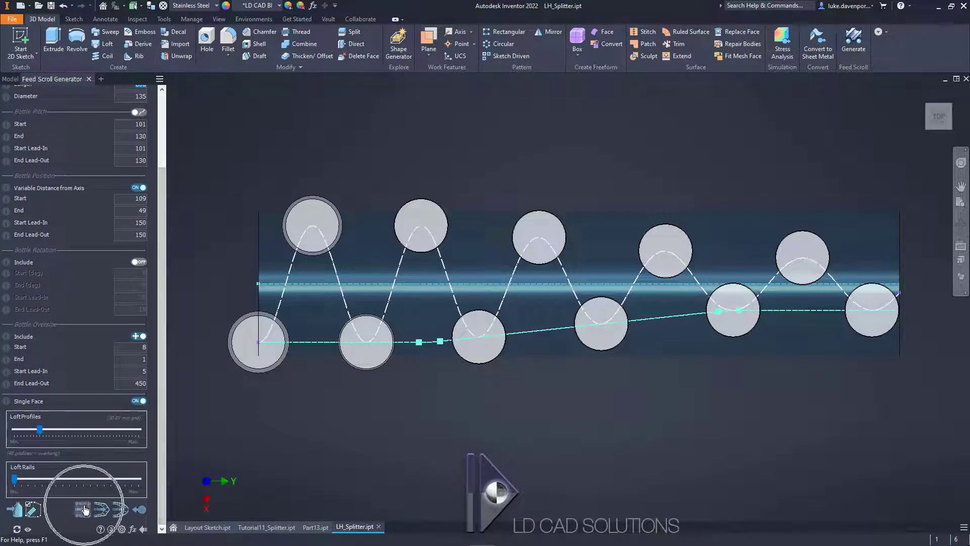
{"action": "left_click", "coordinate": [85, 509]}
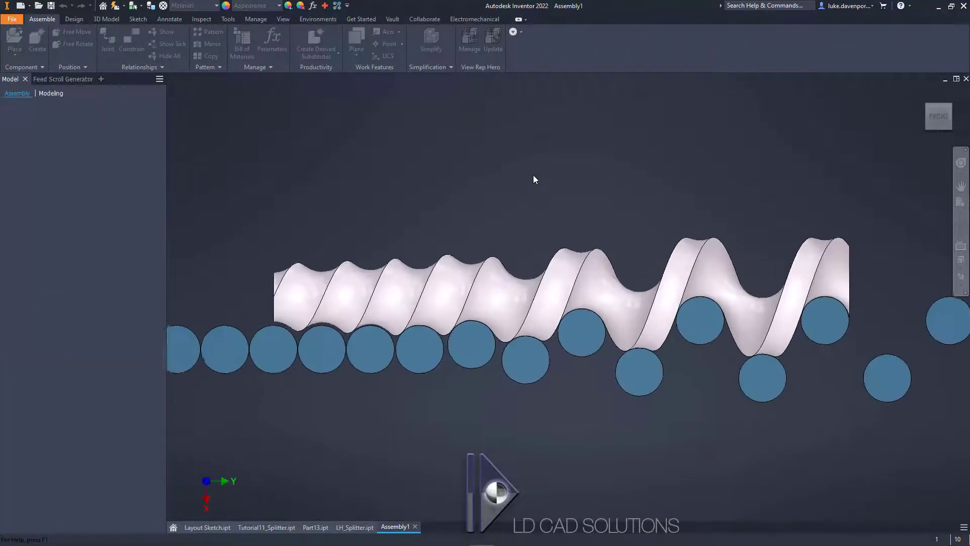
{"action": "left_click_drag", "start_coordinate": [177, 80], "coordinate": [508, 84]}
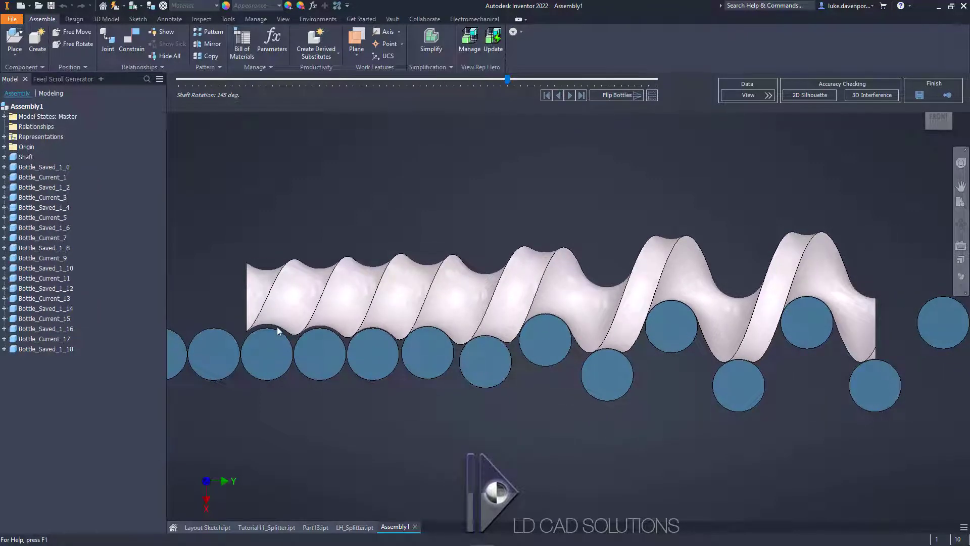
{"action": "left_click", "coordinate": [279, 329]}
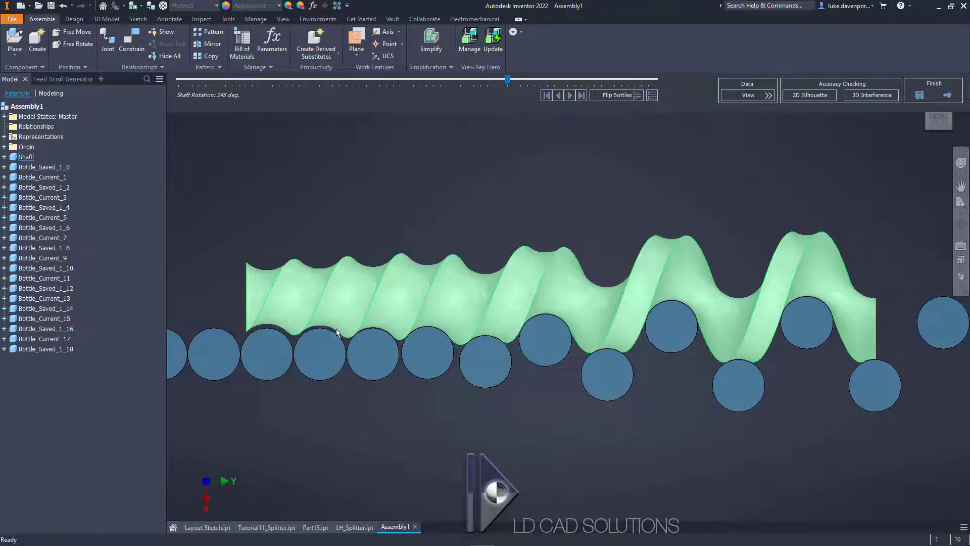
{"action": "left_click_drag", "start_coordinate": [509, 84], "coordinate": [476, 89]}
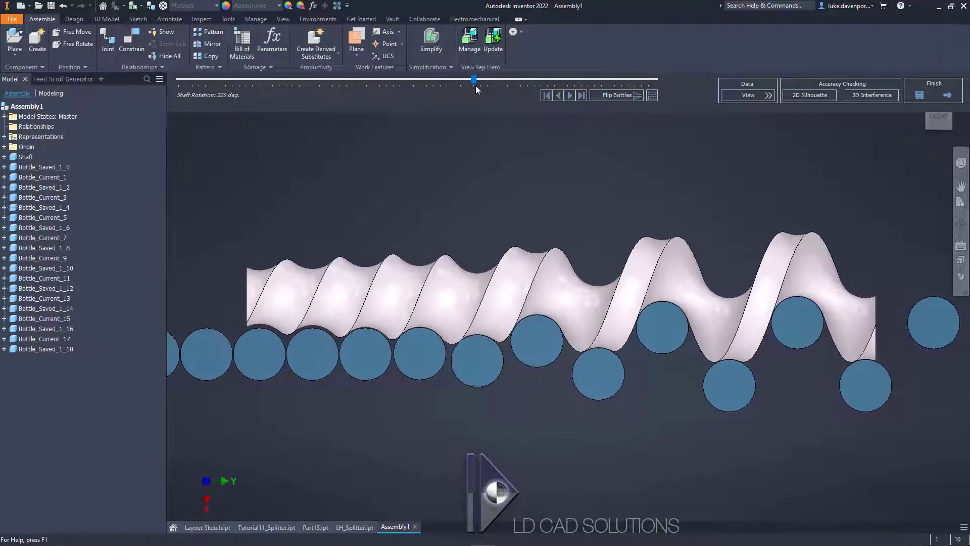
Step: Add RH_Splitter.ipt as the second shaft in the simulation and advance the shaft rotation to about 300 degrees
{"action": "left_click", "coordinate": [652, 99]}
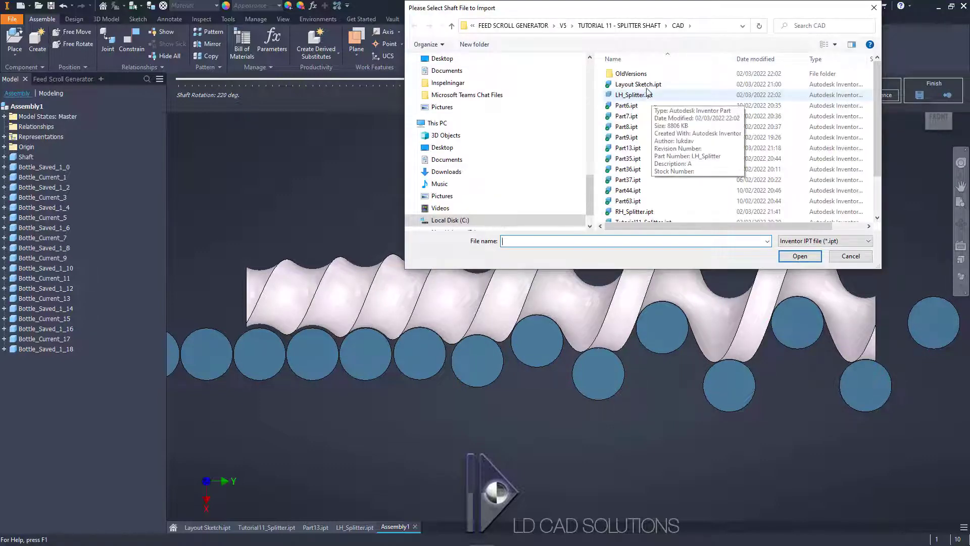
{"action": "left_click_drag", "start_coordinate": [625, 12], "coordinate": [604, 136]}
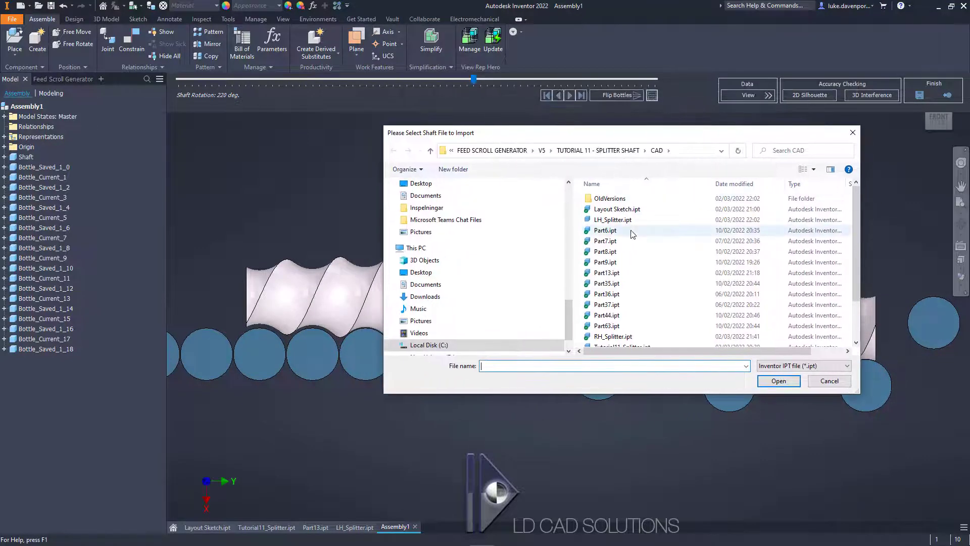
{"action": "double_click", "coordinate": [614, 336]}
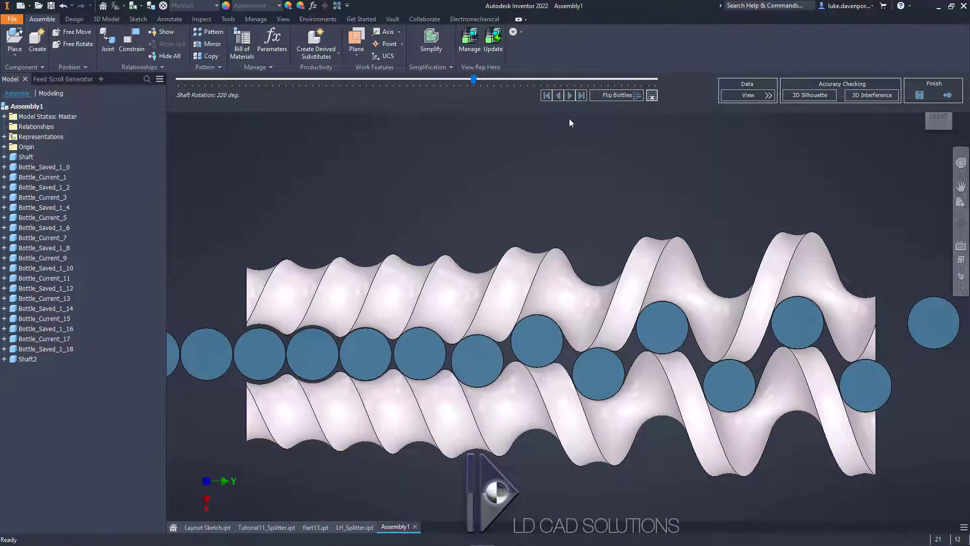
{"action": "left_click_drag", "start_coordinate": [474, 81], "coordinate": [584, 87]}
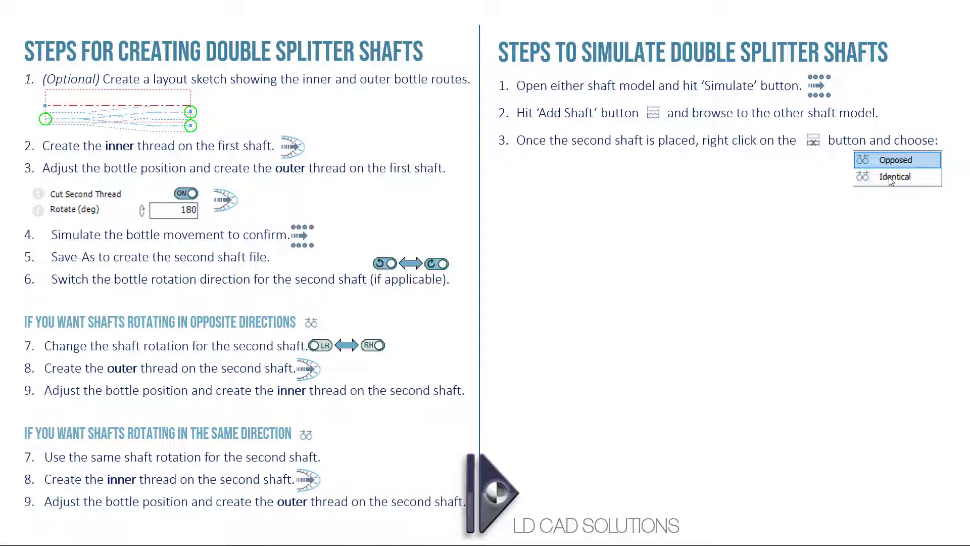
Step: Switch back to Inventor and set the second shaft's rotation relative to the first to Opposed
{"action": "key", "text": "alt+Tab"}
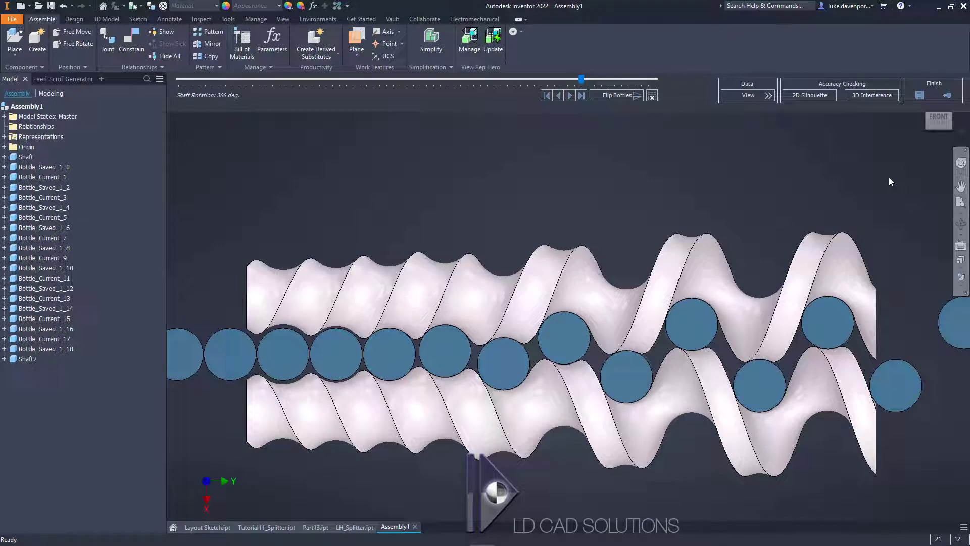
{"action": "middle_click_drag", "start_coordinate": [777, 196], "coordinate": [738, 167]}
{"action": "left_click", "coordinate": [651, 99]}
{"action": "left_click", "coordinate": [677, 115]}
Step: Turn the simulated shafts back to about 175 degrees and examine the bottles' clearance between both scrolls up close
{"action": "left_click_drag", "start_coordinate": [582, 79], "coordinate": [414, 82]}
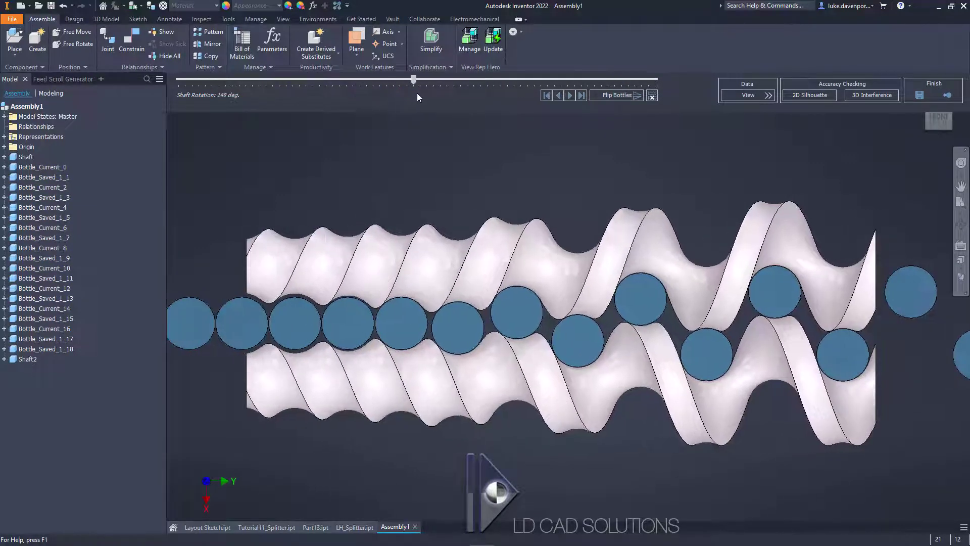
{"action": "scroll", "coordinate": [659, 289], "scroll_direction": "up", "scroll_amount": 6}
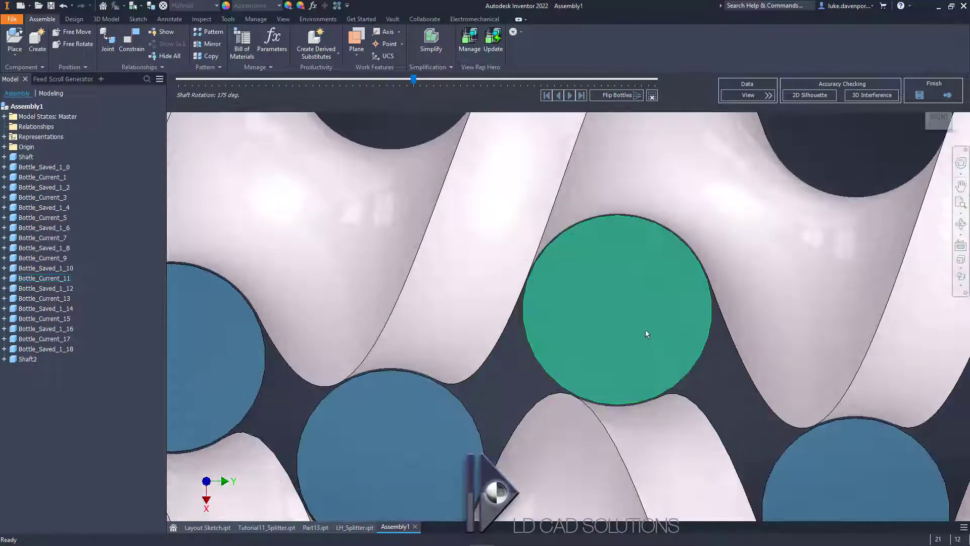
{"action": "scroll", "coordinate": [650, 338], "scroll_direction": "up", "scroll_amount": 3}
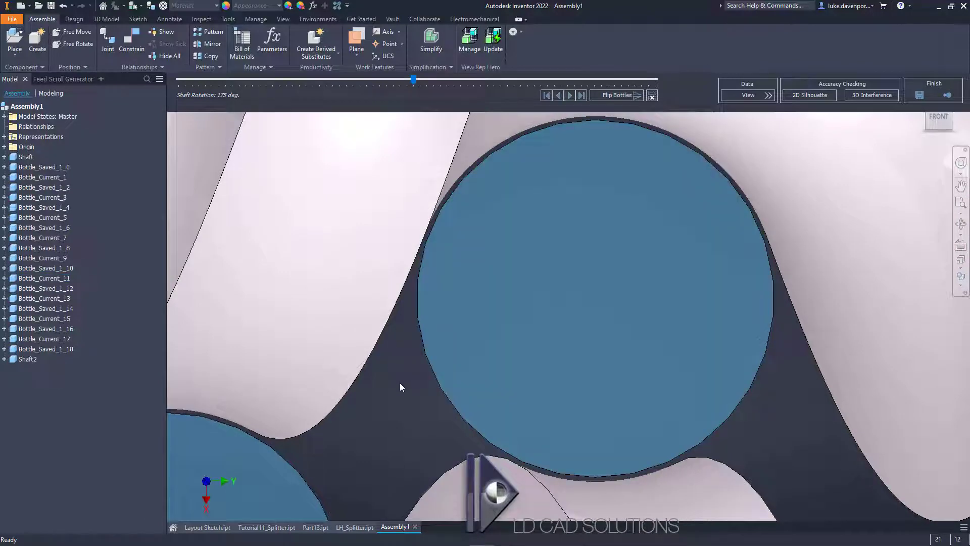
{"action": "scroll", "coordinate": [399, 387], "scroll_direction": "down", "scroll_amount": 10}
{"action": "middle_click_drag", "start_coordinate": [398, 293], "coordinate": [604, 197]}
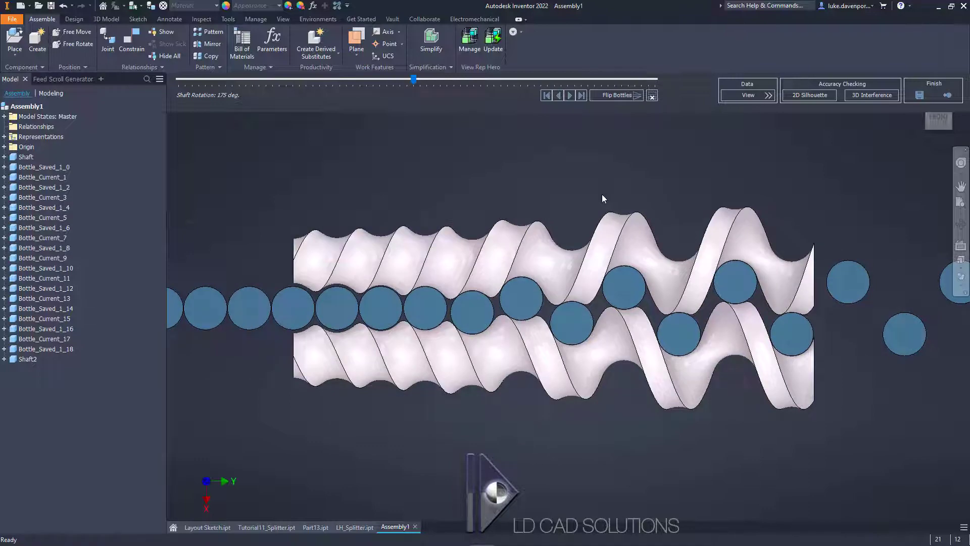